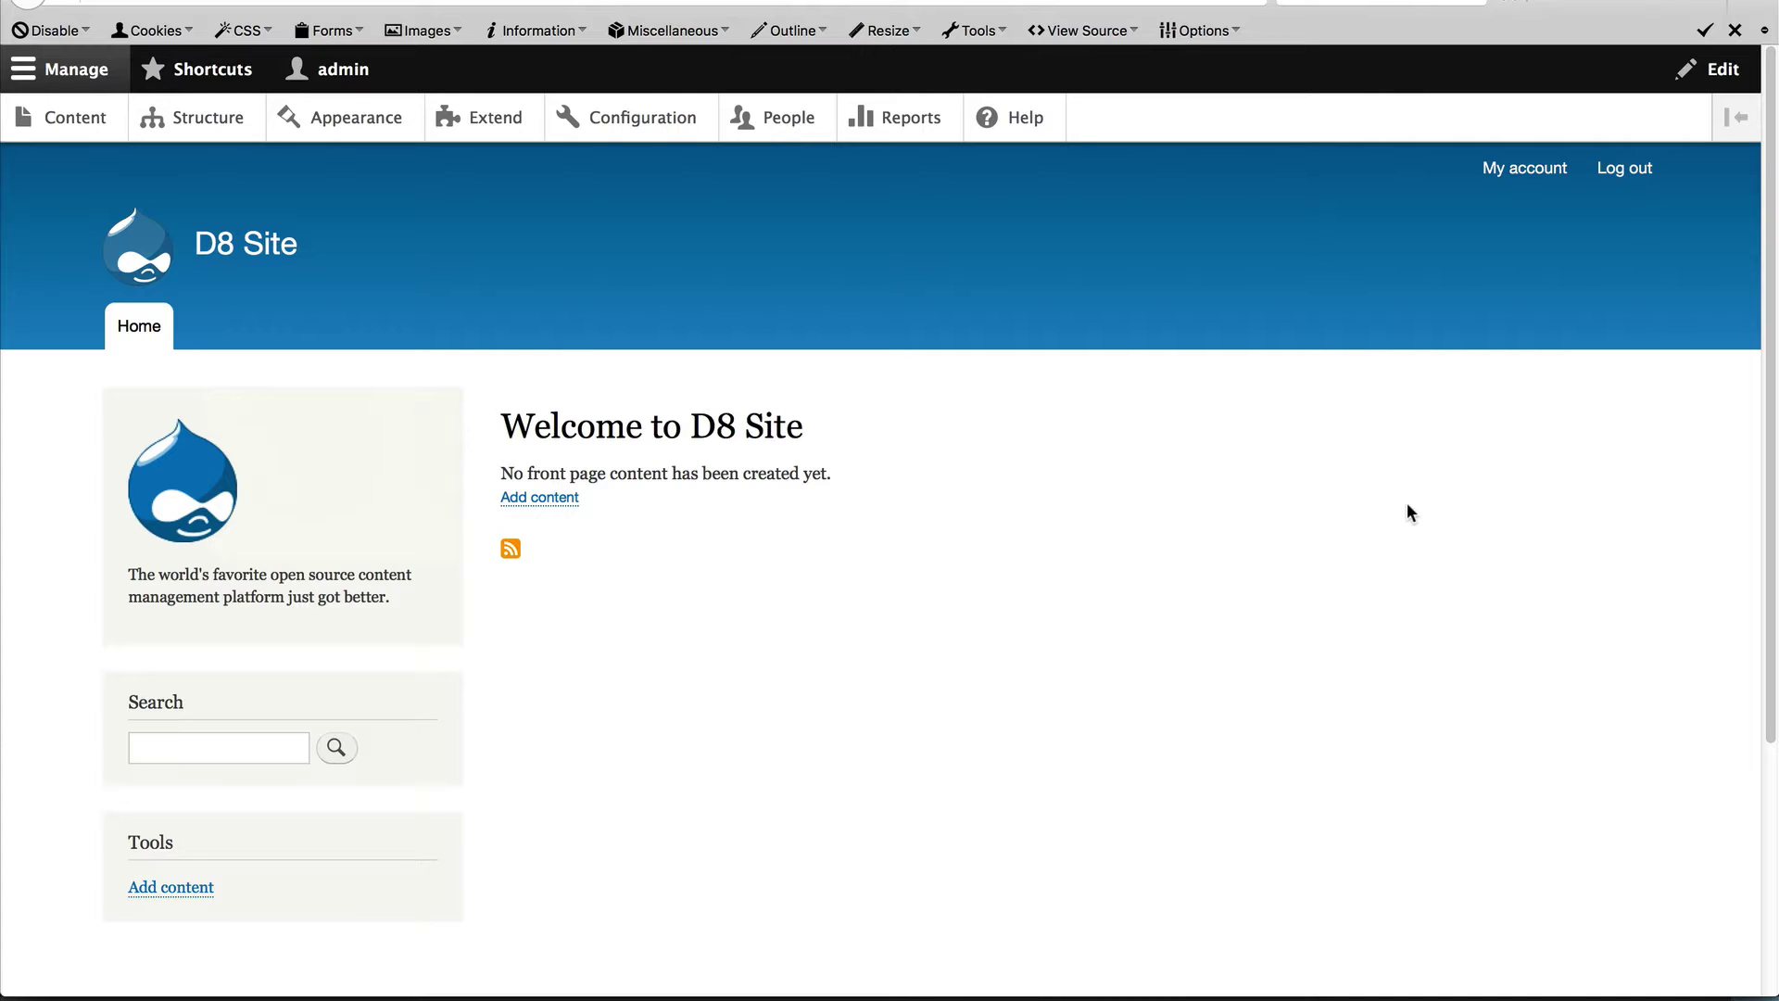
Step: Go to the Article content type's Manage fields page
left_click(214, 134)
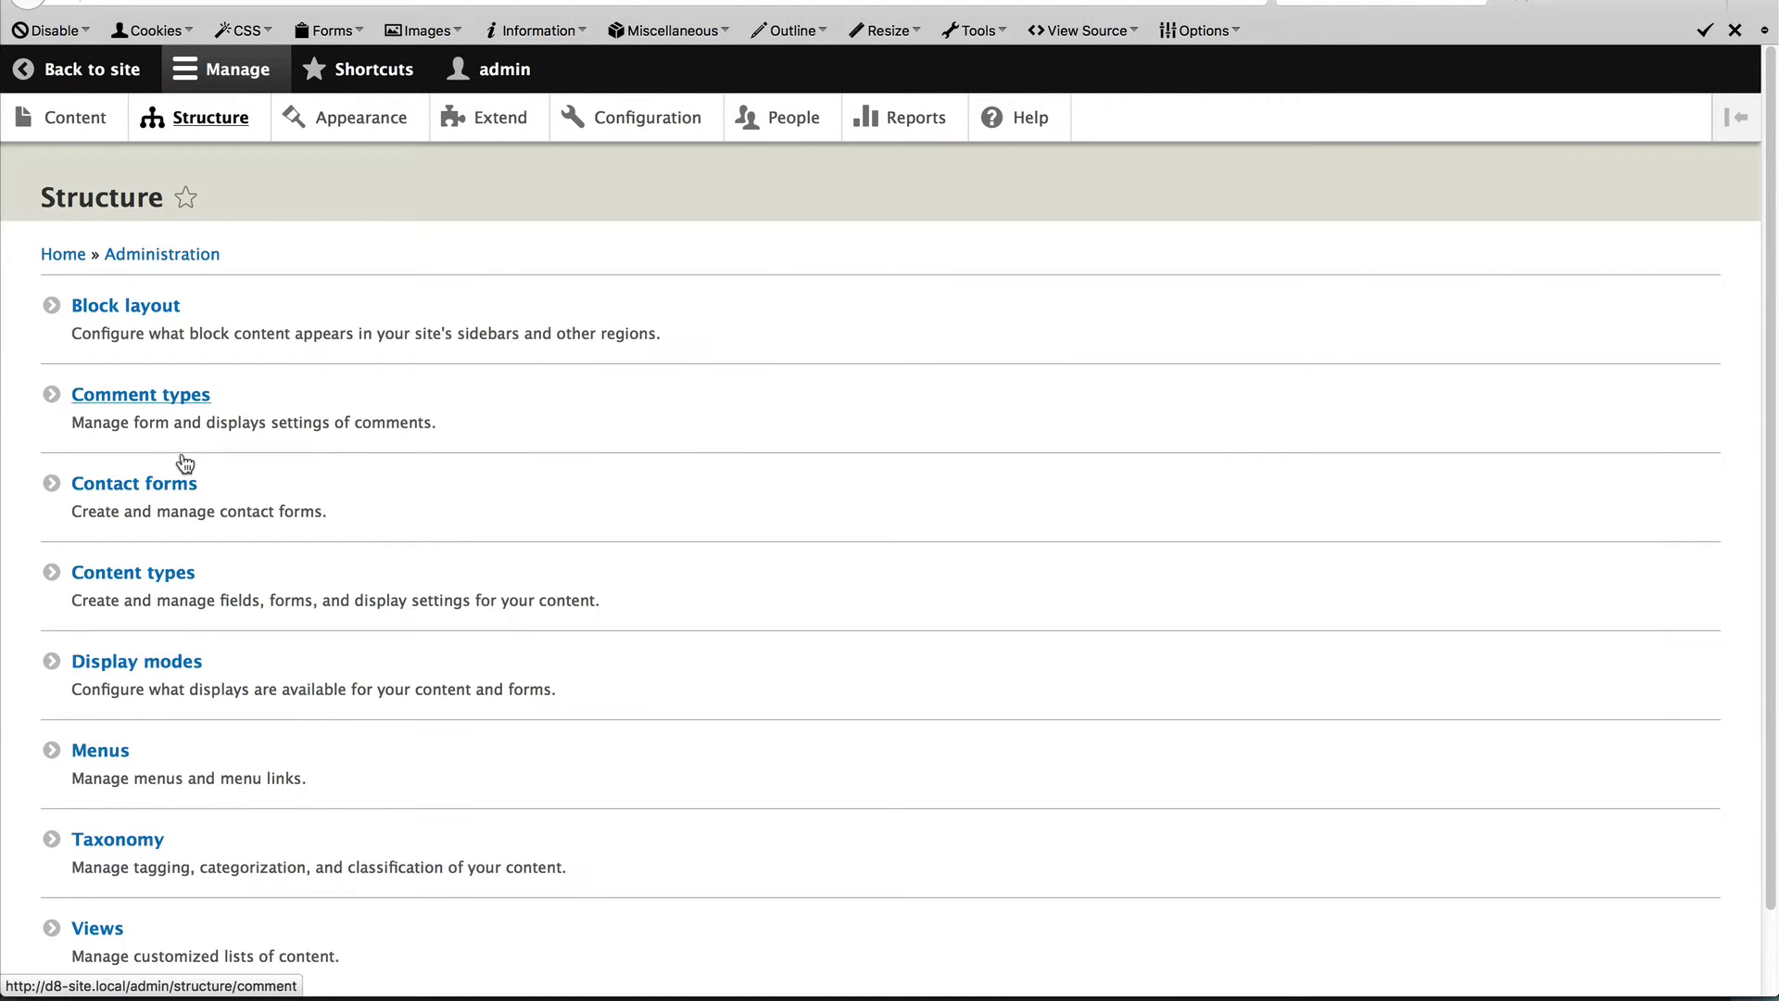
left_click(170, 573)
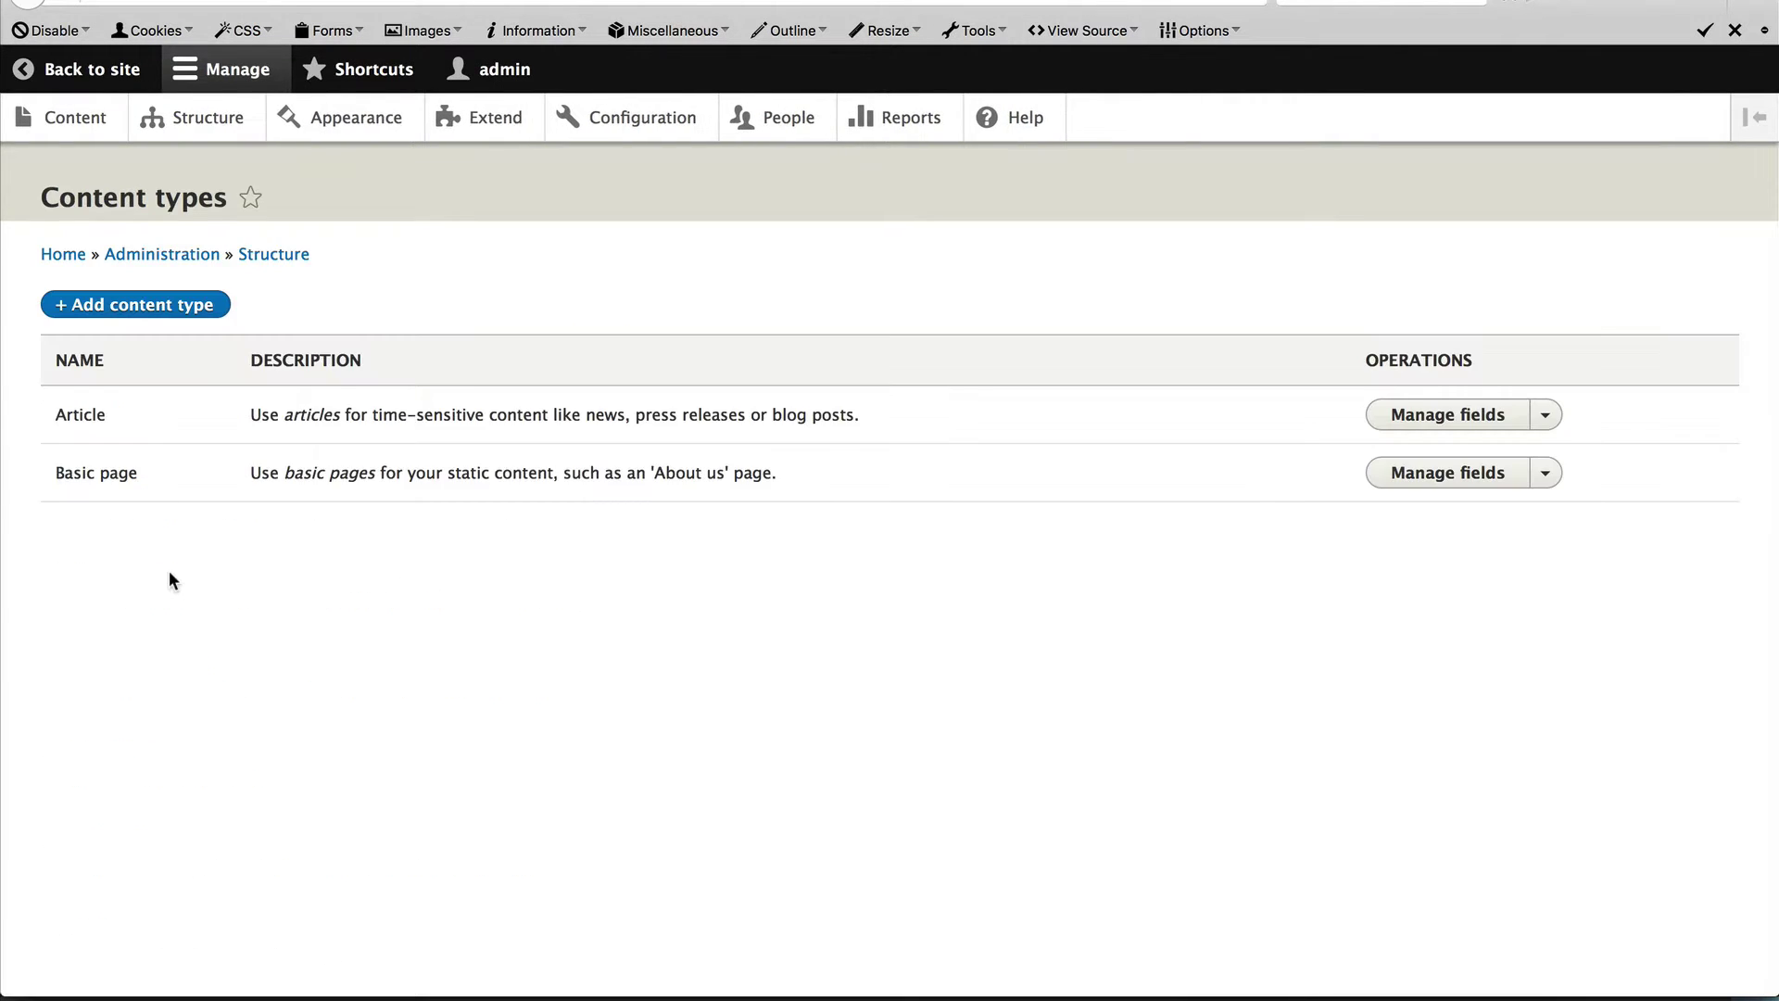
left_click(1438, 418)
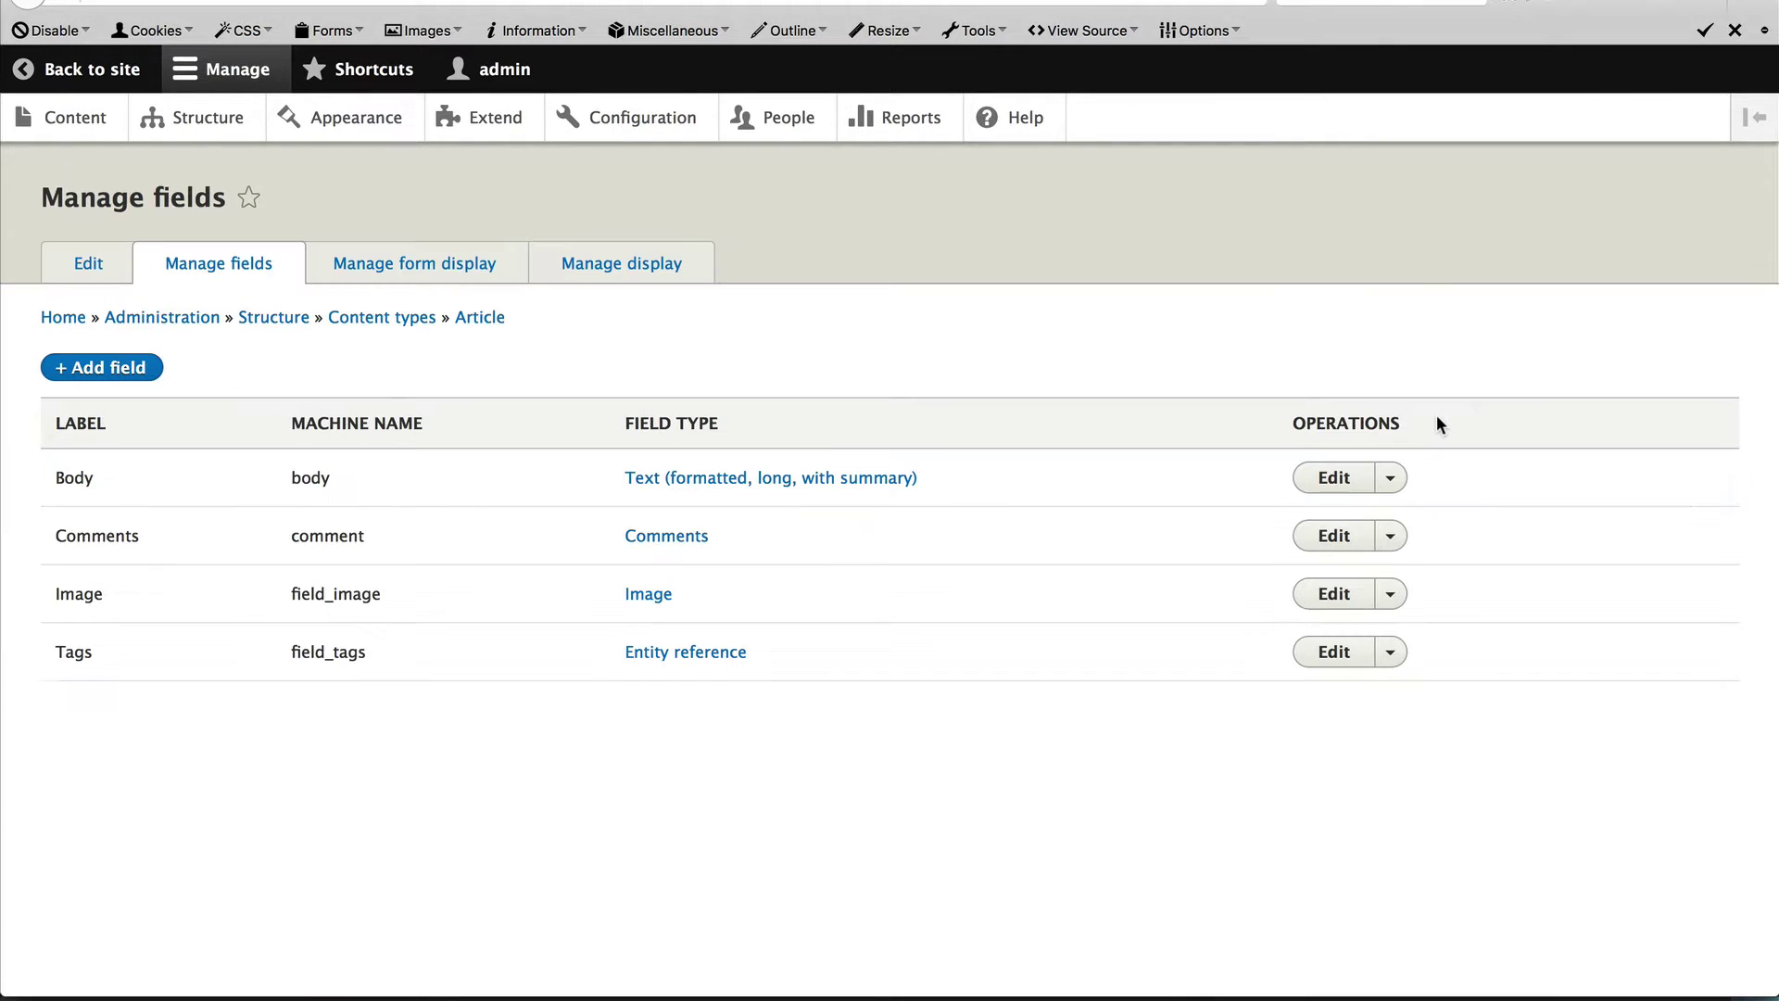
Step: Begin a new field of type Other… labelled 'Blocks'
left_click(104, 380)
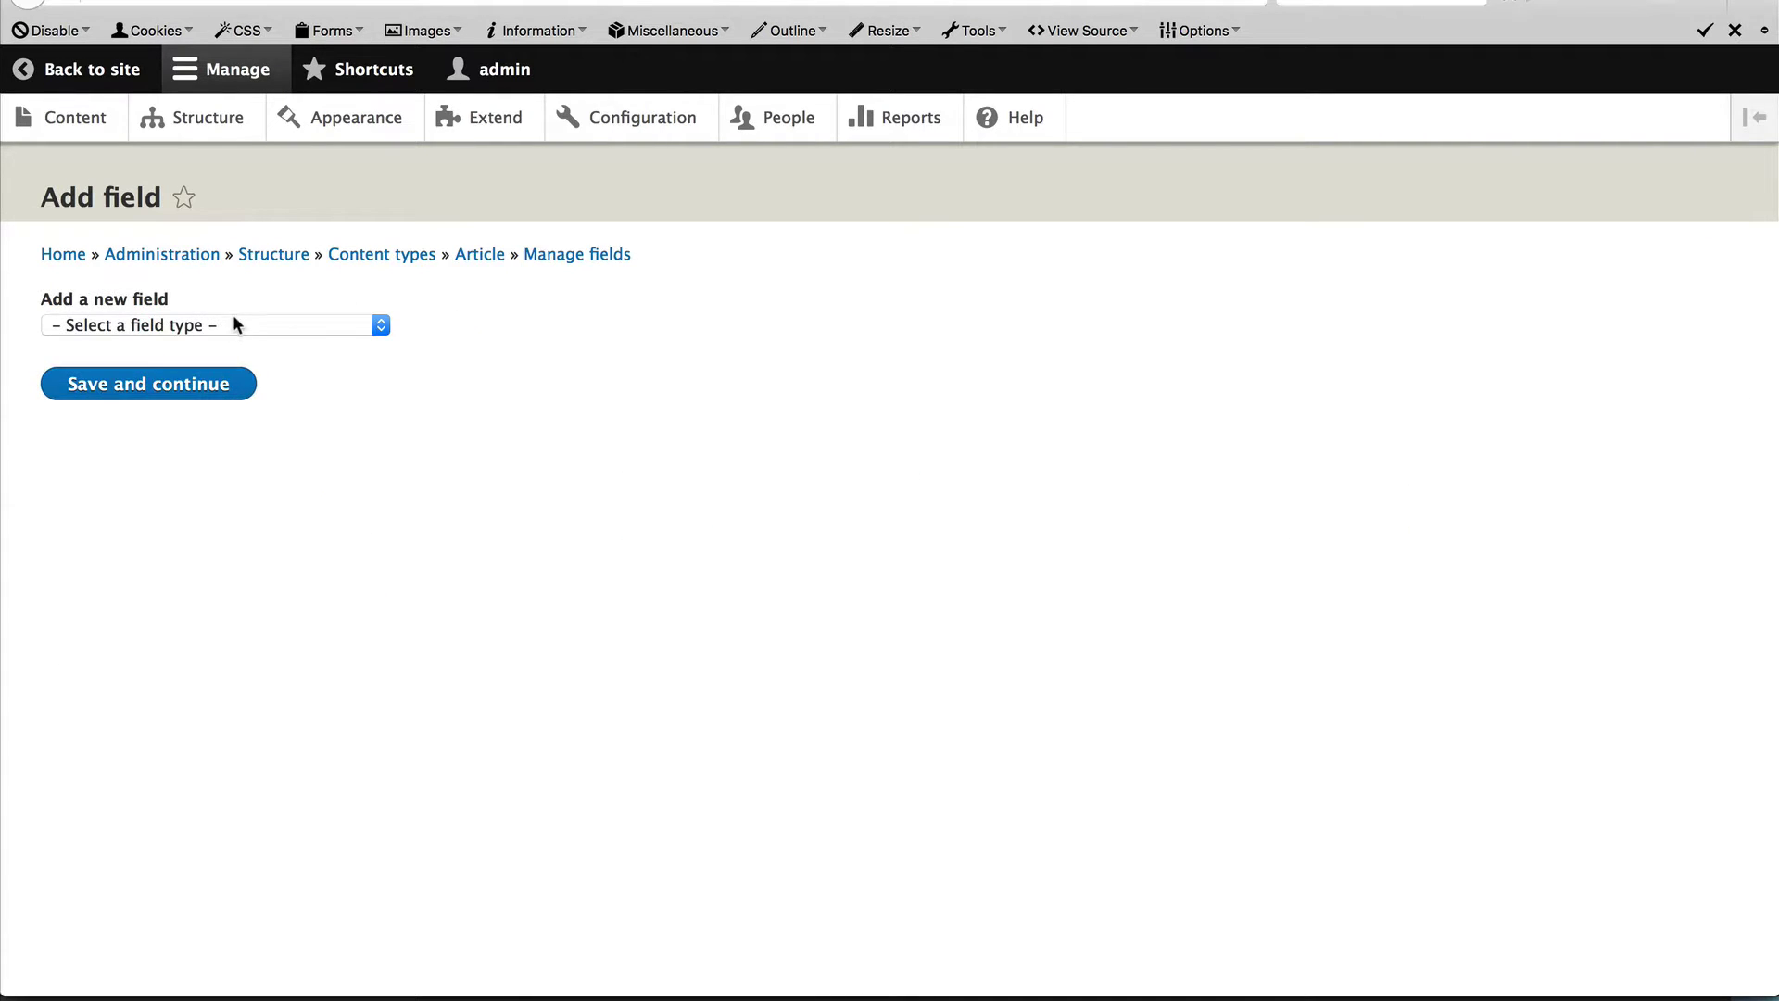
left_click(231, 322)
scroll(243, 536, "down", 1)
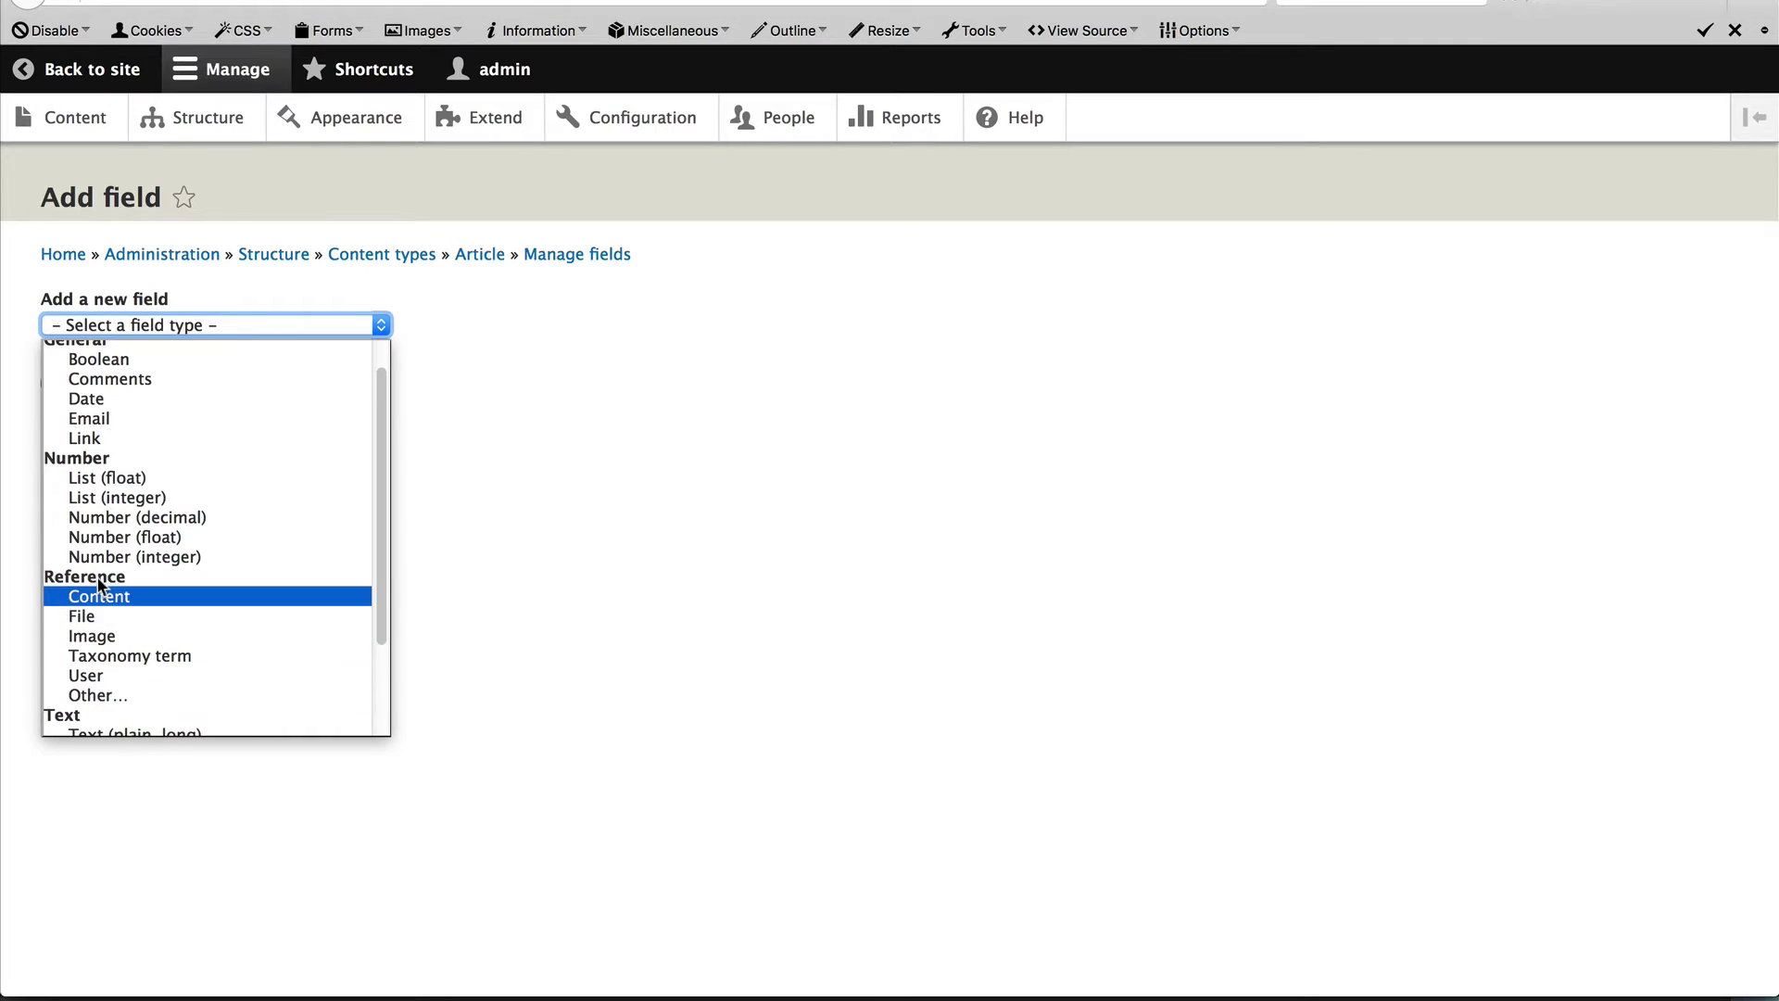
left_click(132, 696)
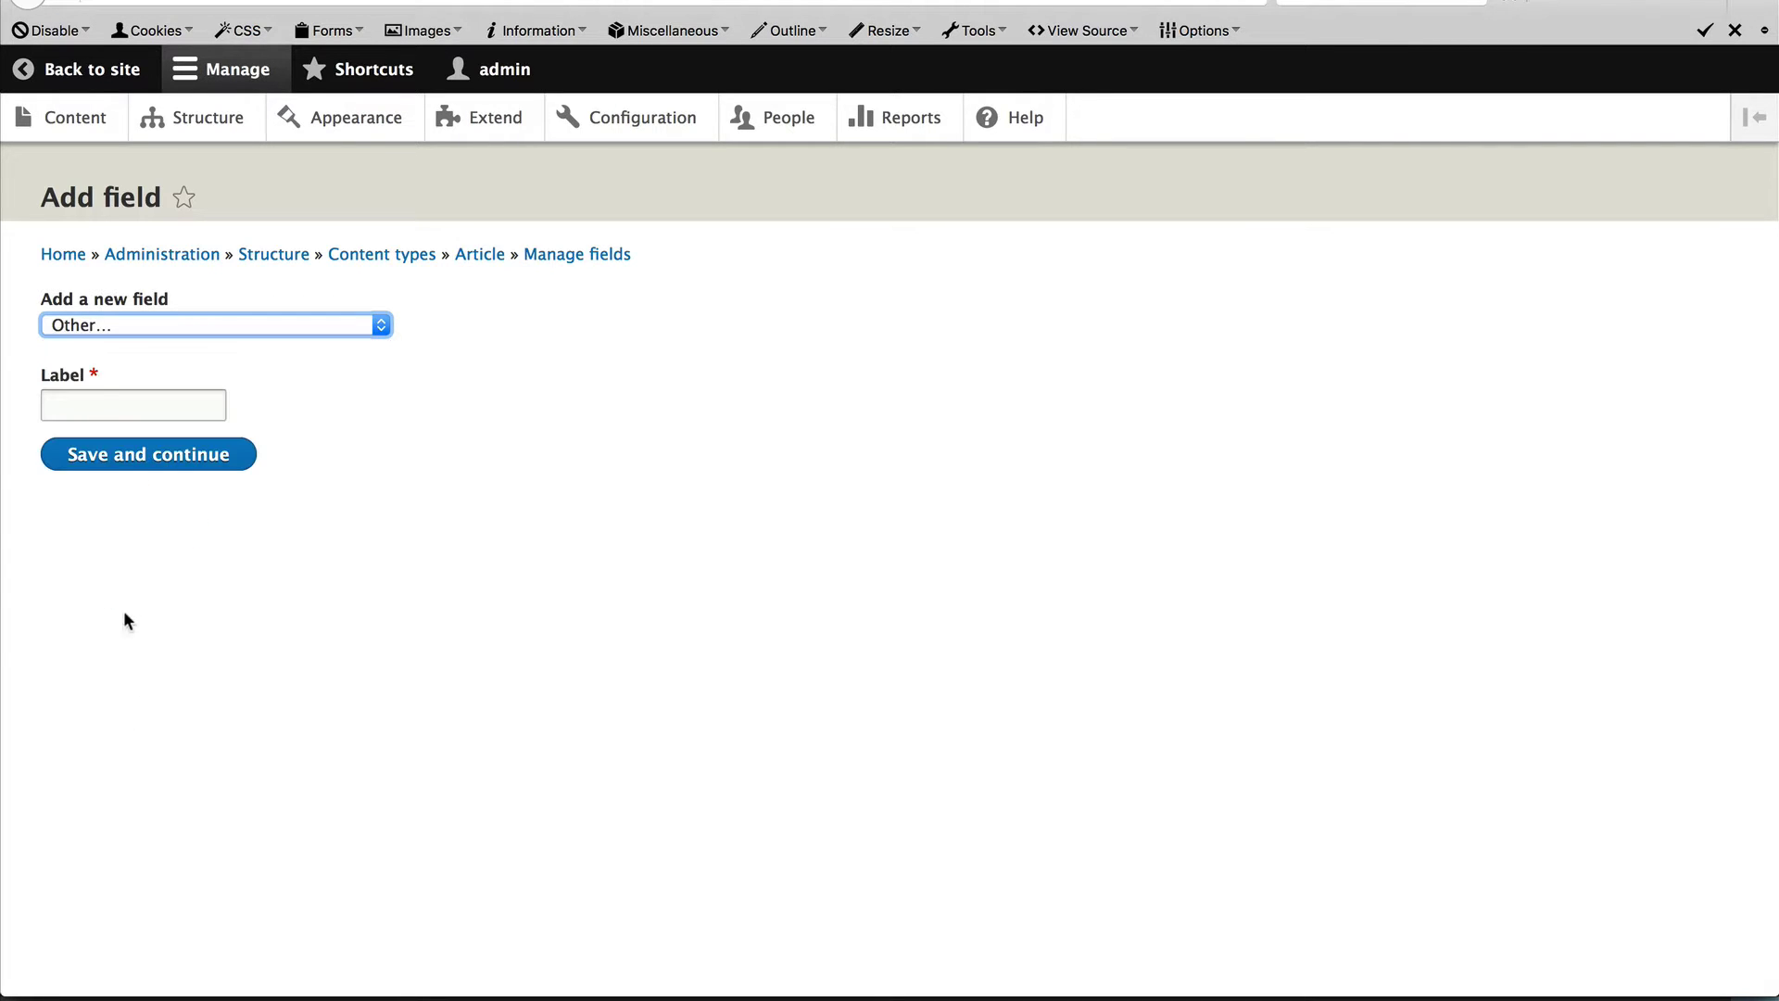
left_click(96, 405)
type("Blocks")
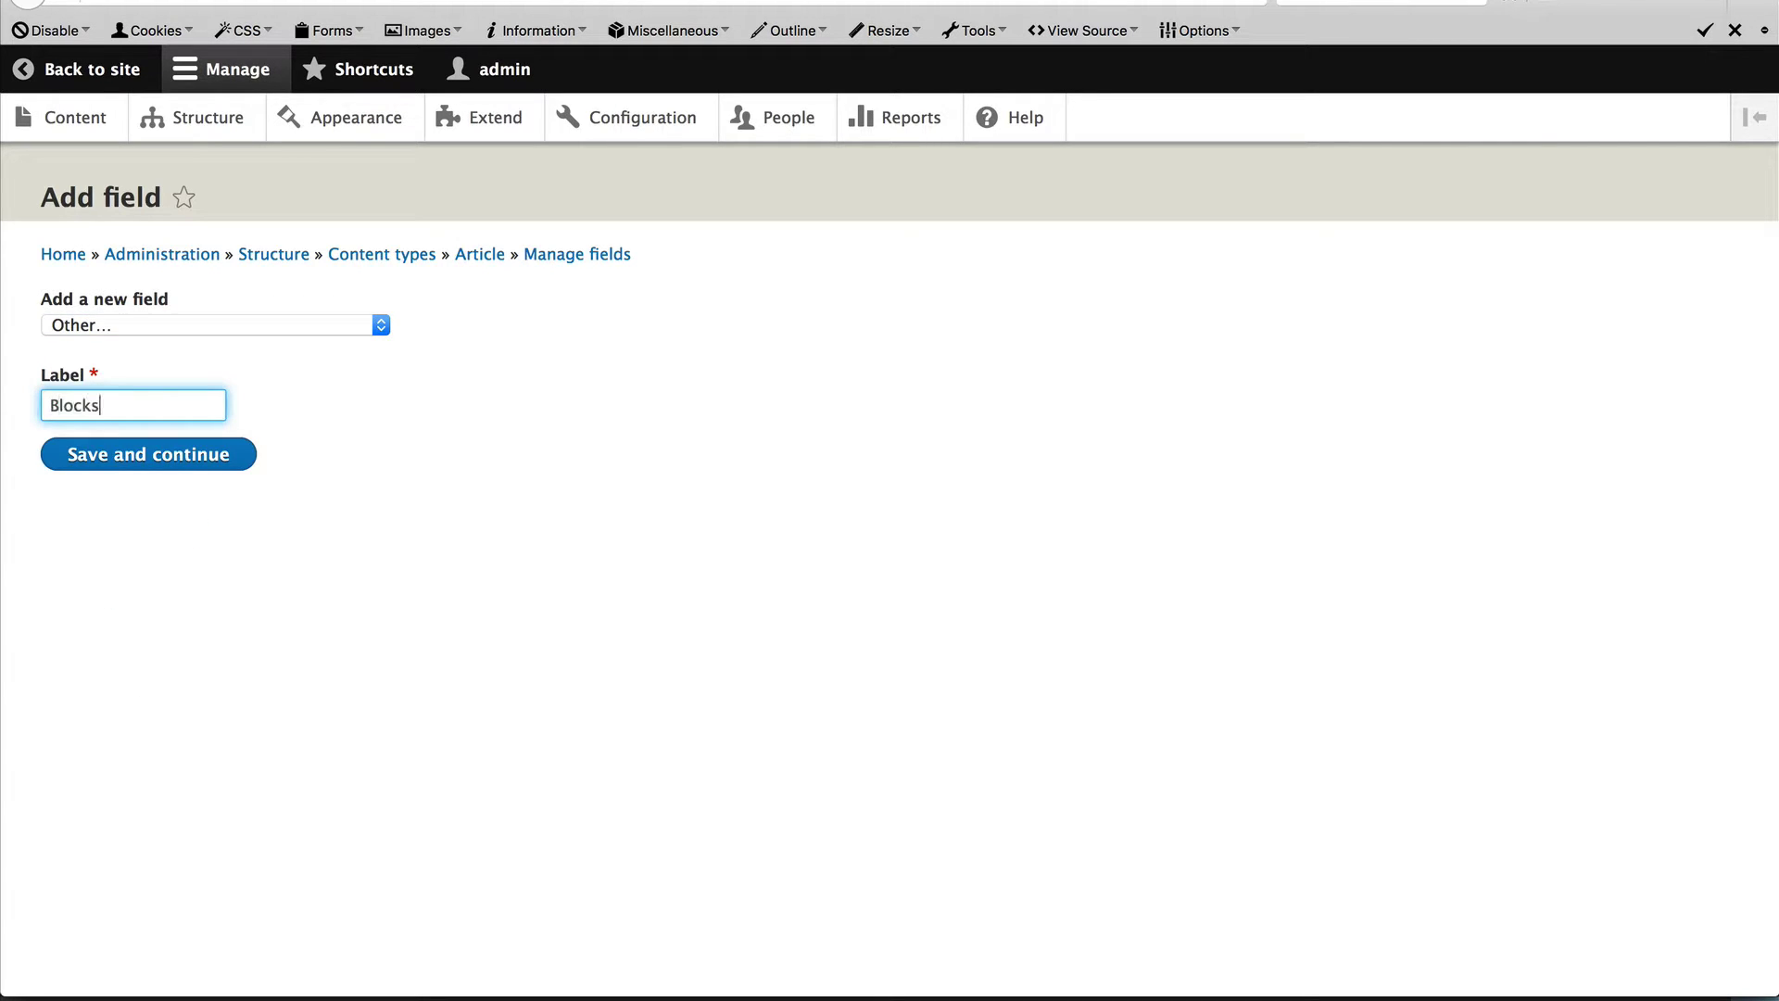
Step: Make the Blocks field reference Custom block items, allow Unlimited values, and save
left_click(140, 470)
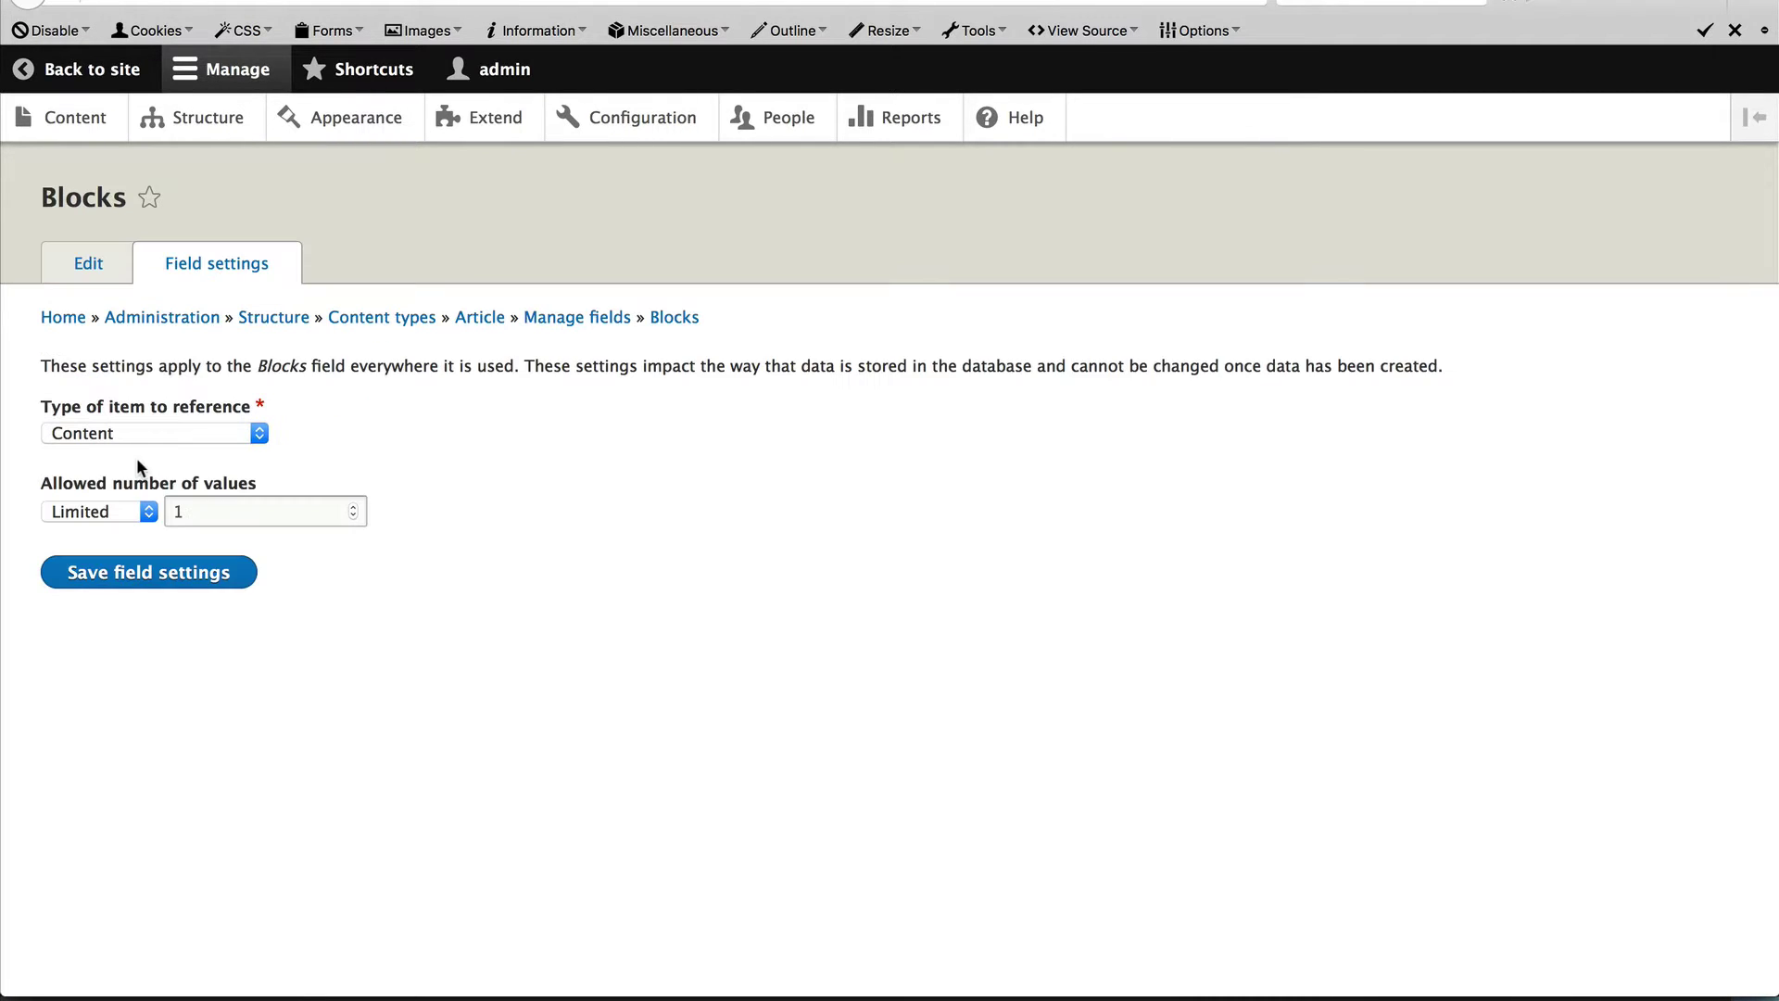
left_click(261, 433)
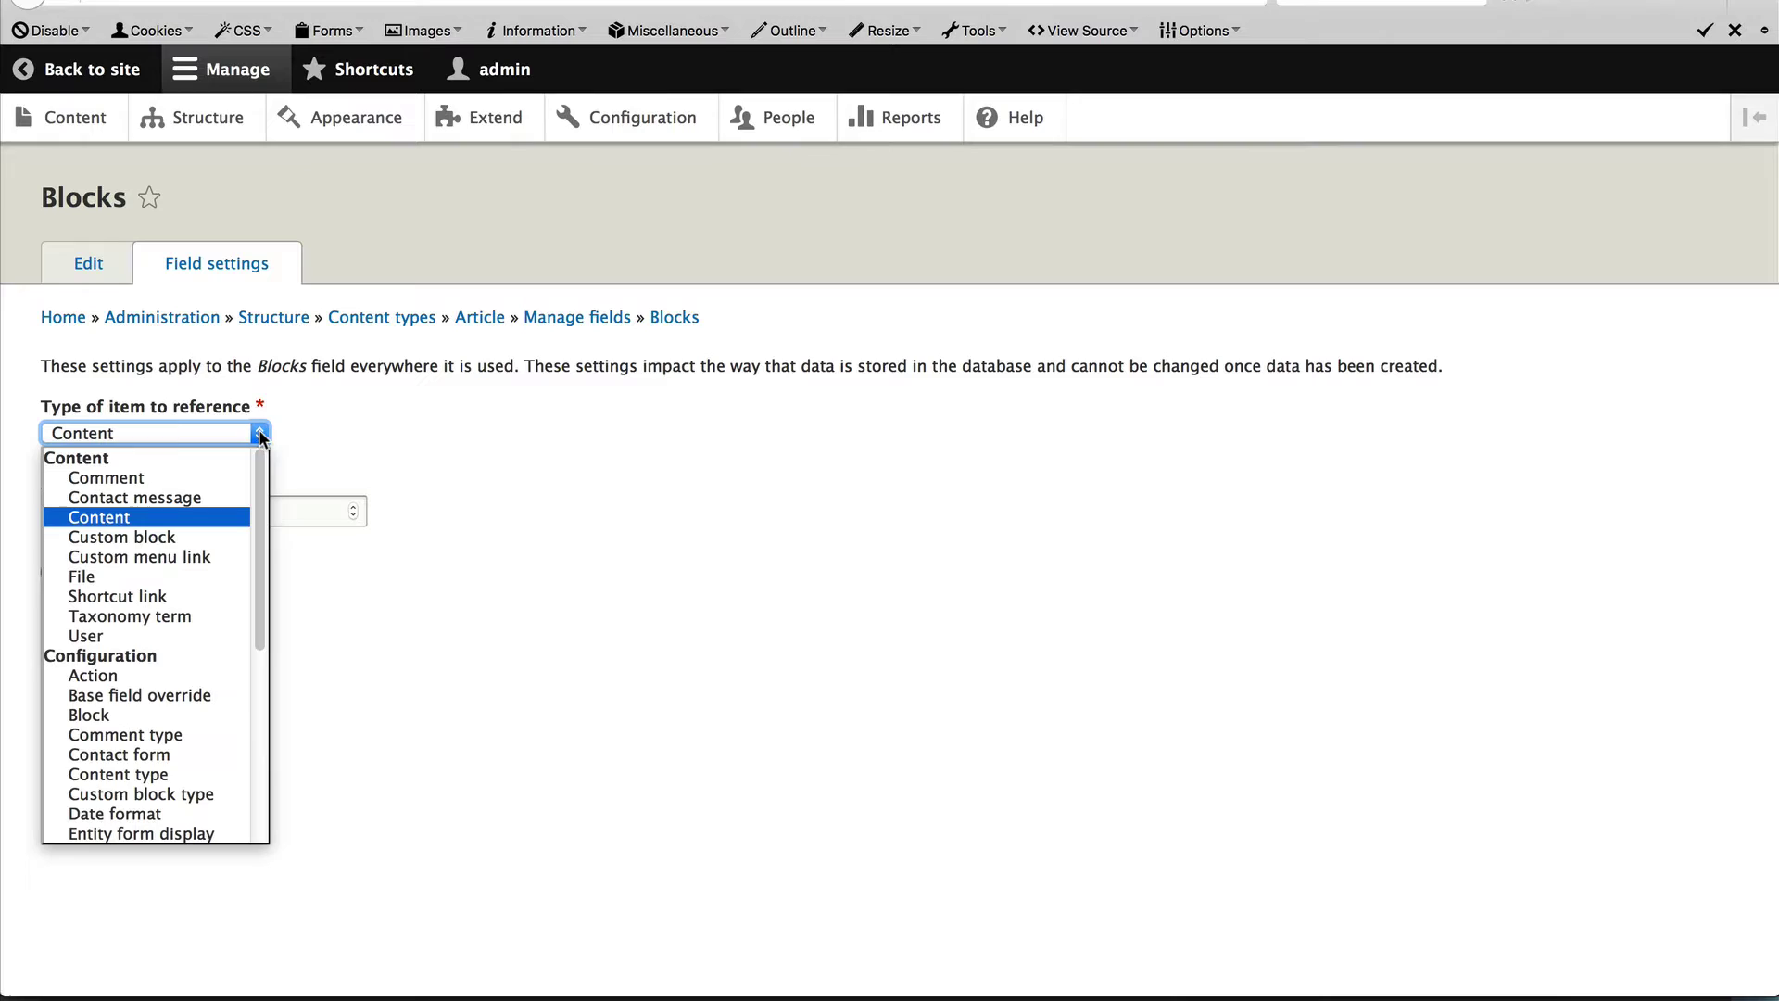
left_click(215, 536)
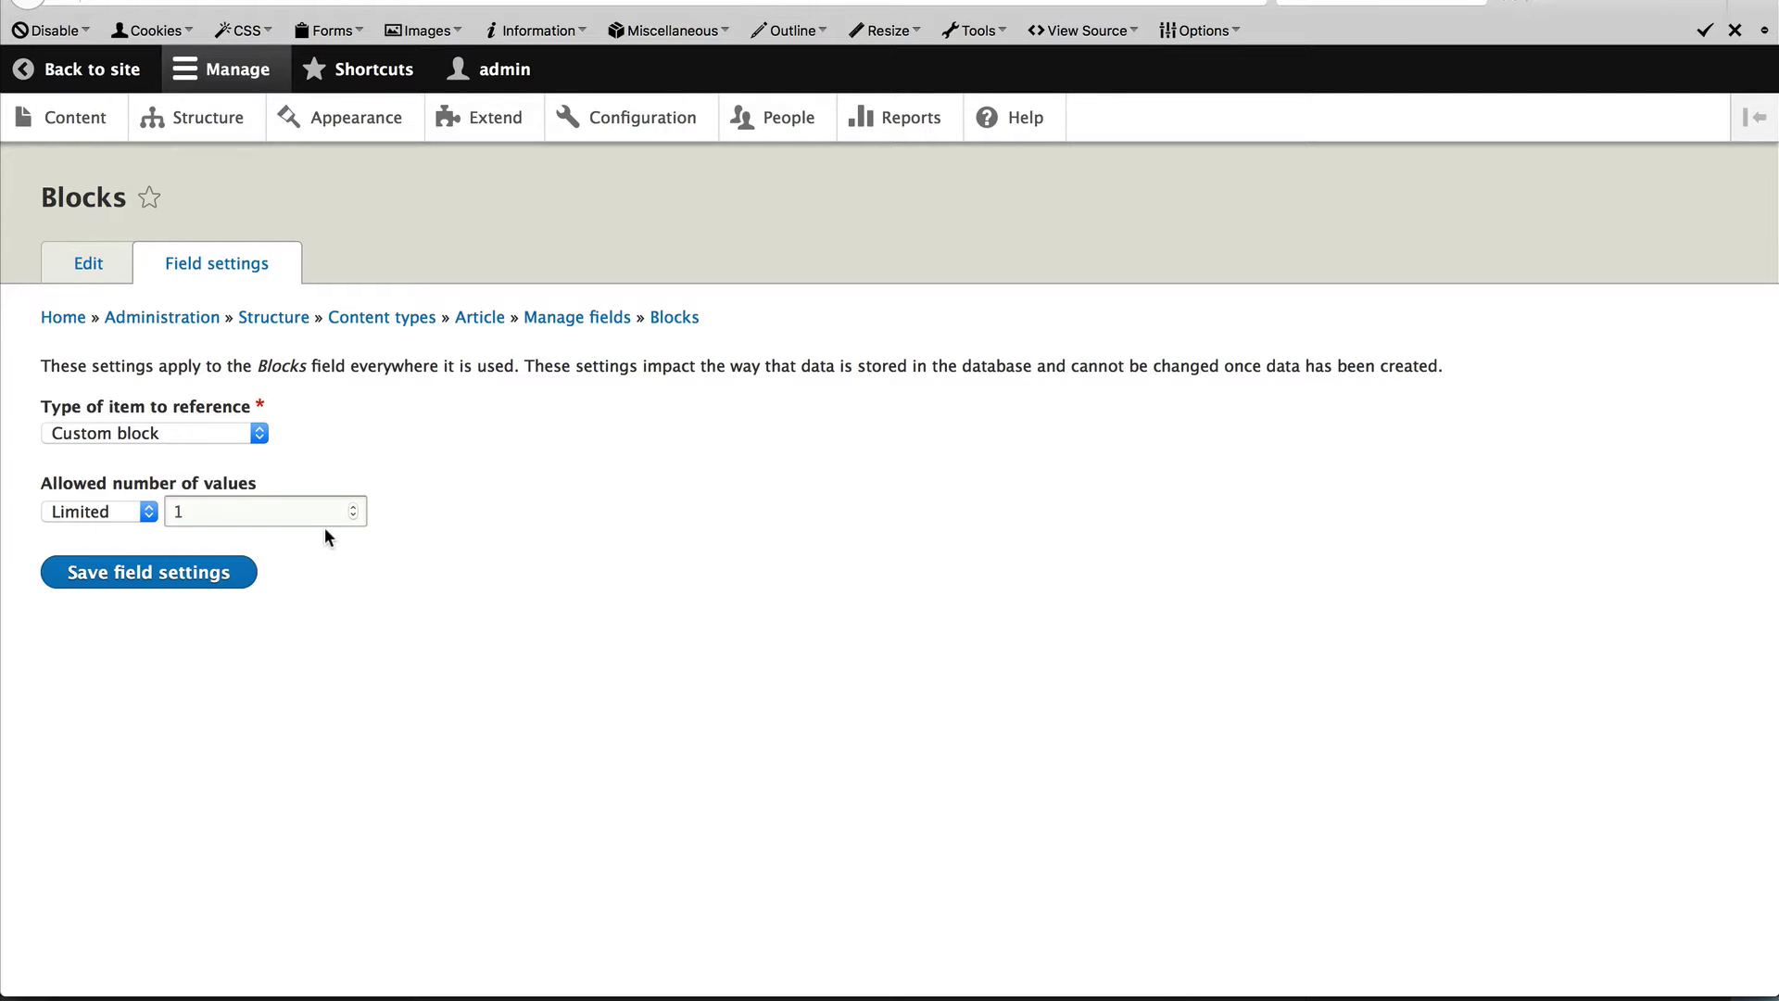
left_click(138, 512)
left_click(137, 556)
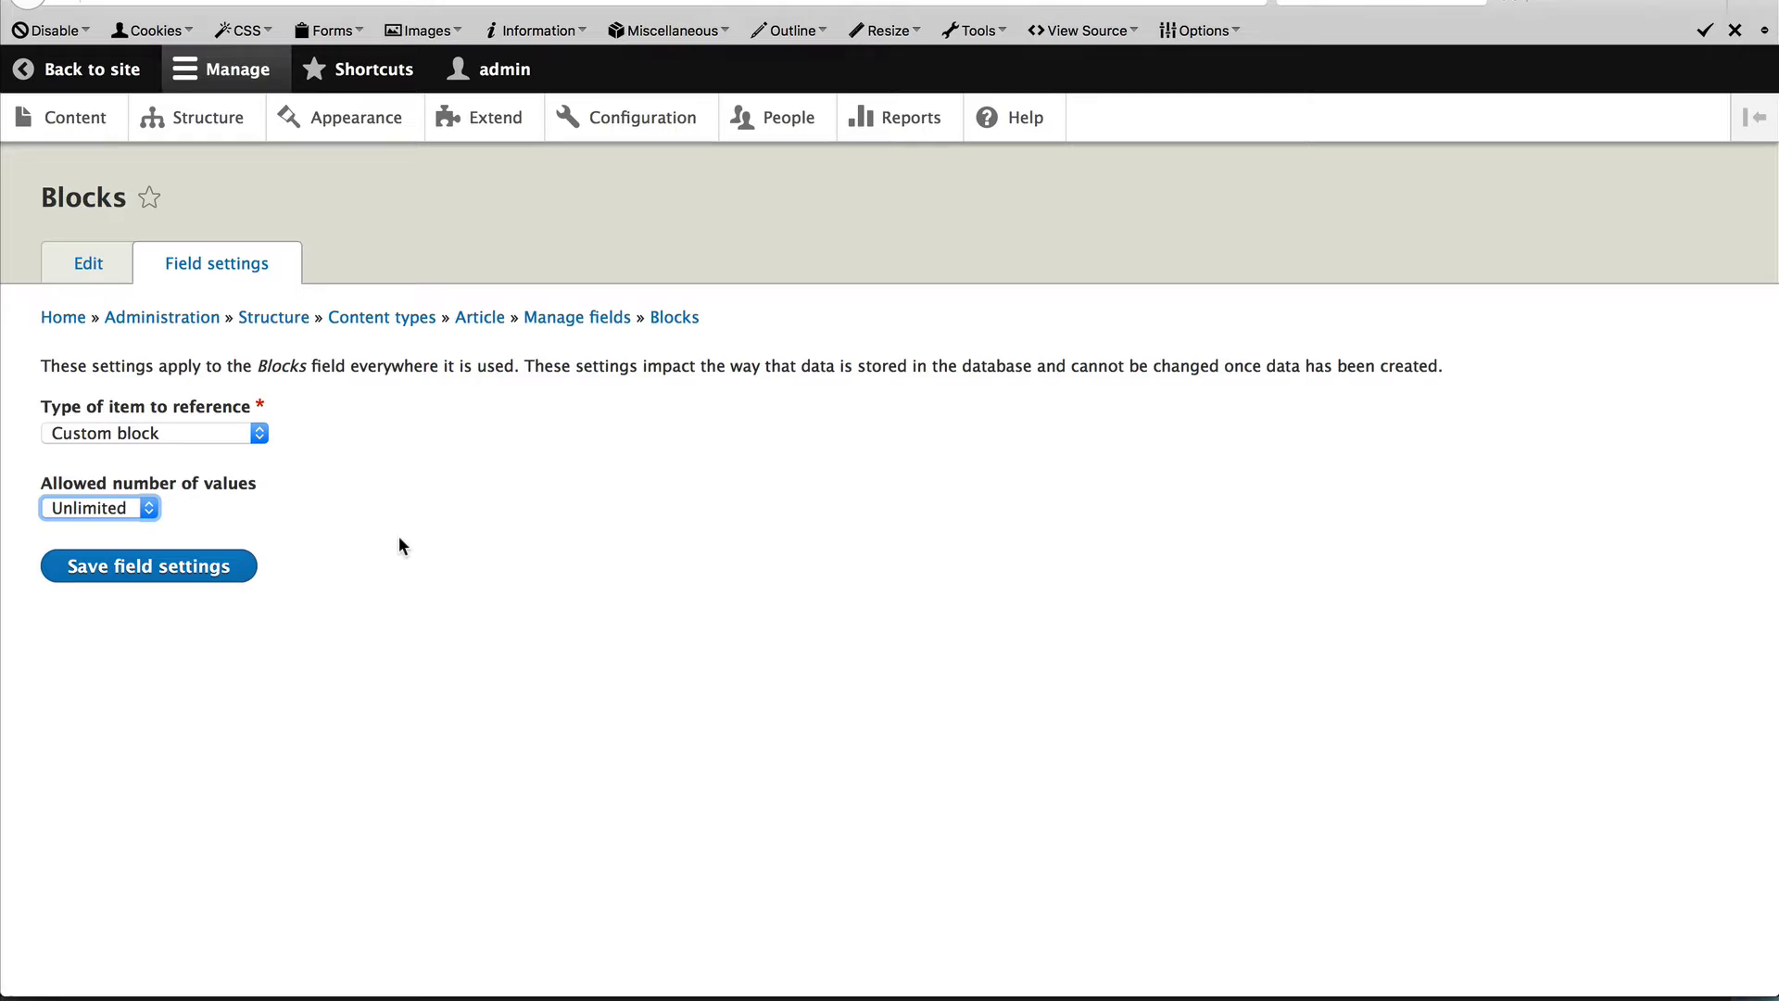
left_click(399, 539)
left_click(92, 575)
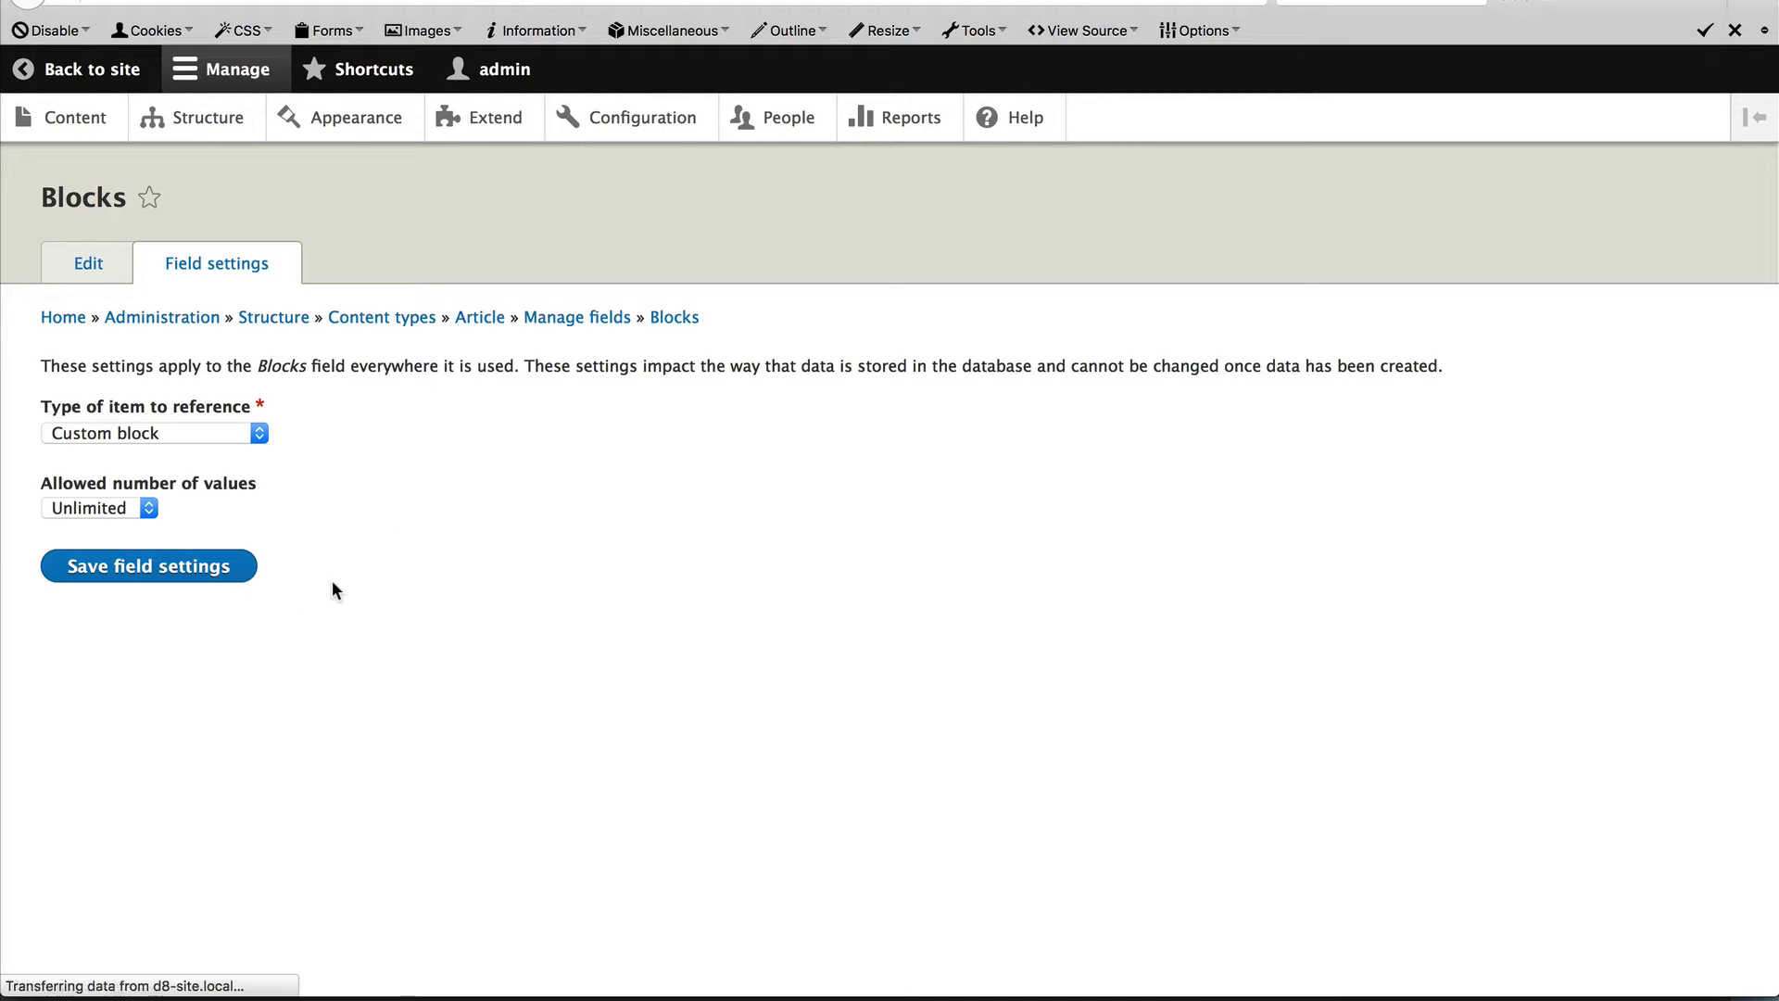
Step: Limit the Blocks field to the Call-to-action block type and save its settings
scroll(426, 732, "down", 7)
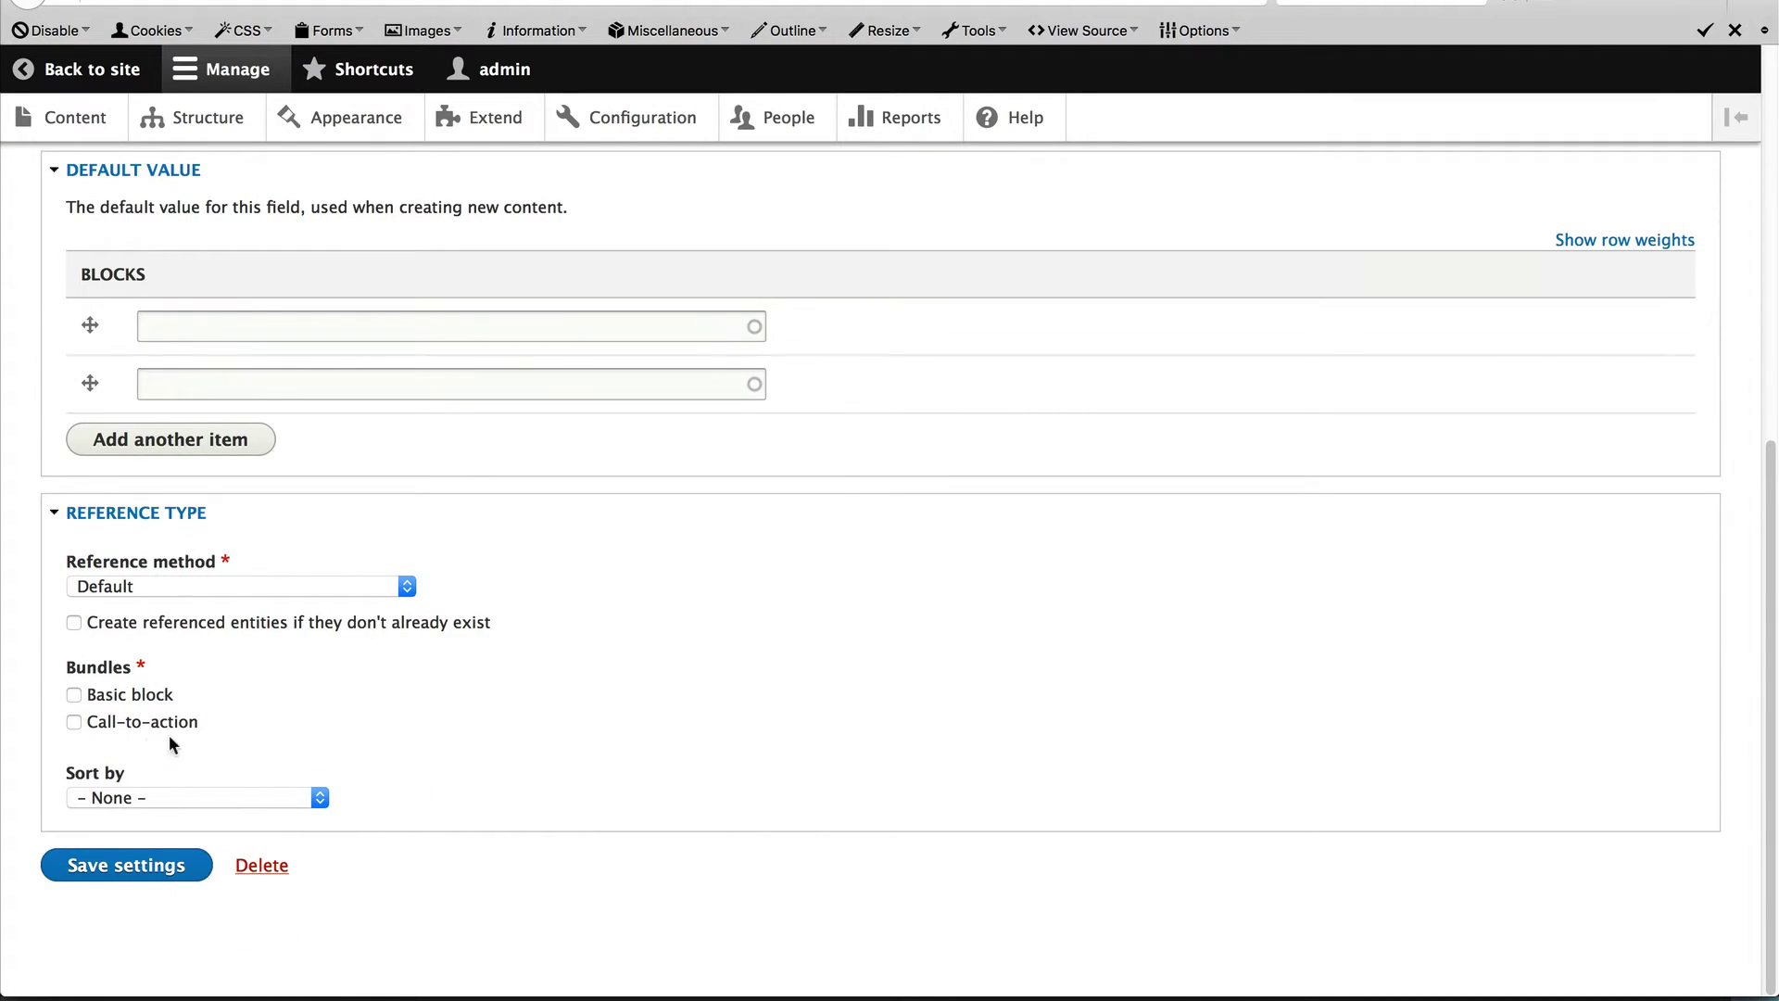
left_click(118, 728)
left_click(158, 864)
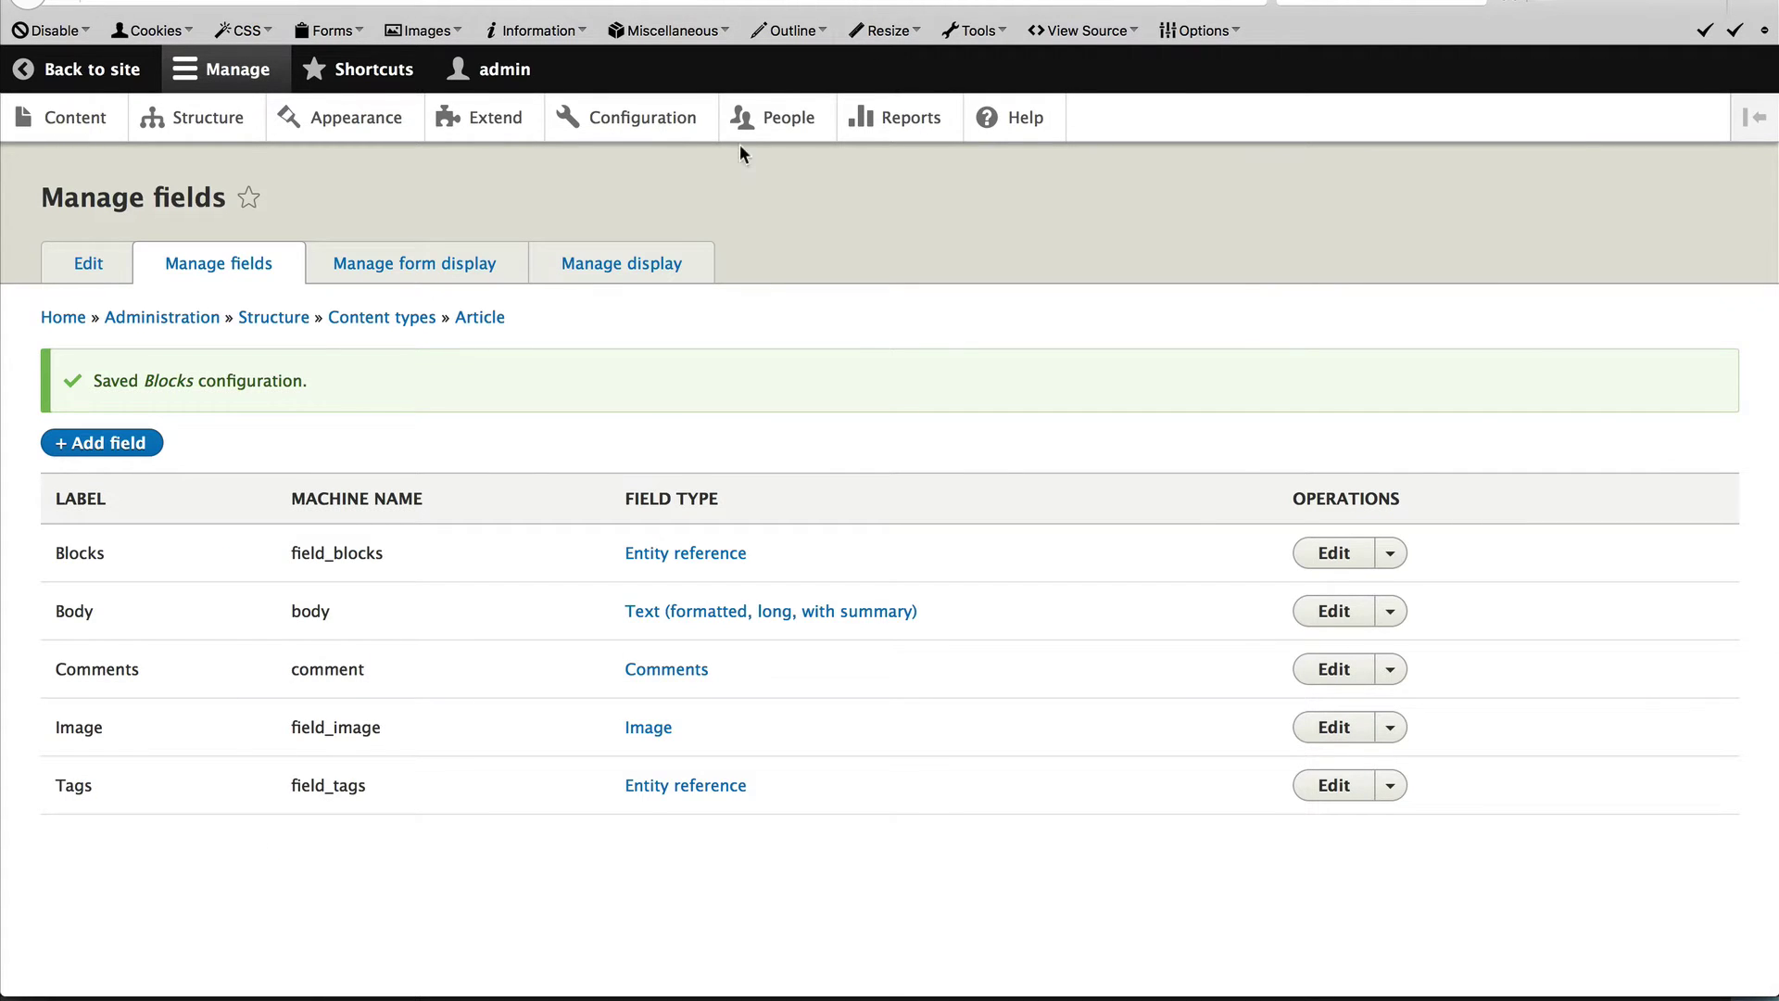
Step: On Article's Manage display, move the Blocks field into Disabled and save
left_click(674, 267)
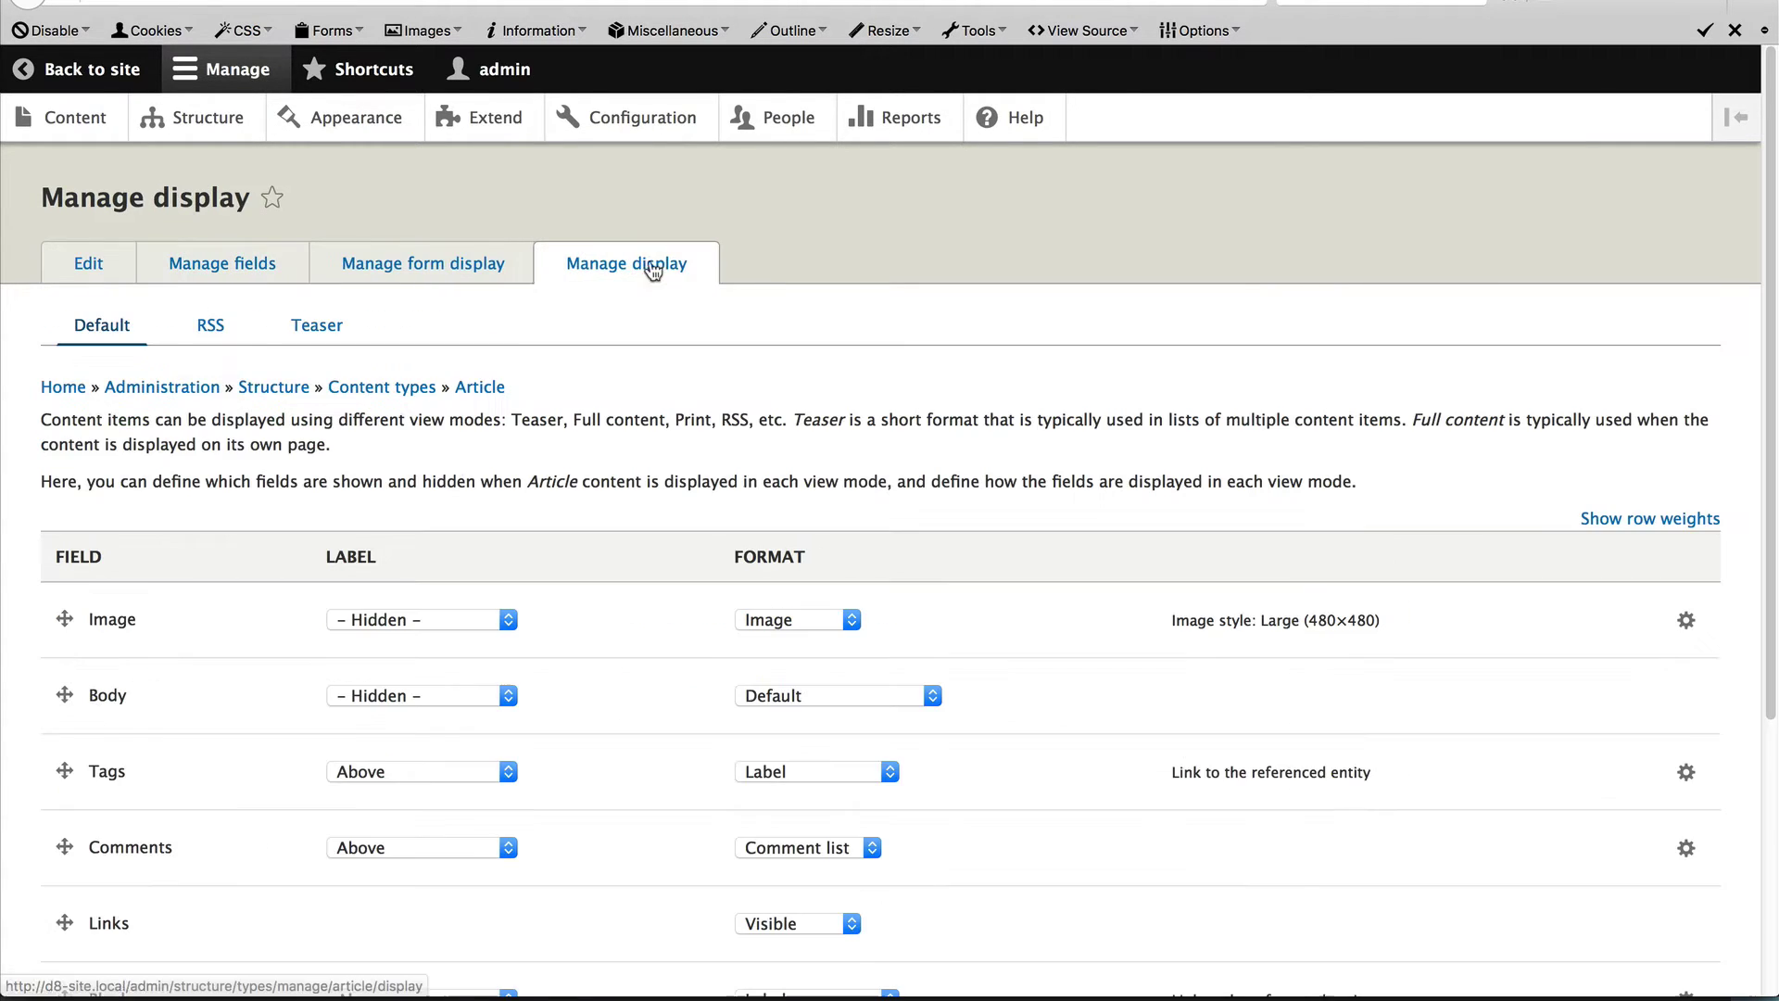
scroll(265, 734, "down", 3)
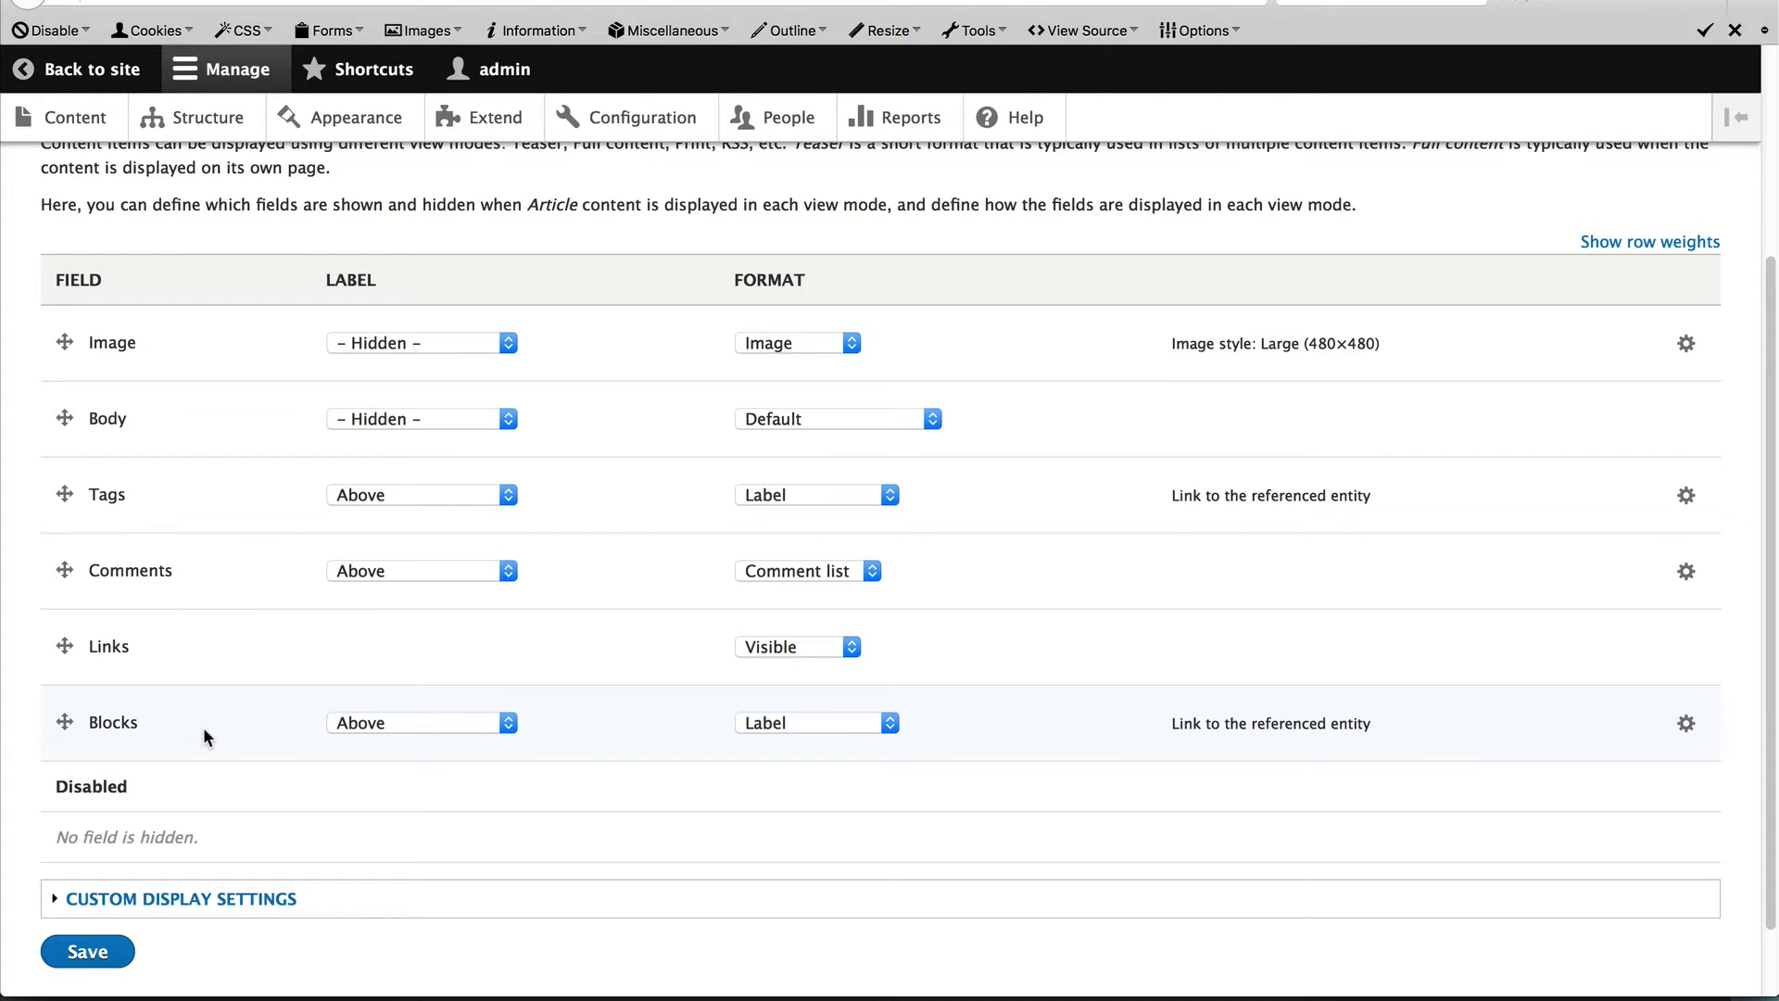
left_click_drag(65, 722, 68, 794)
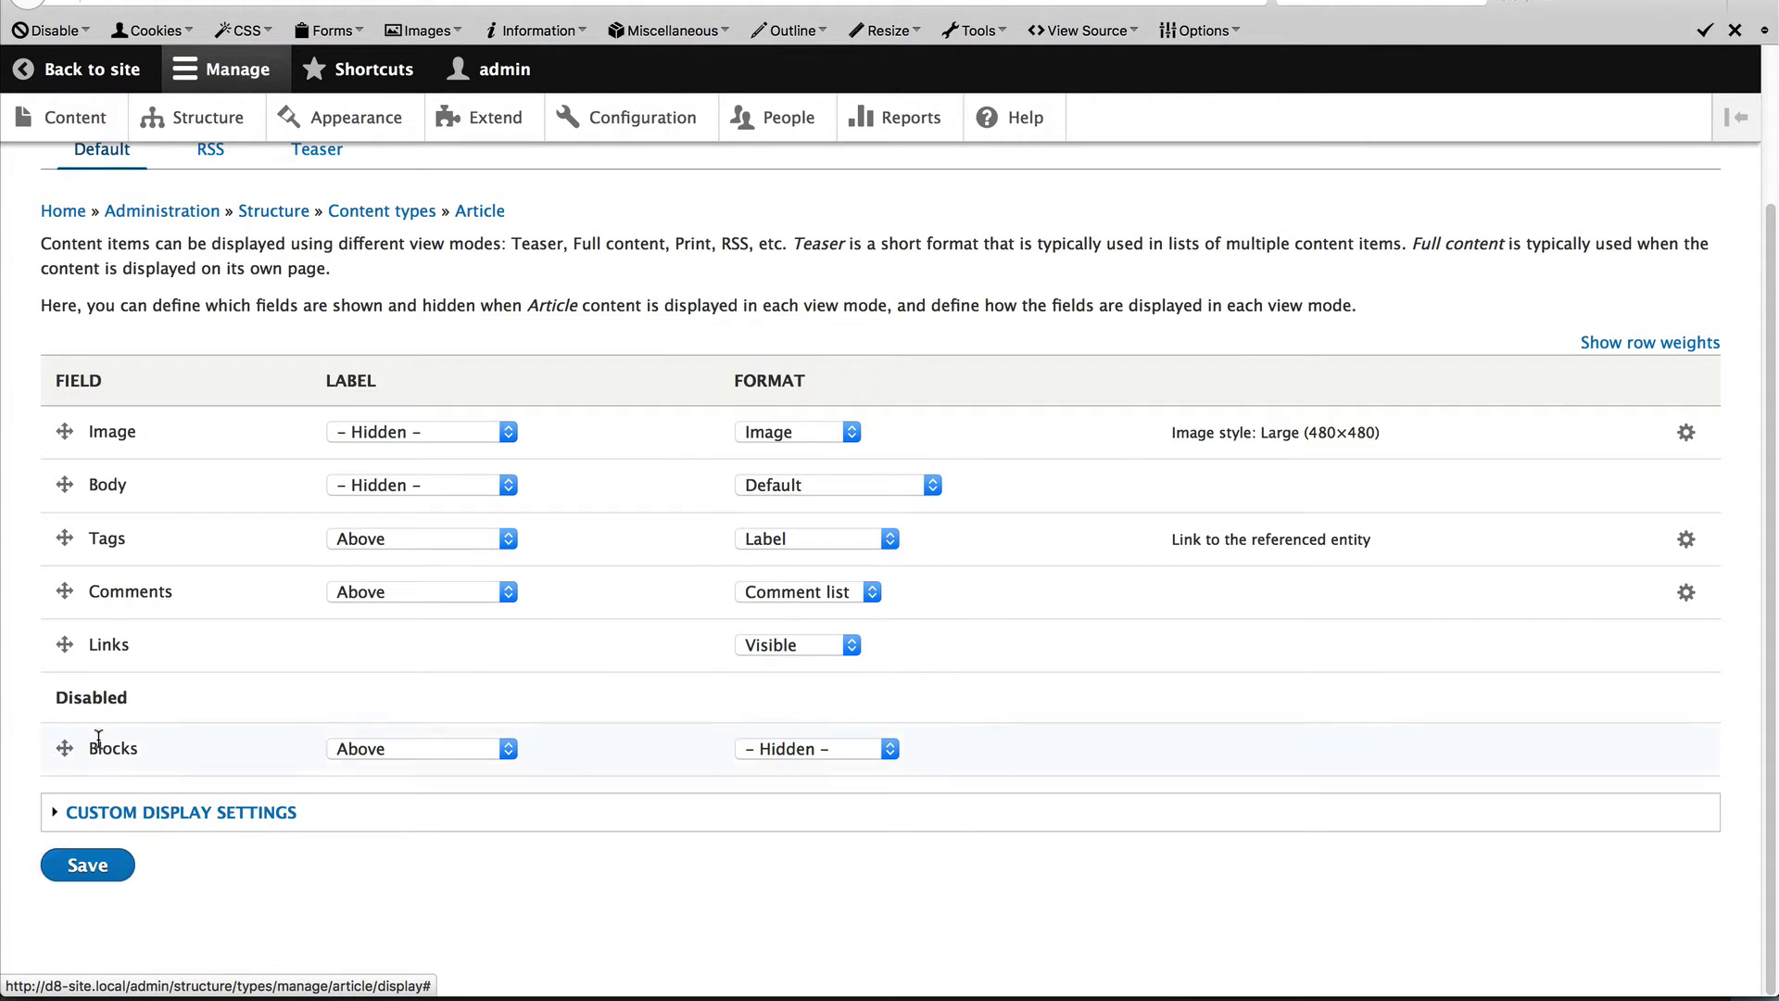
left_click(79, 871)
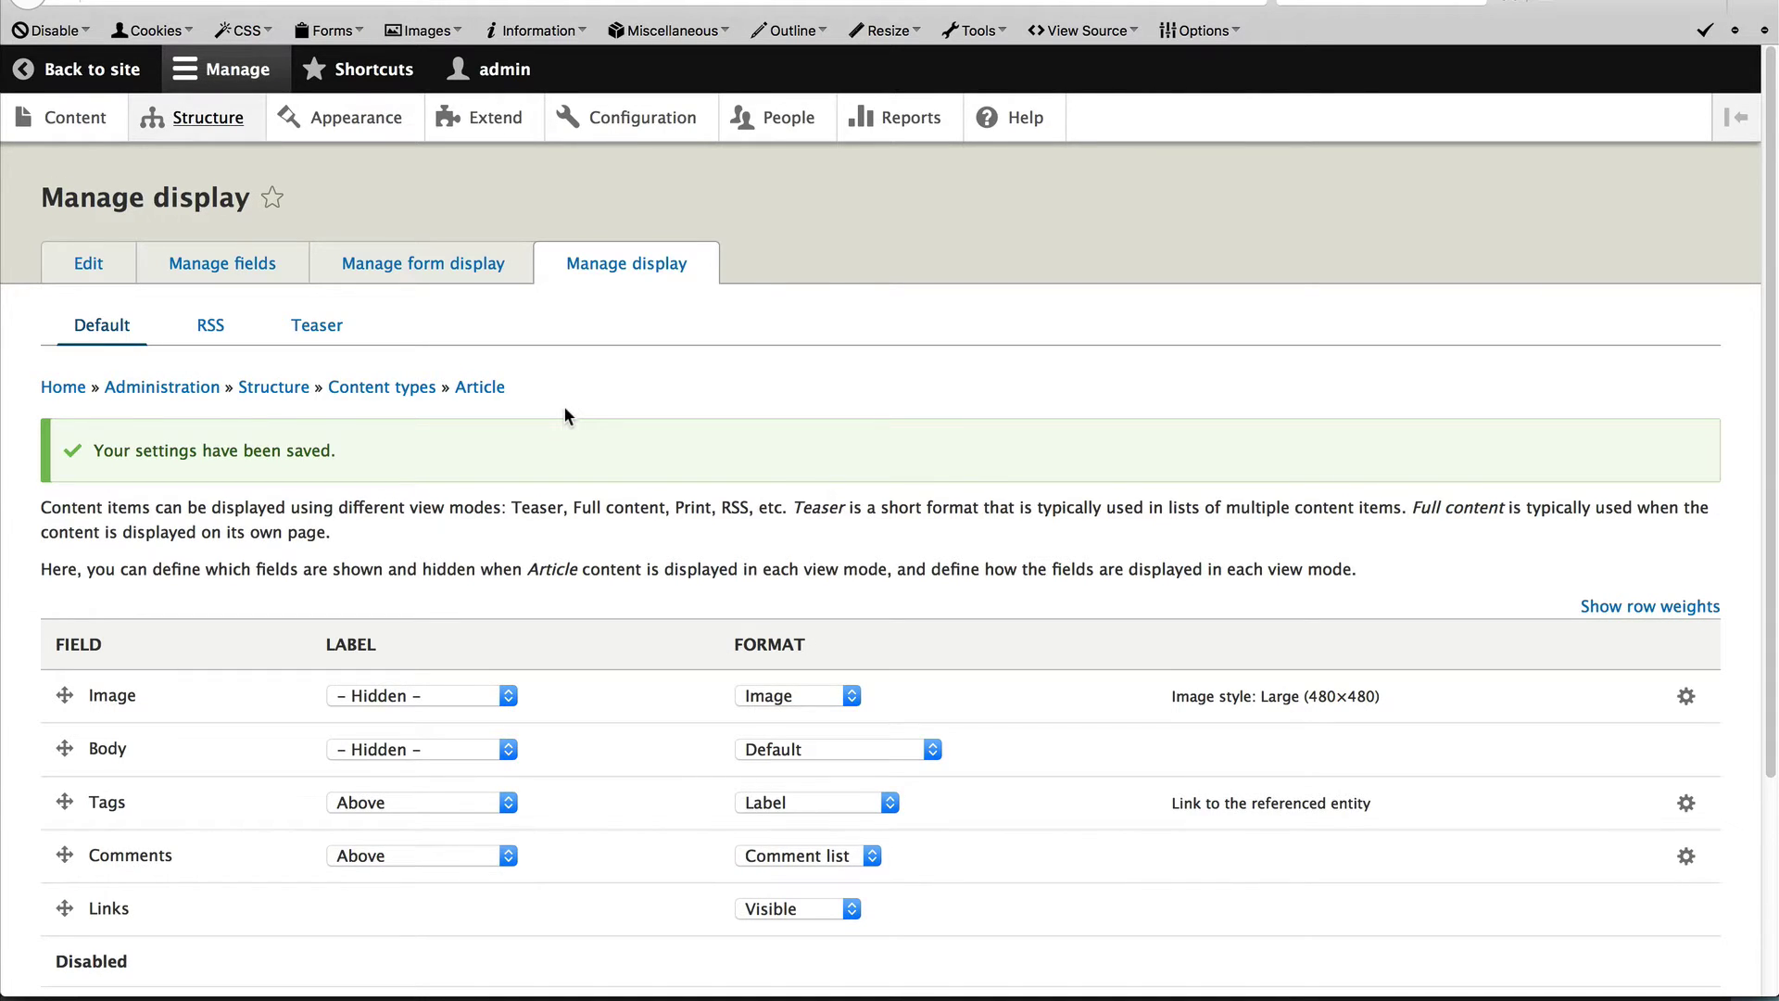
Step: Start a new article titled 'Test article with CTA' with body text 'Body'
left_click(74, 117)
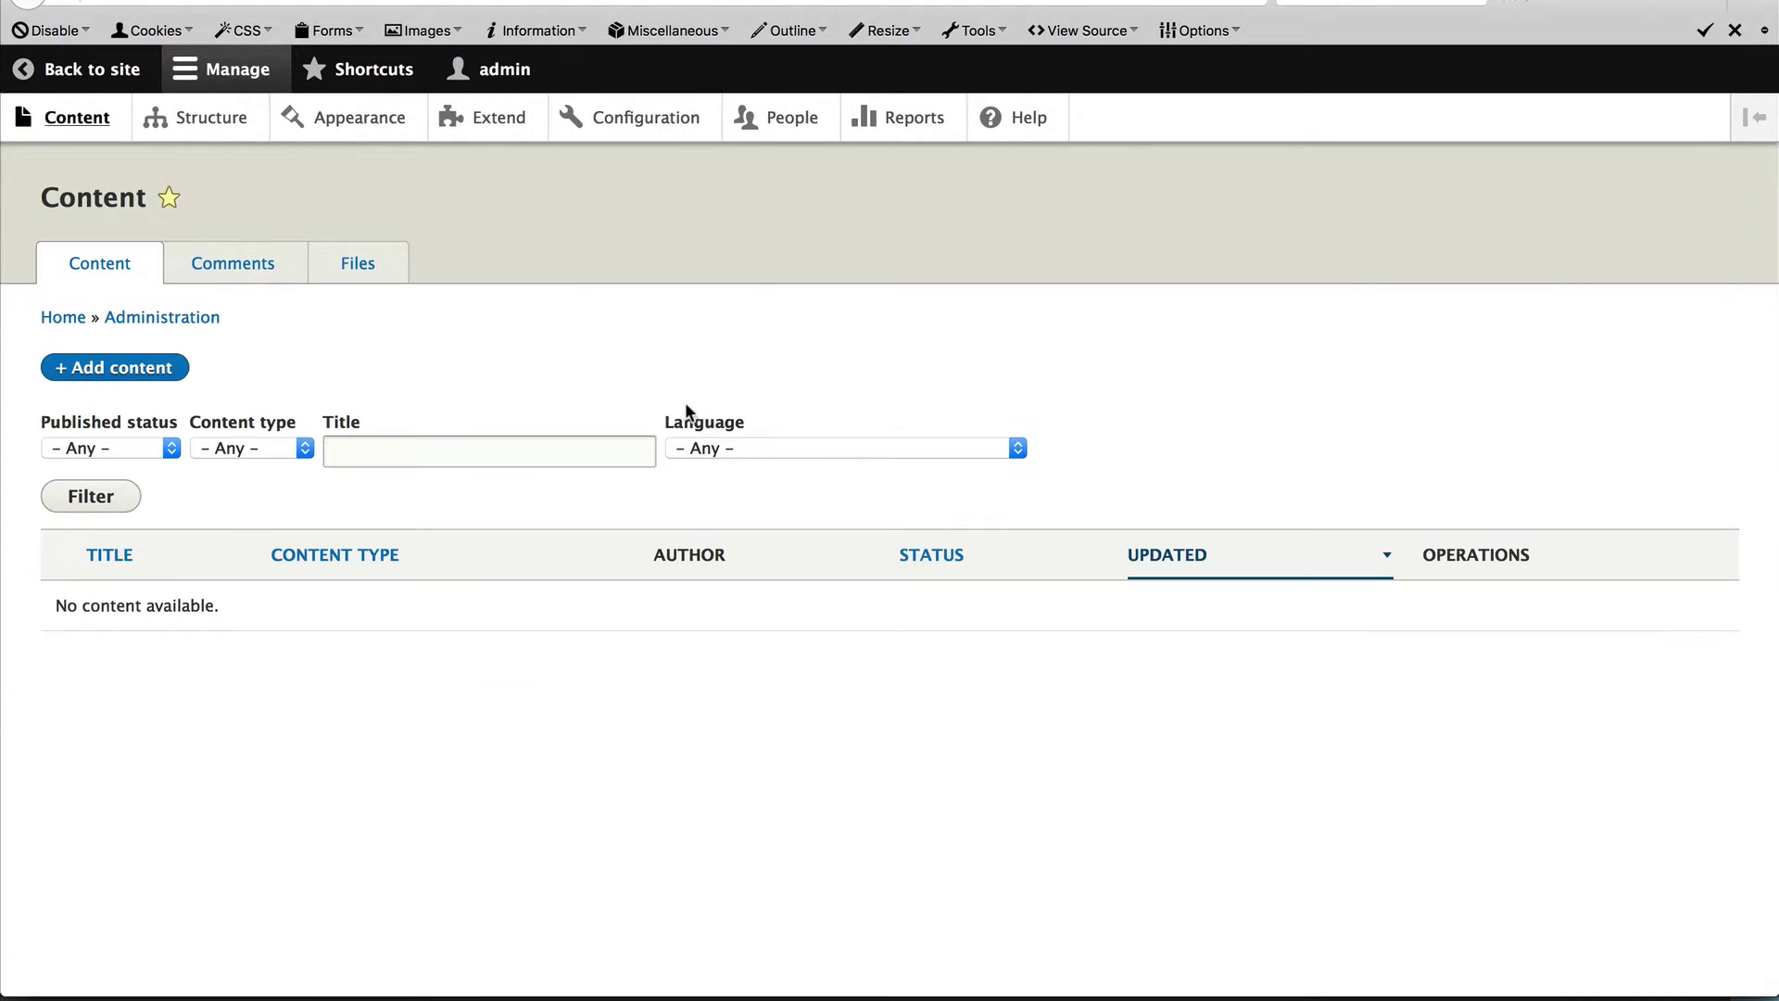
left_click(148, 372)
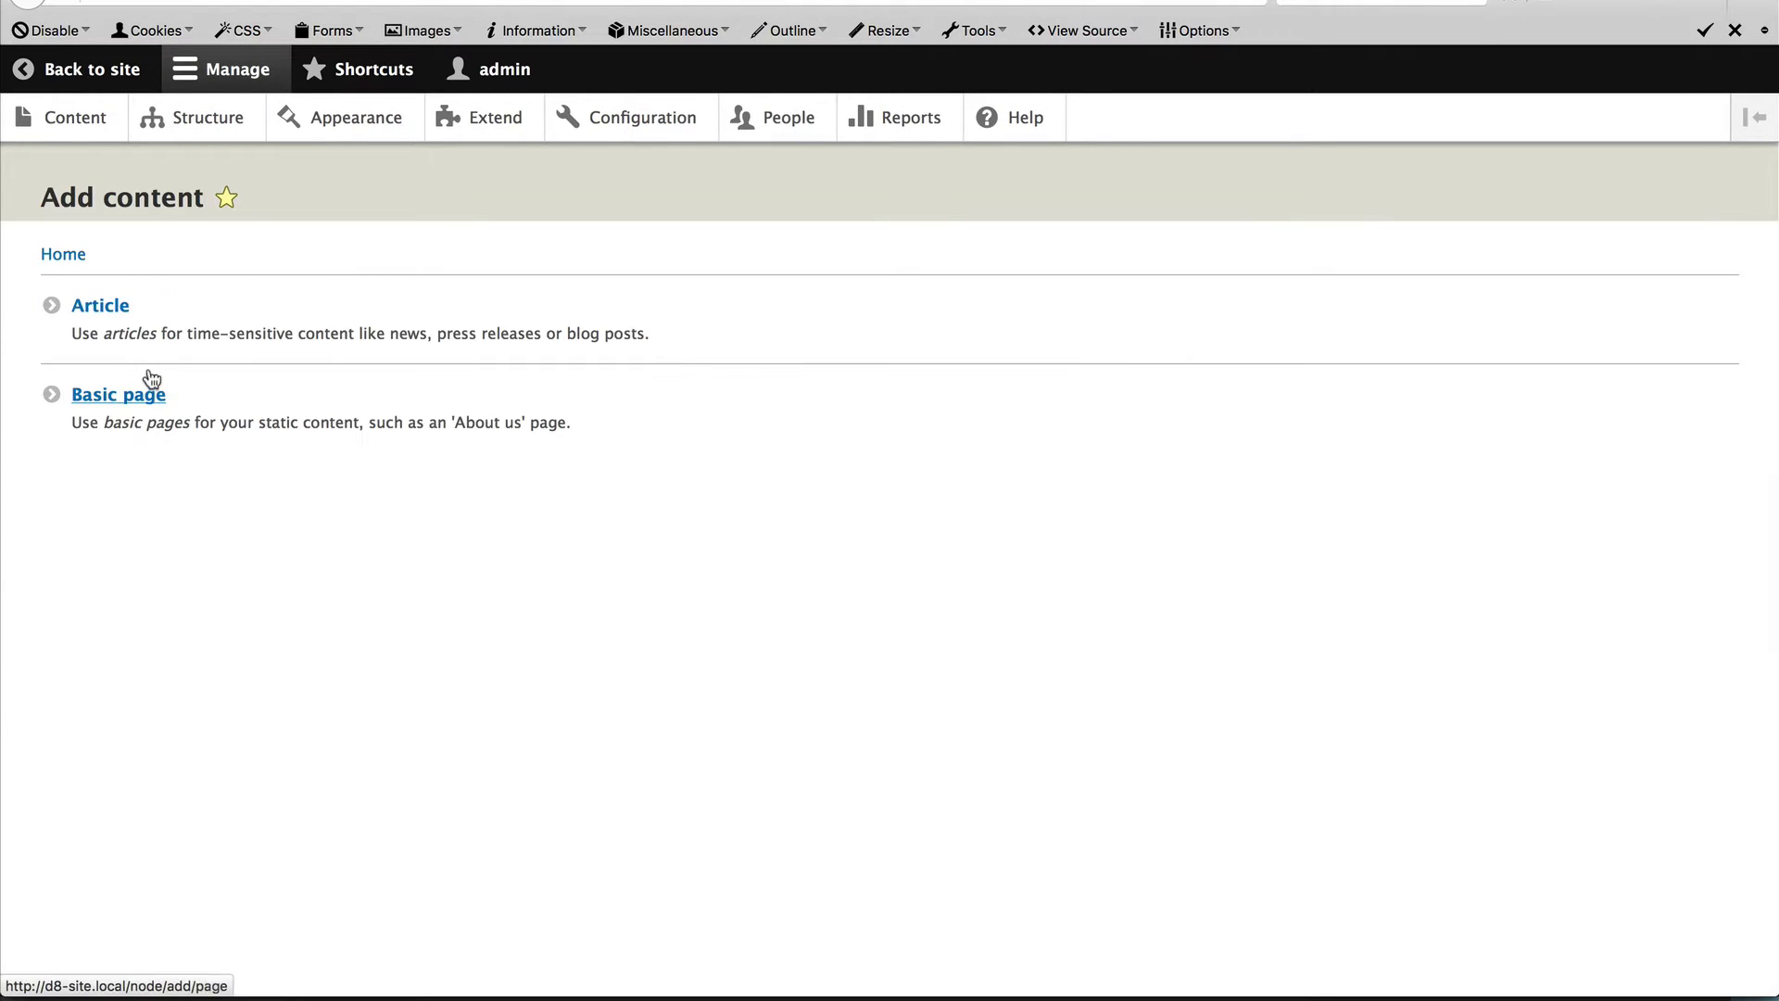
left_click(129, 306)
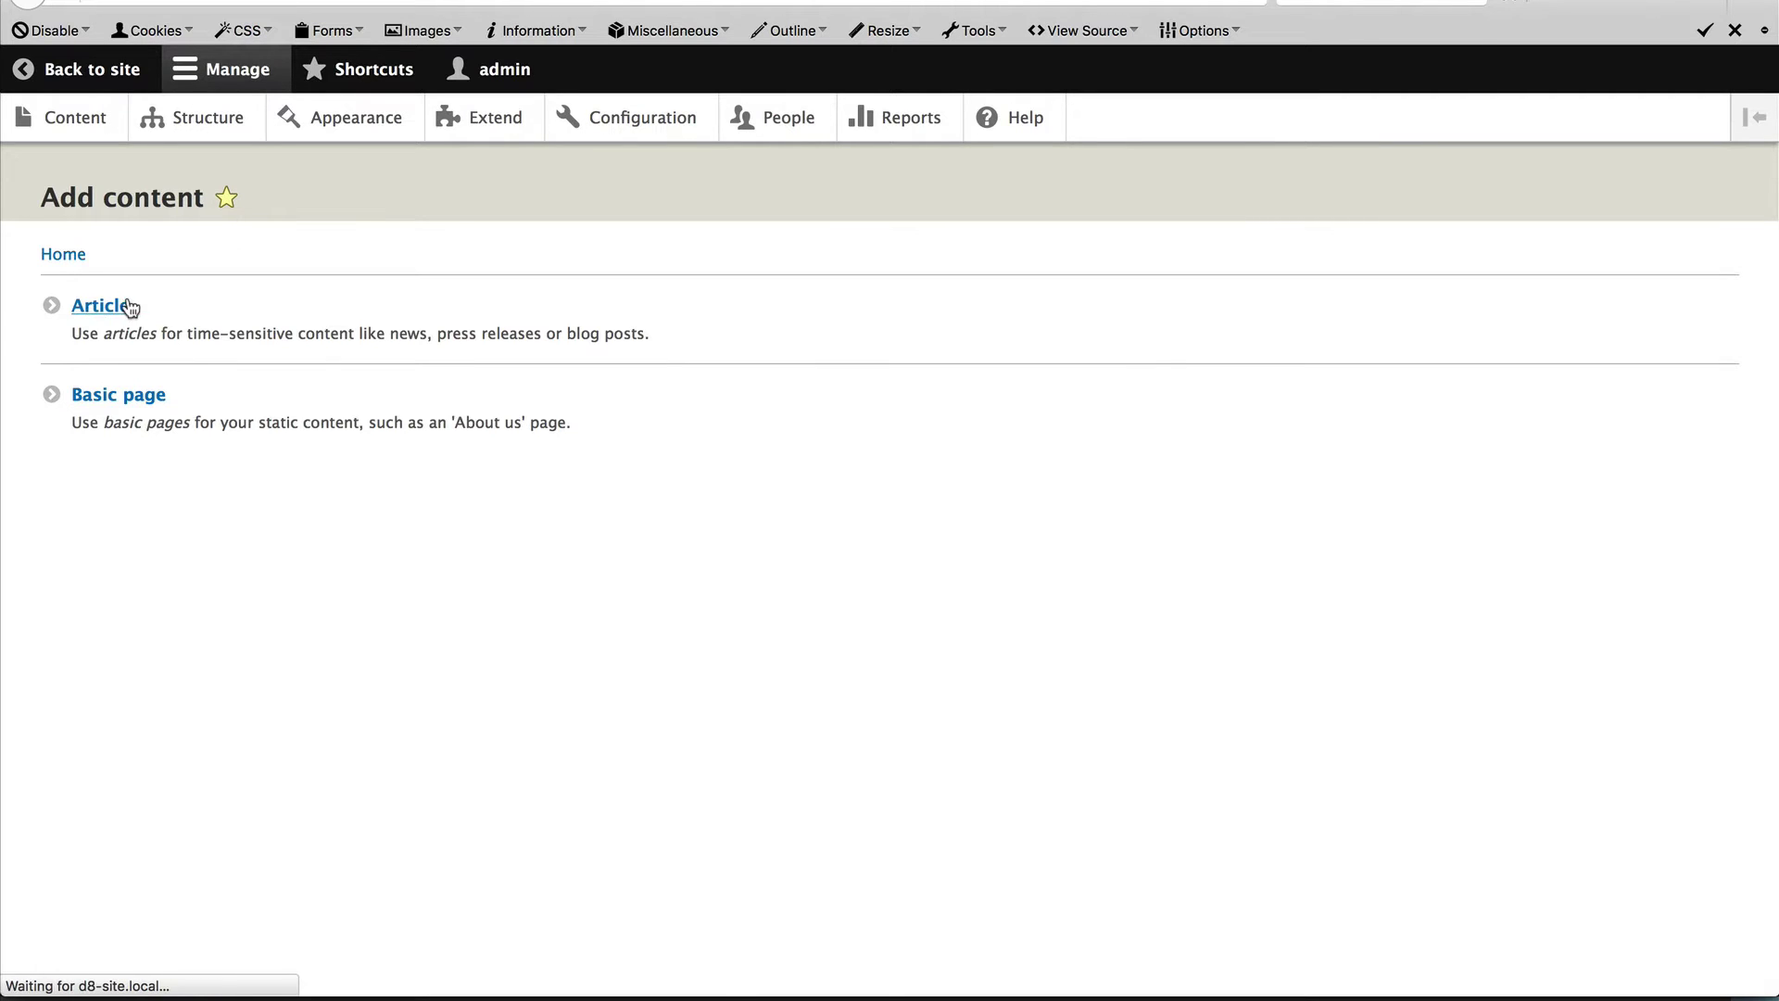
left_click(148, 326)
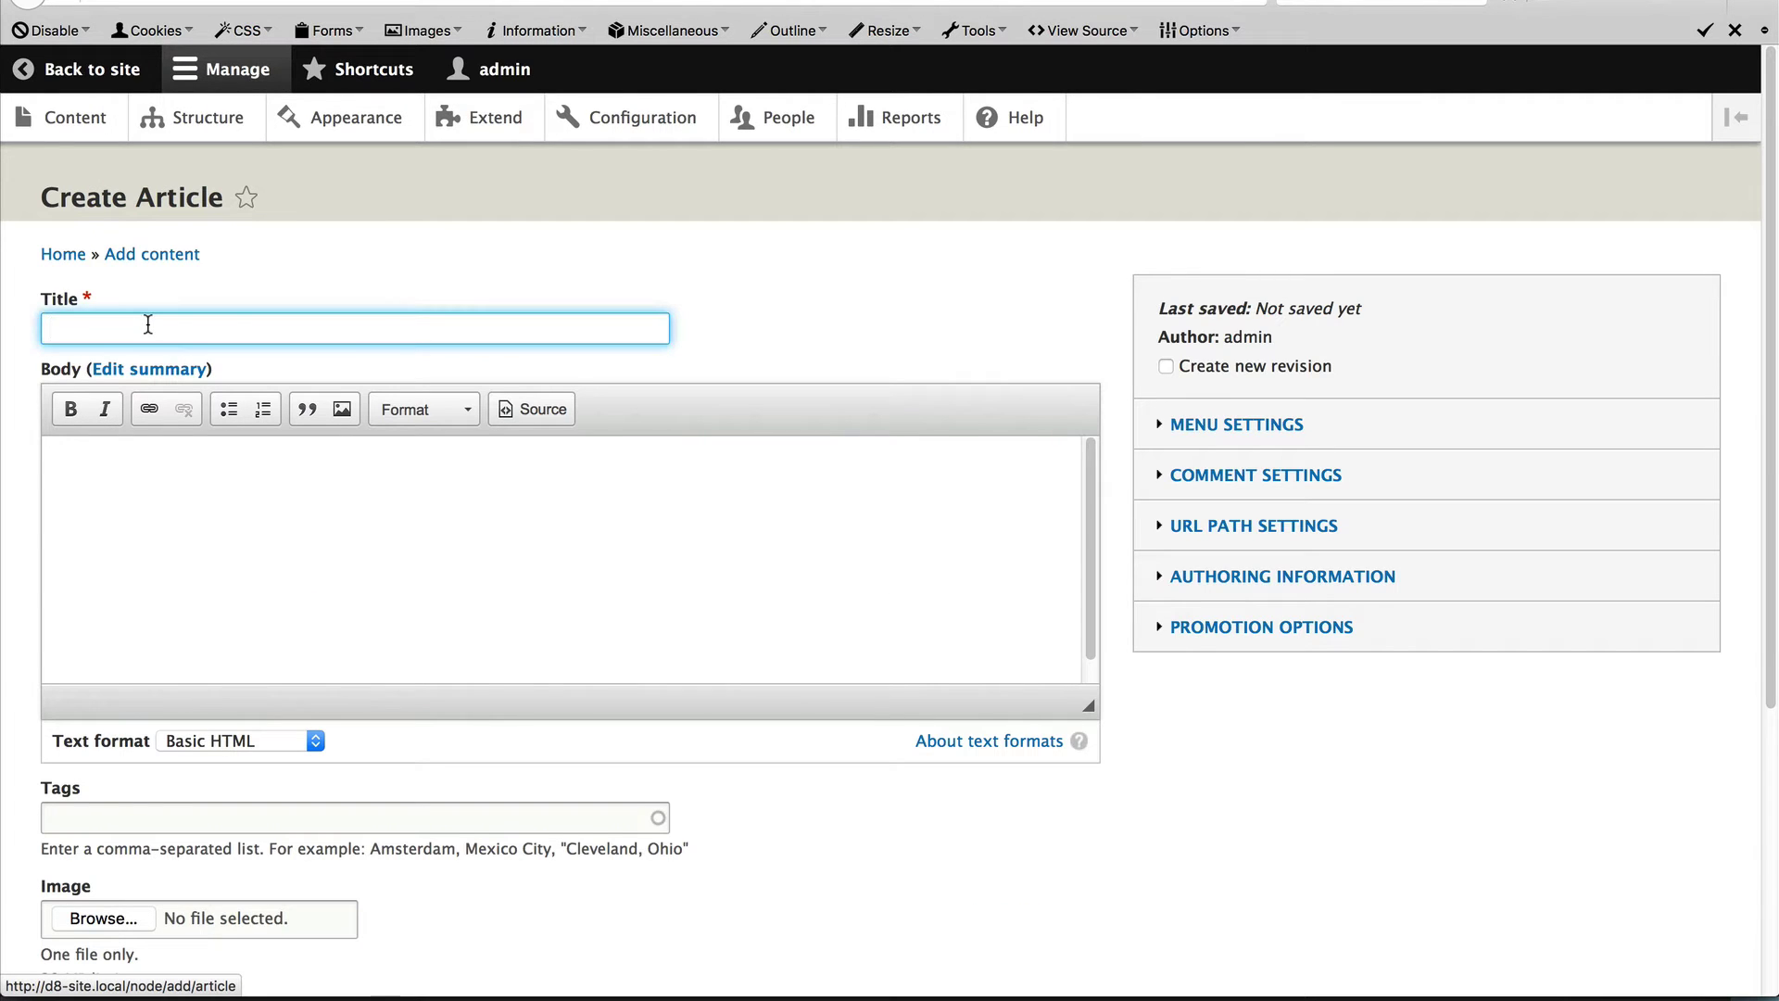
type("Test article with CTA")
left_click(297, 533)
type("Body")
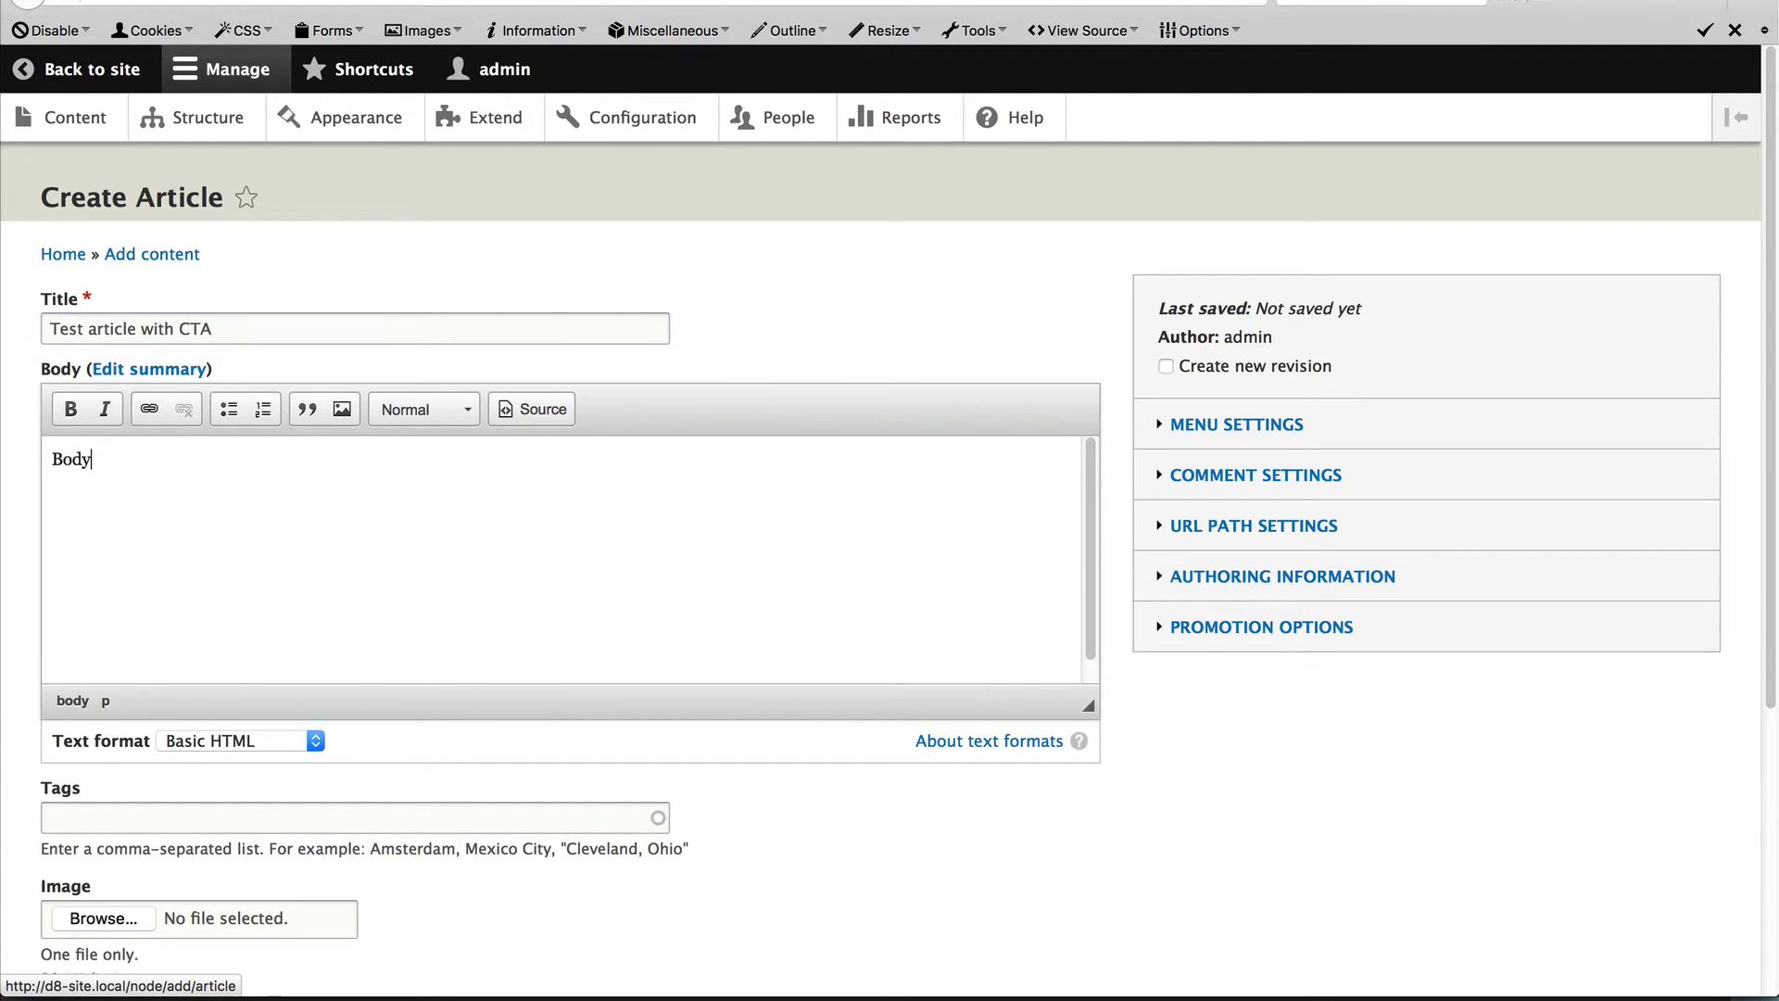
Step: Reference the 'Drupal 8 CTA (2)' block in the Blocks field and save and publish
scroll(602, 815, "down", 5)
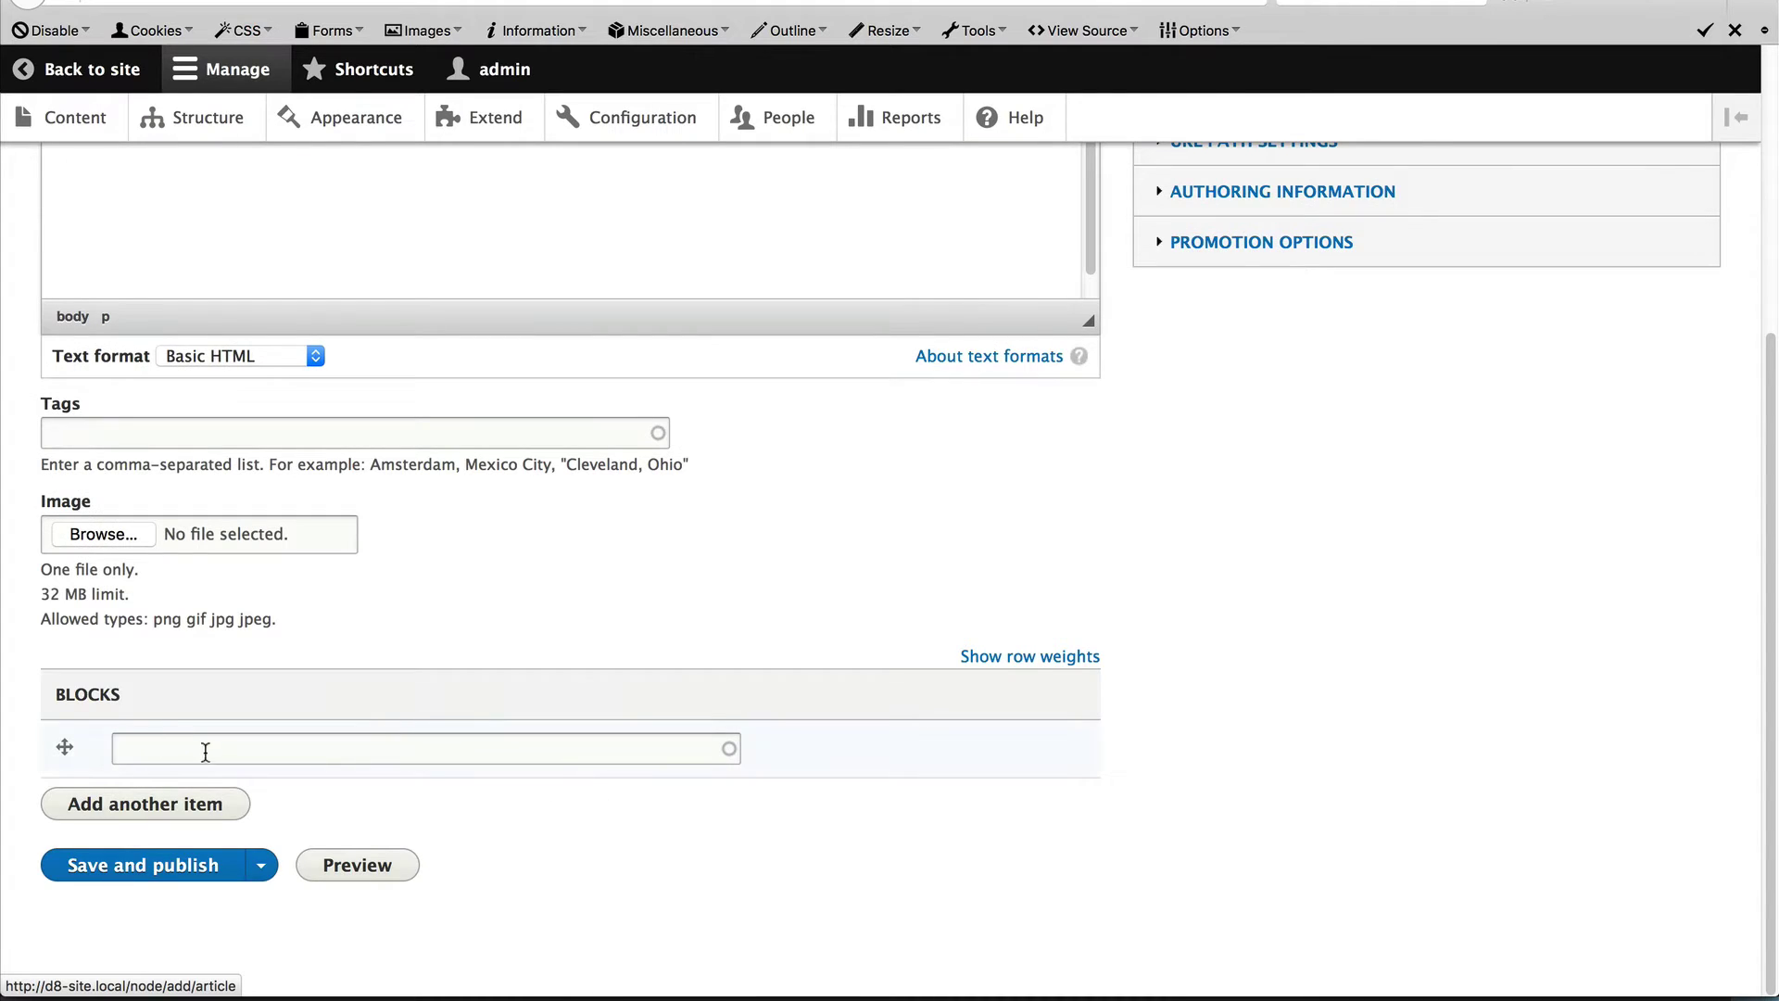
left_click(160, 746)
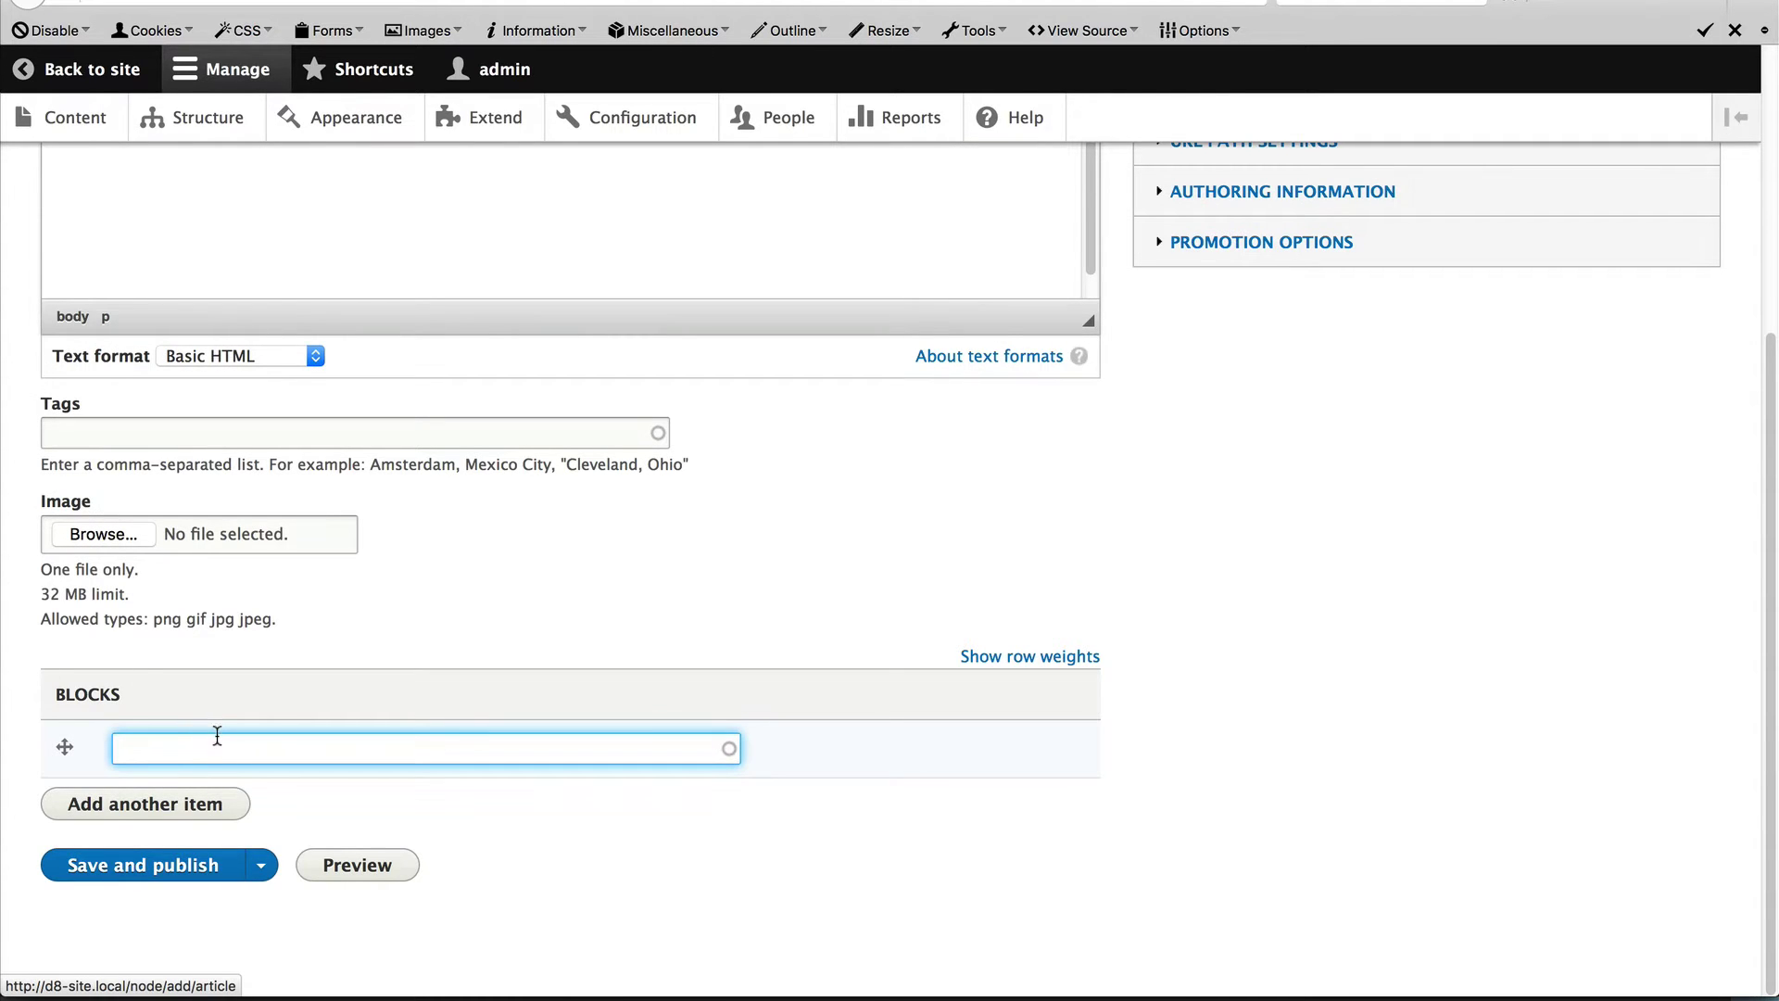
type("Drupal")
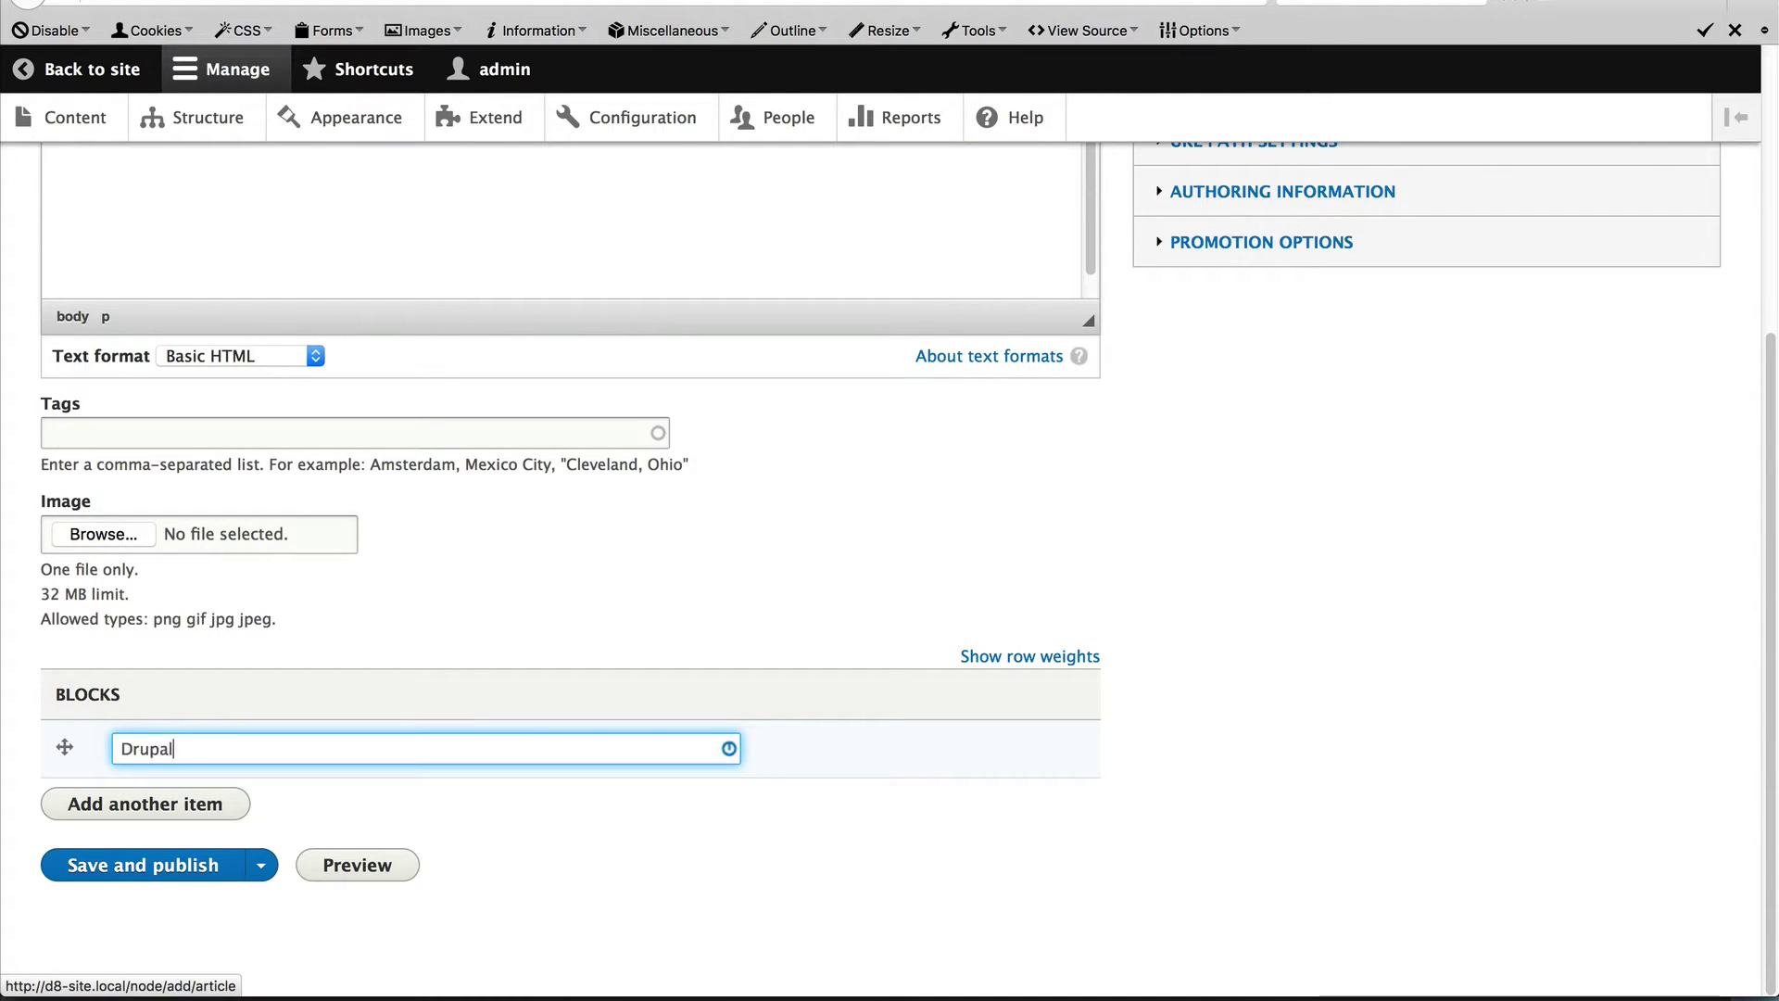
key("Down")
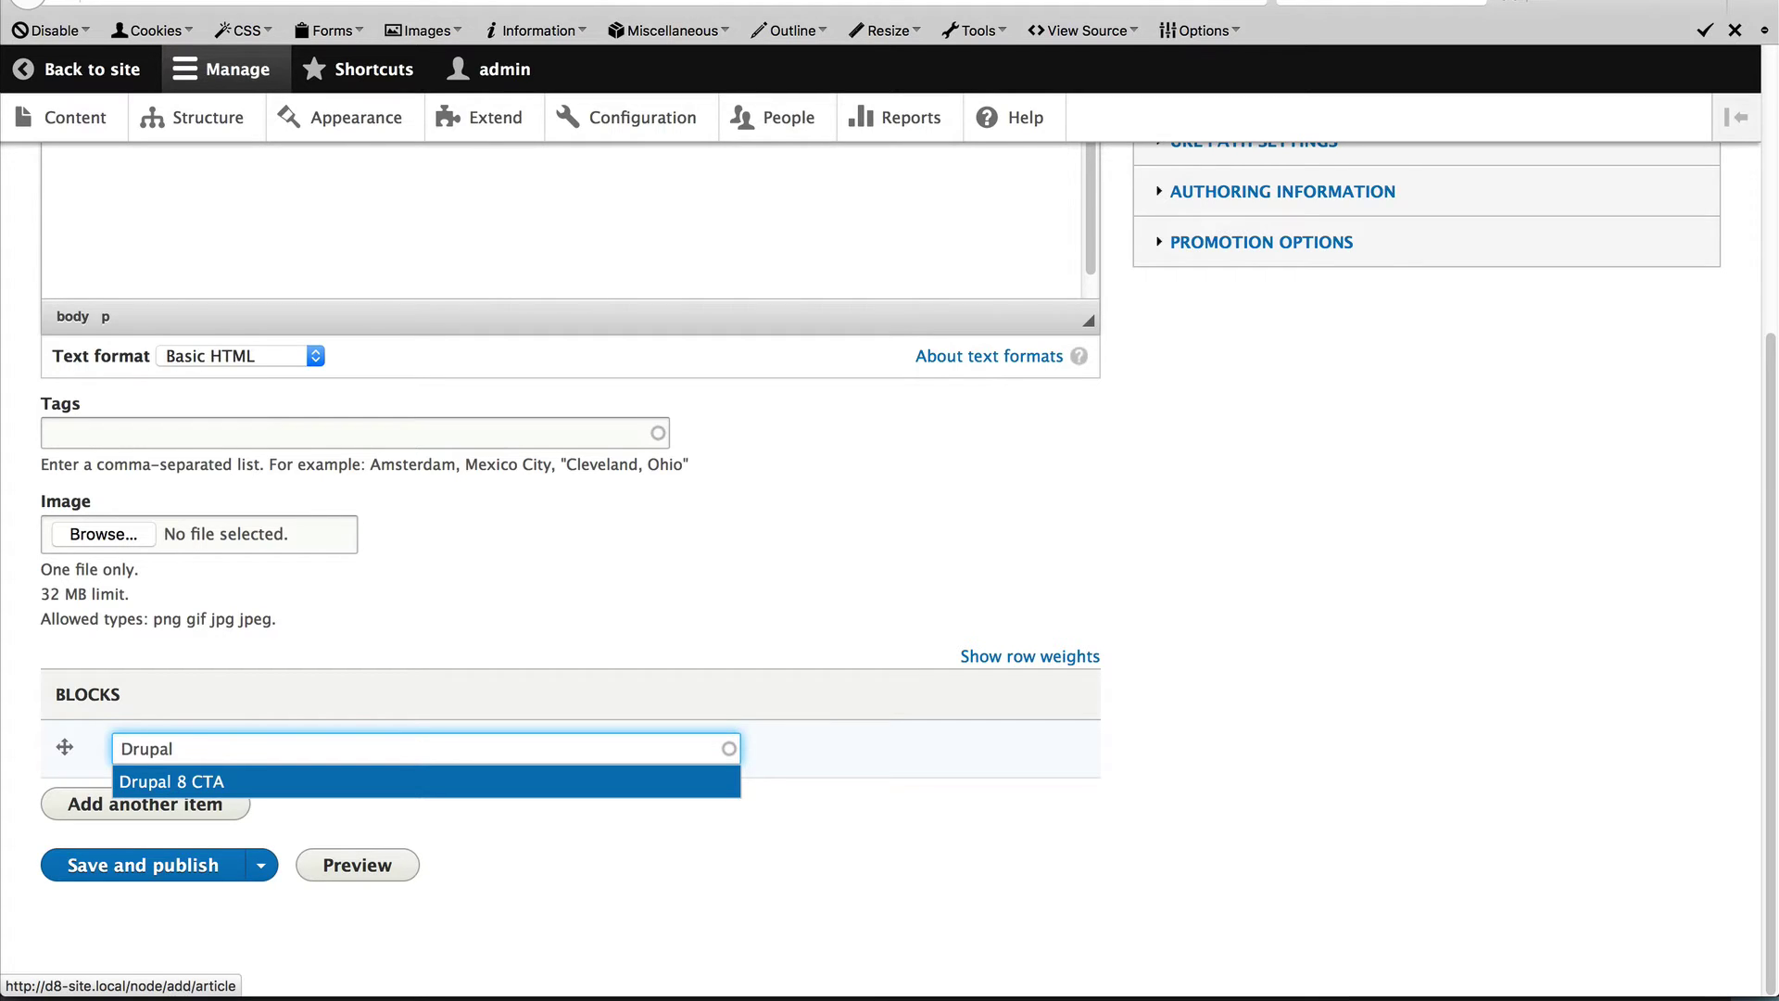
key("Return")
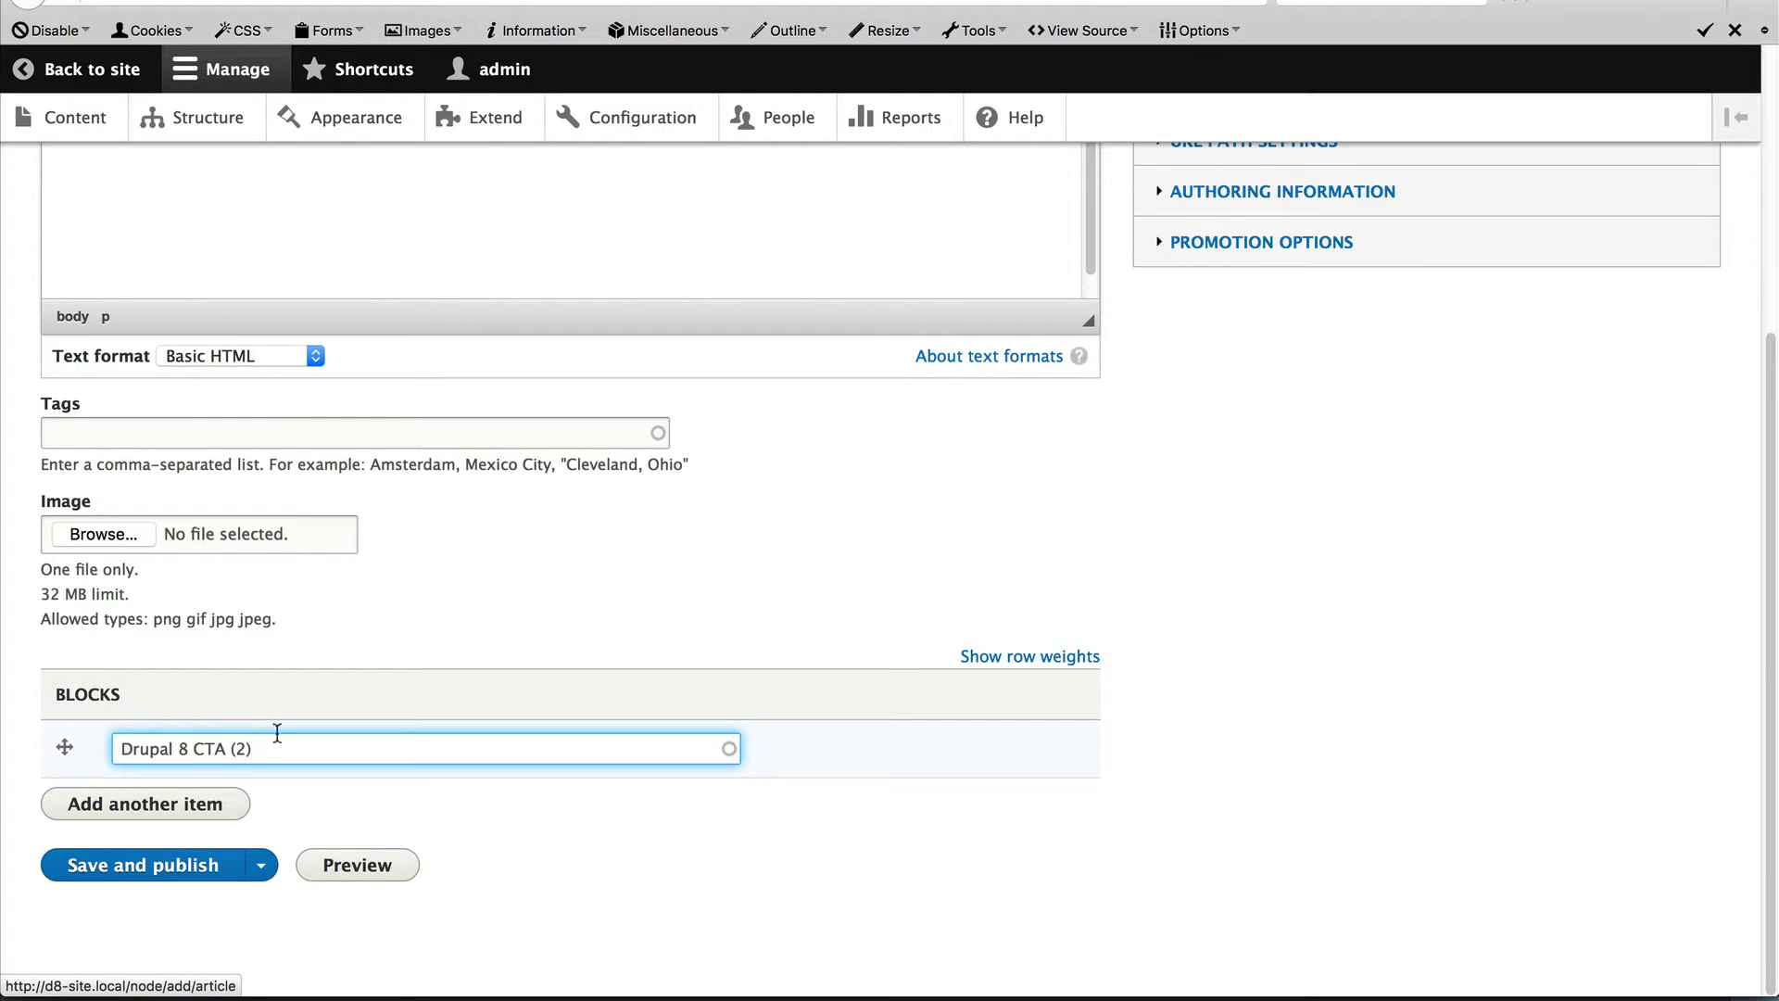
left_click(569, 802)
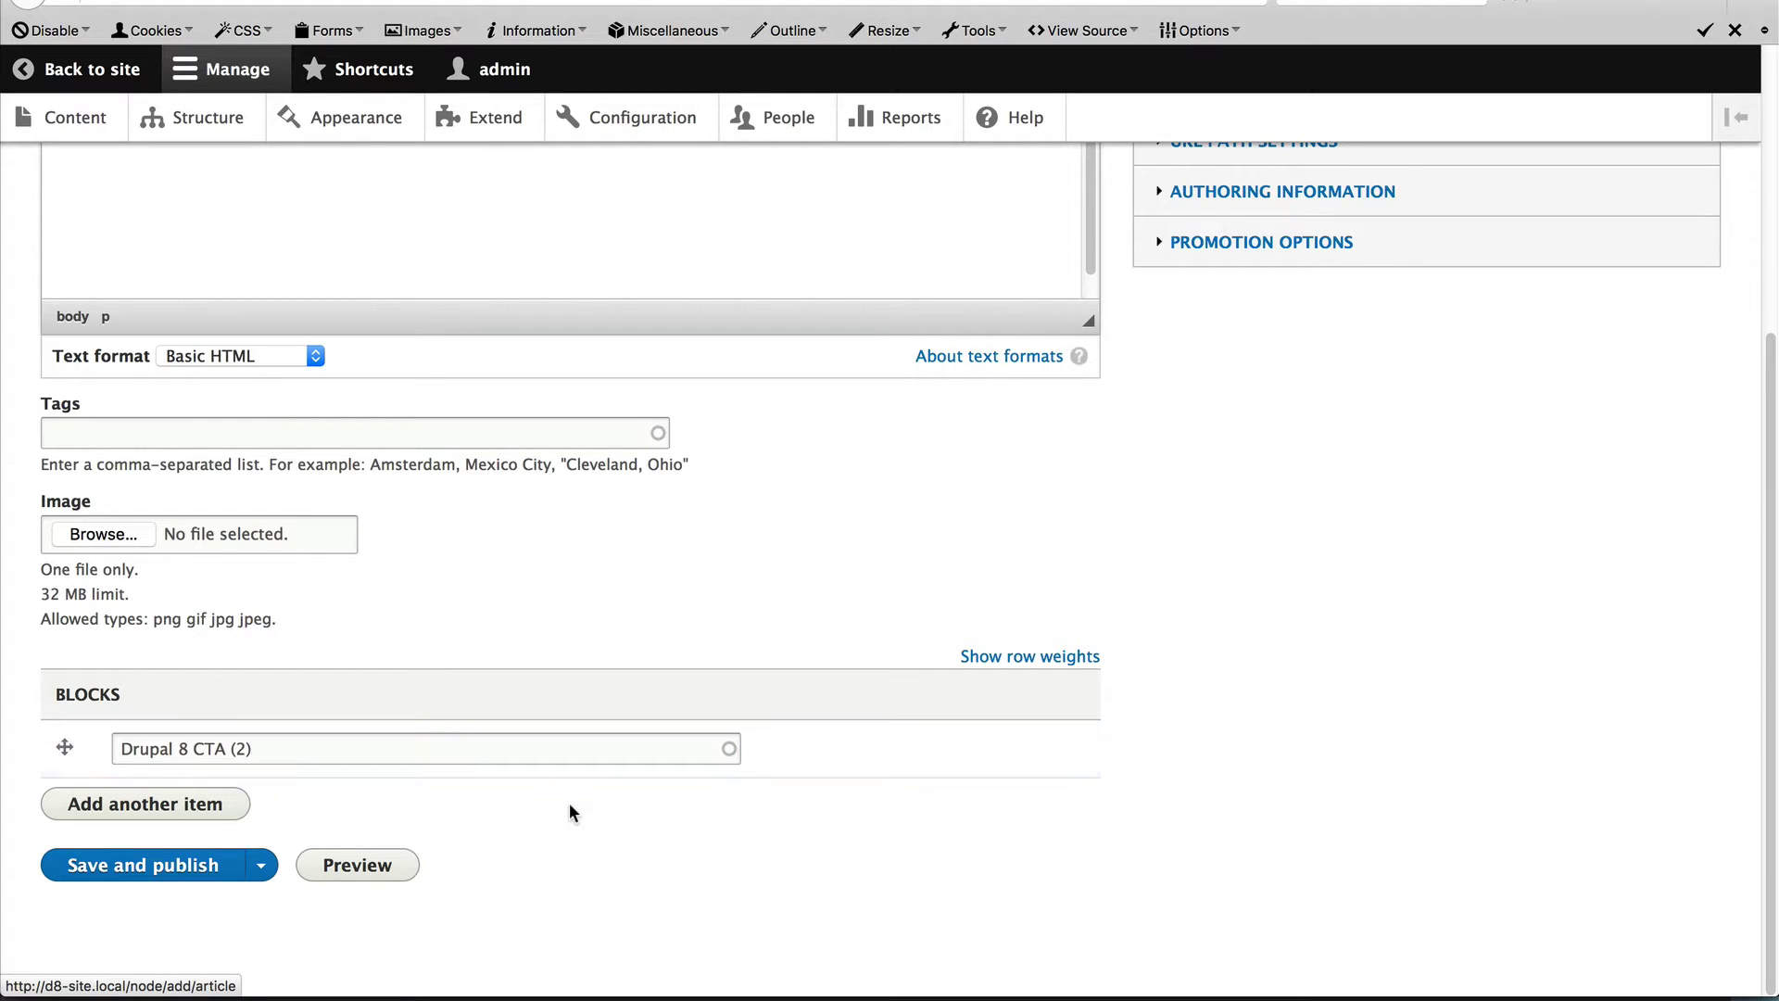
left_click(156, 863)
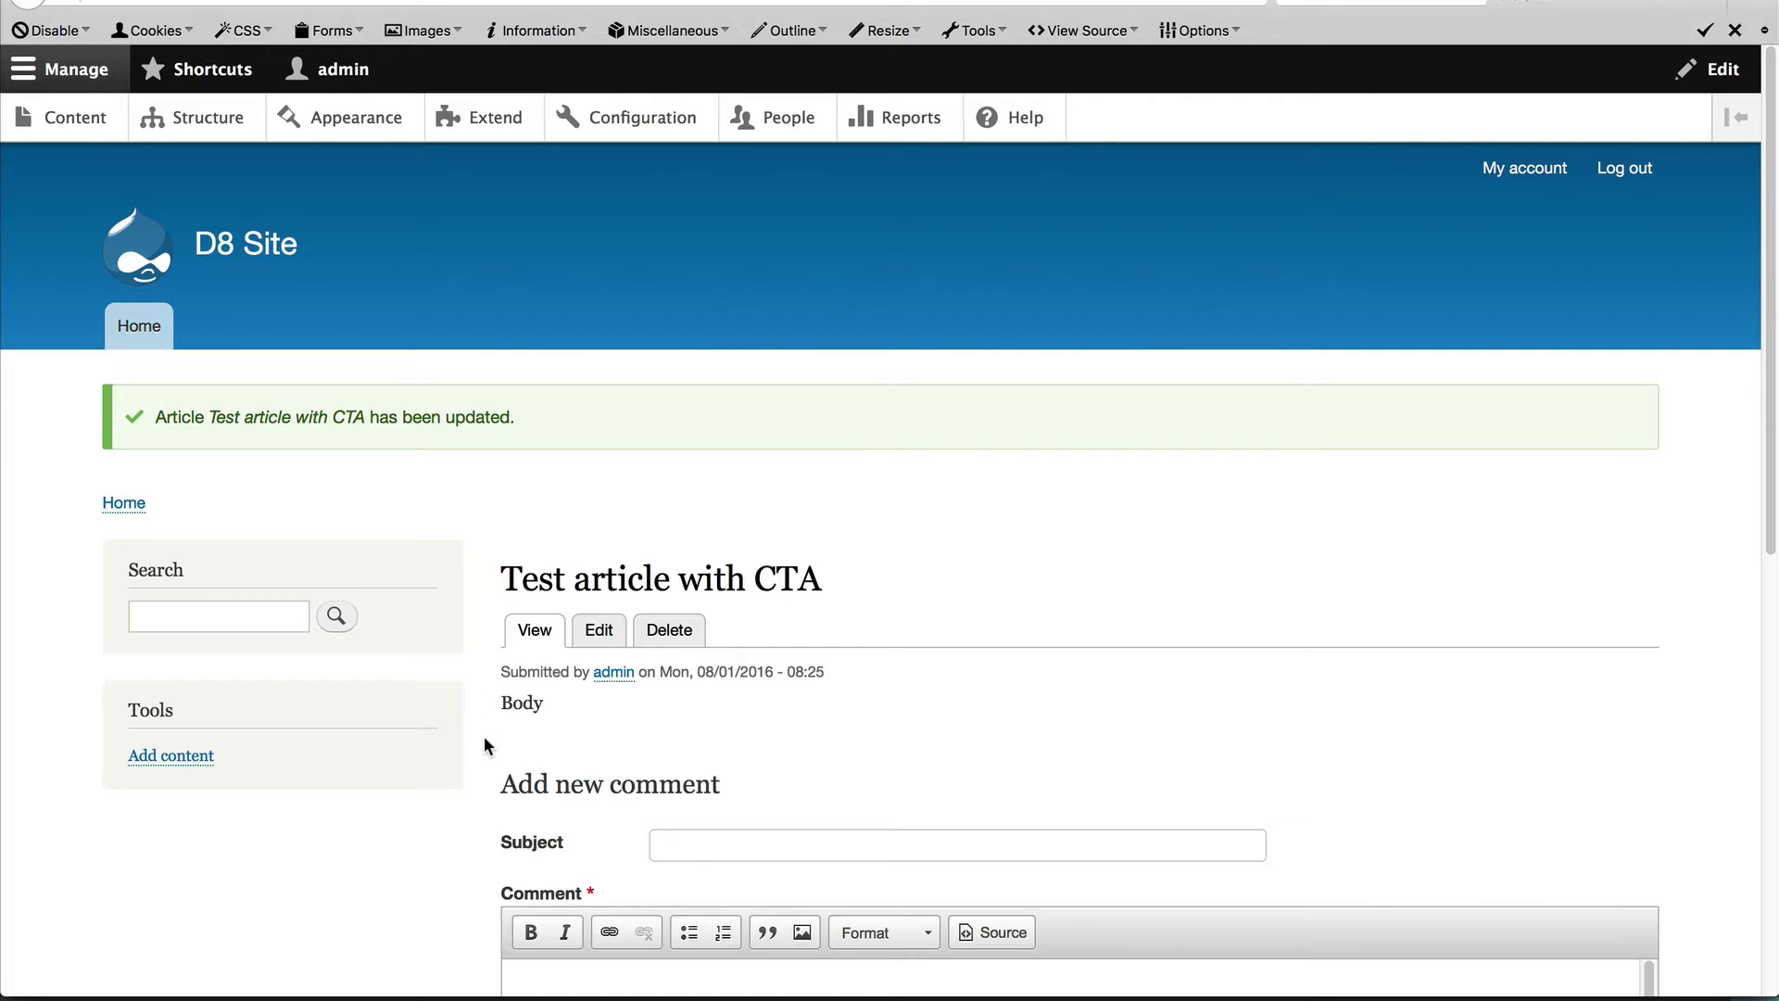
Step: Start a new view named 'CTA blocks' with the Create a block option enabled
left_click(206, 117)
scroll(426, 780, "down", 1)
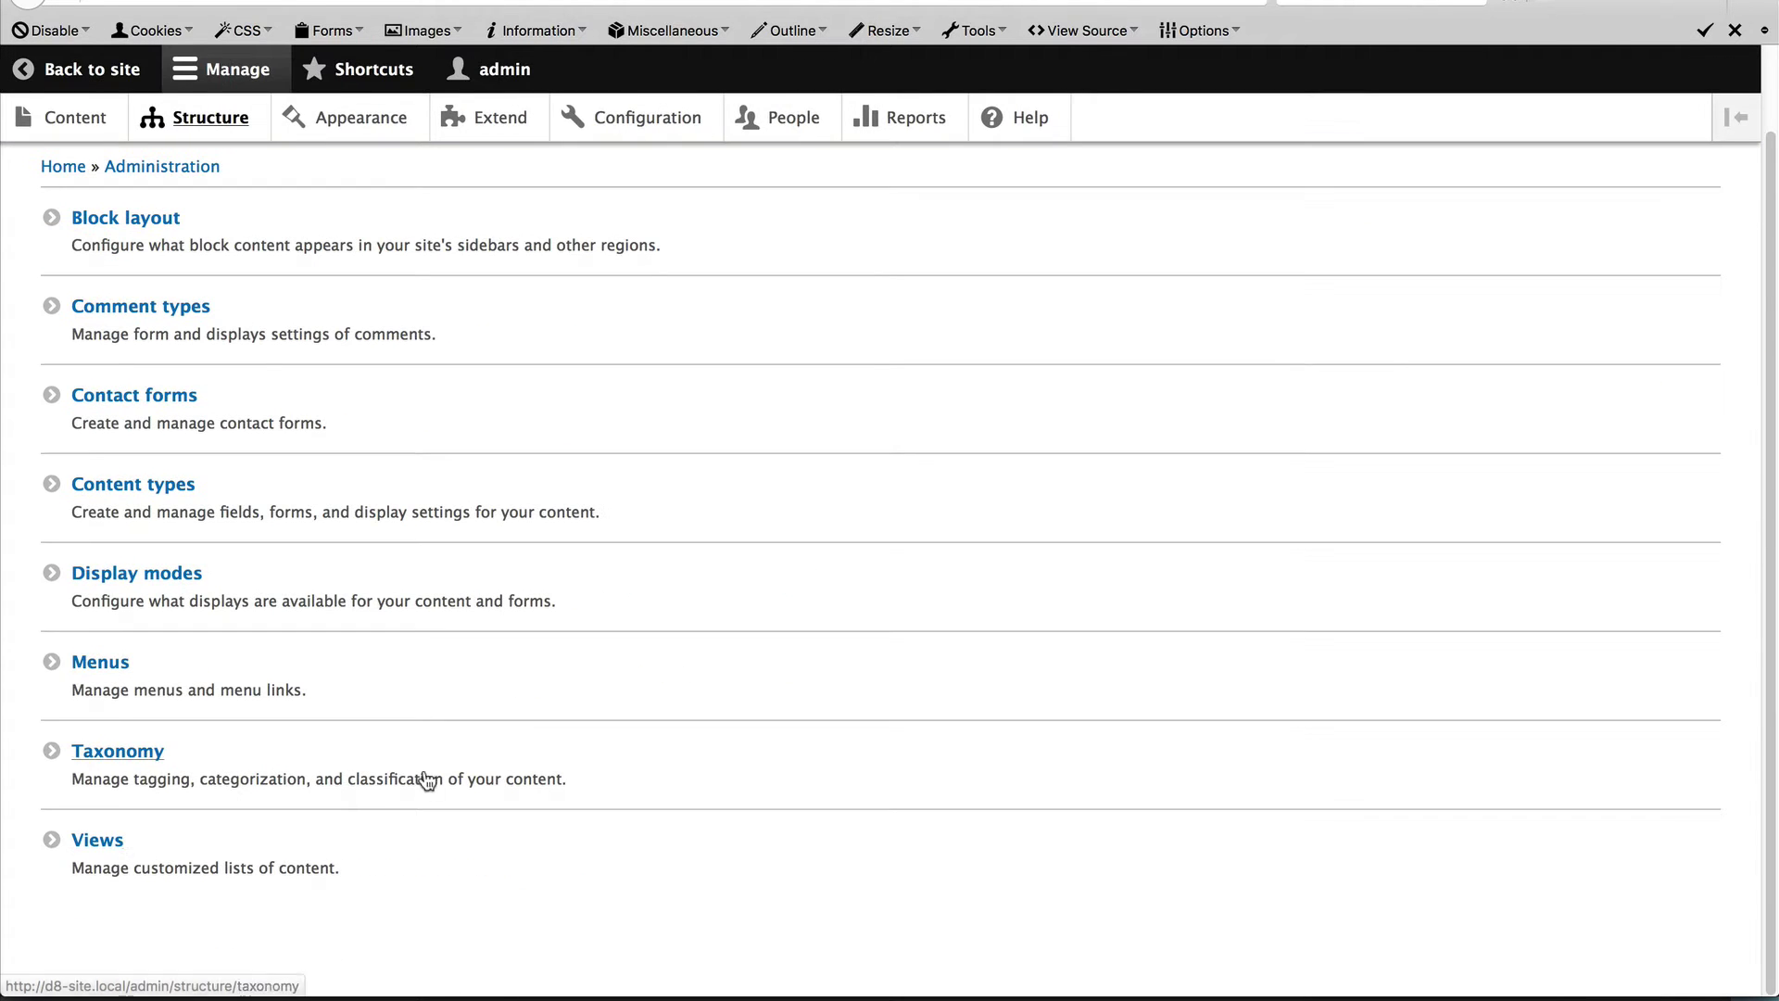
left_click(119, 846)
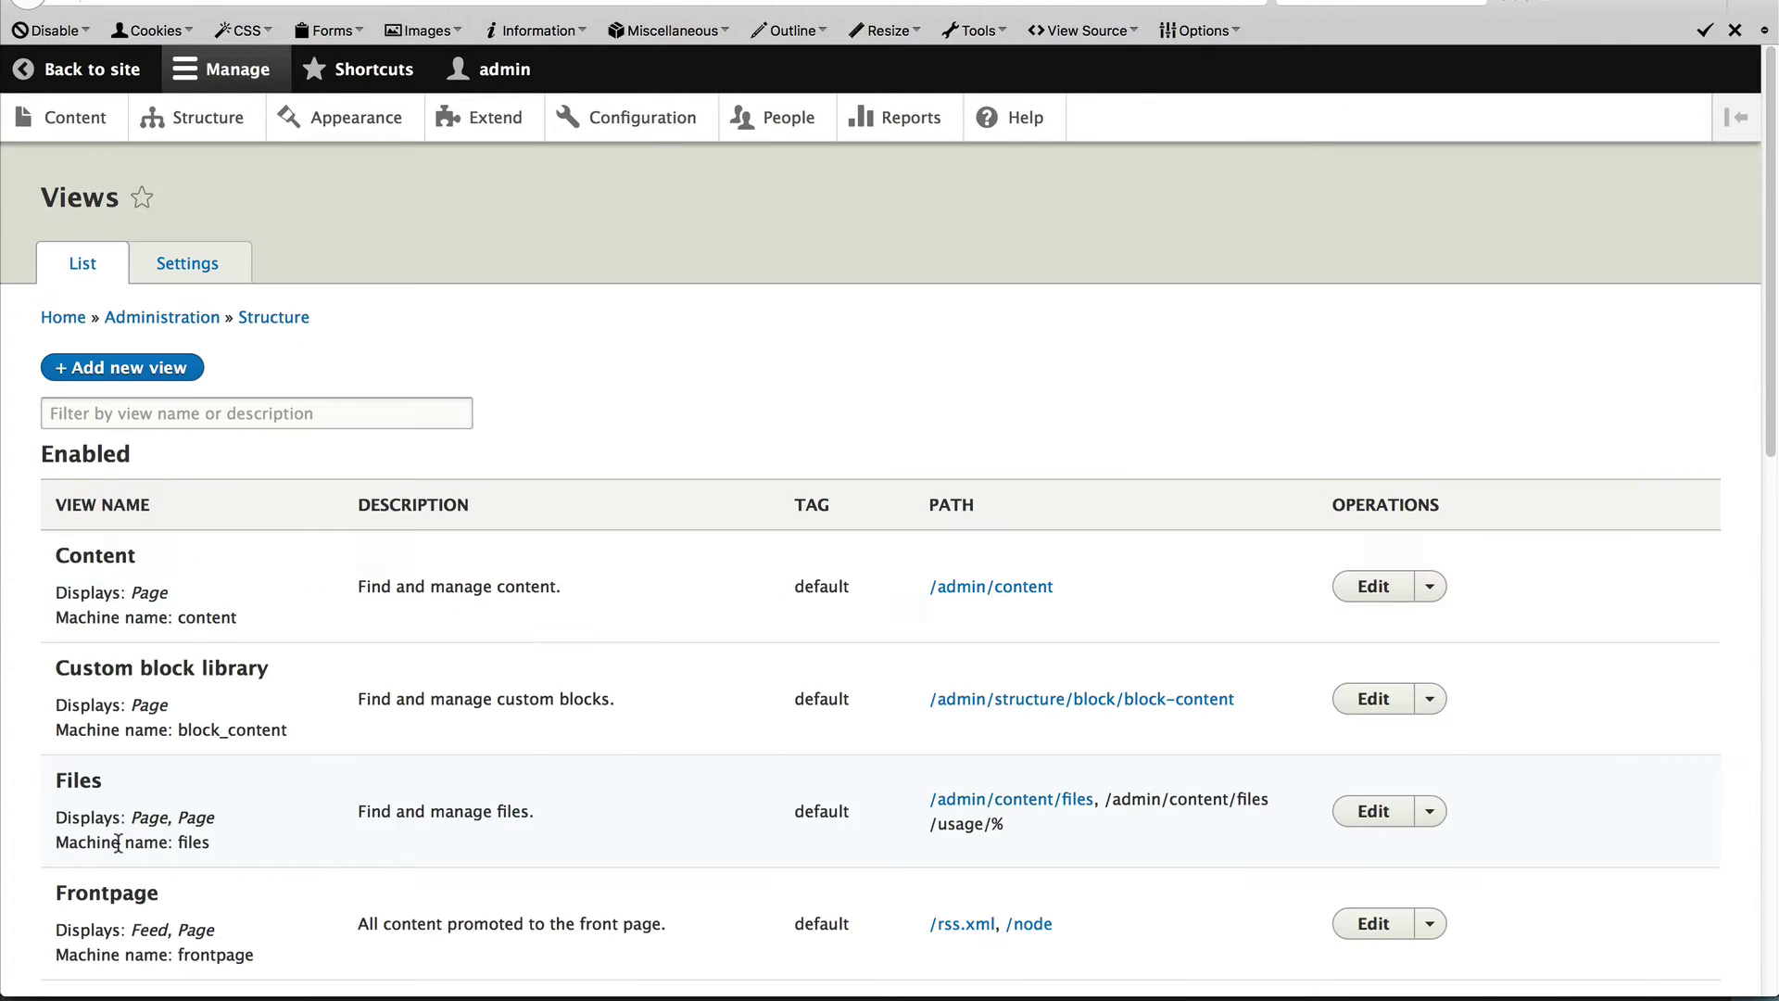
left_click(148, 369)
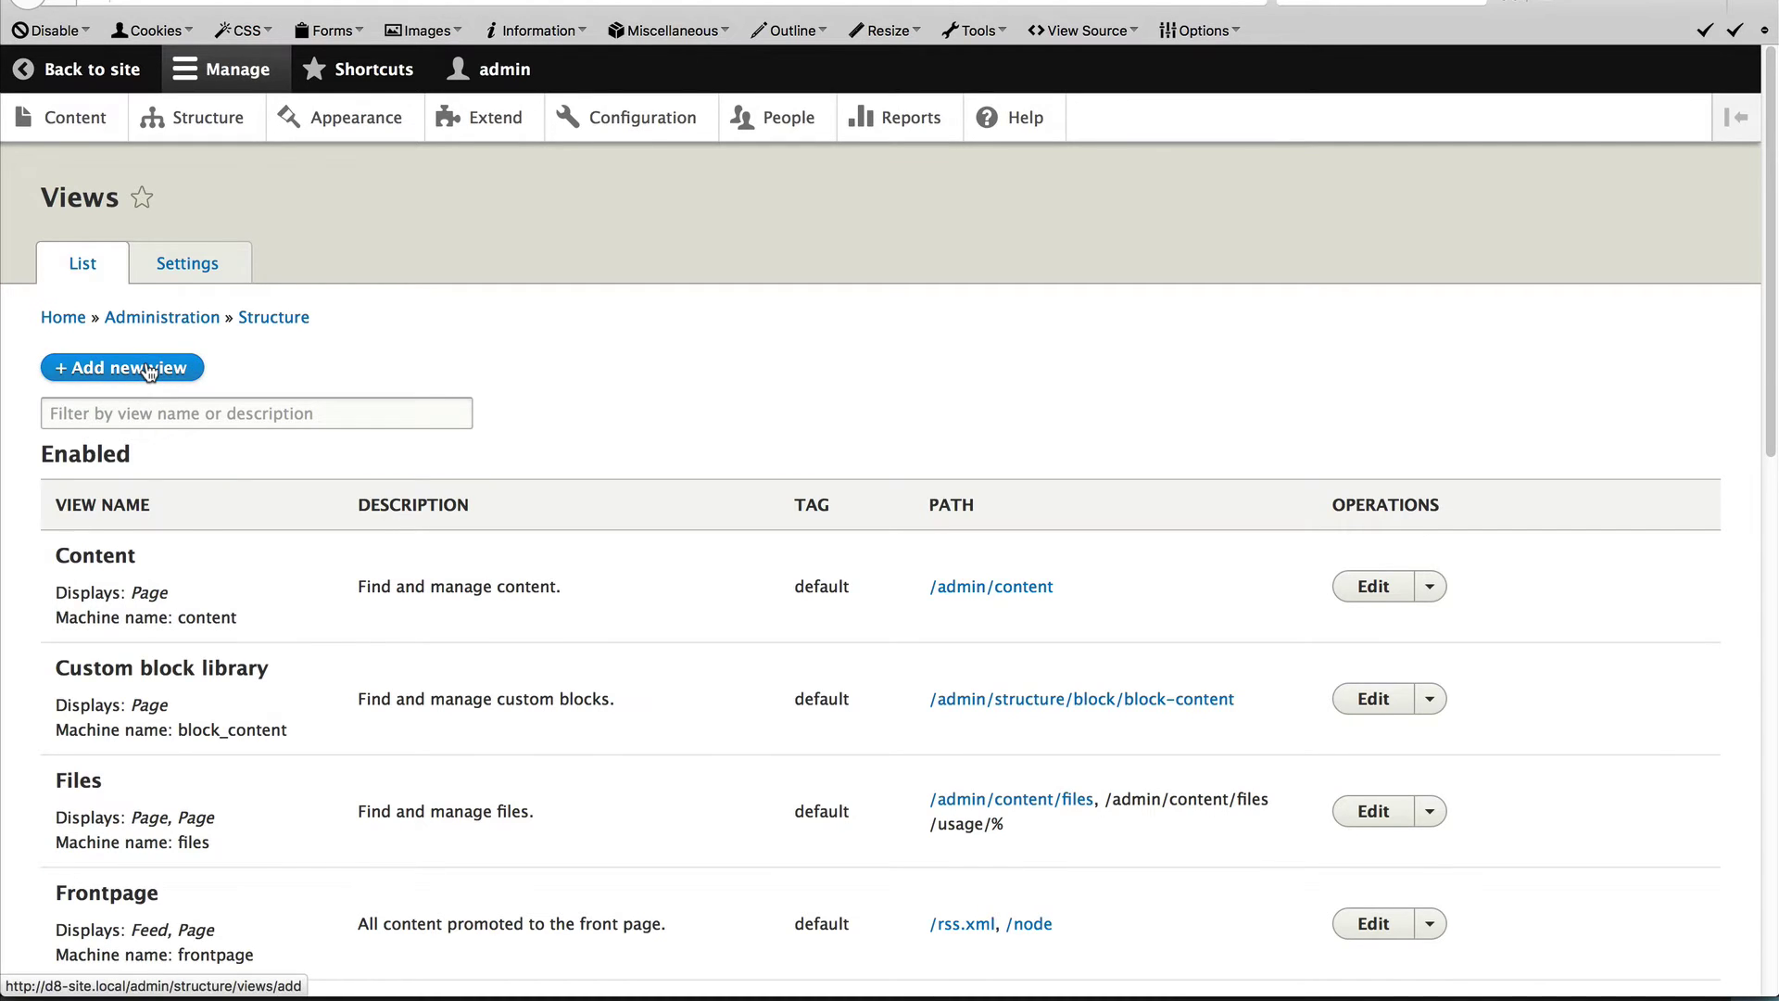
type("C")
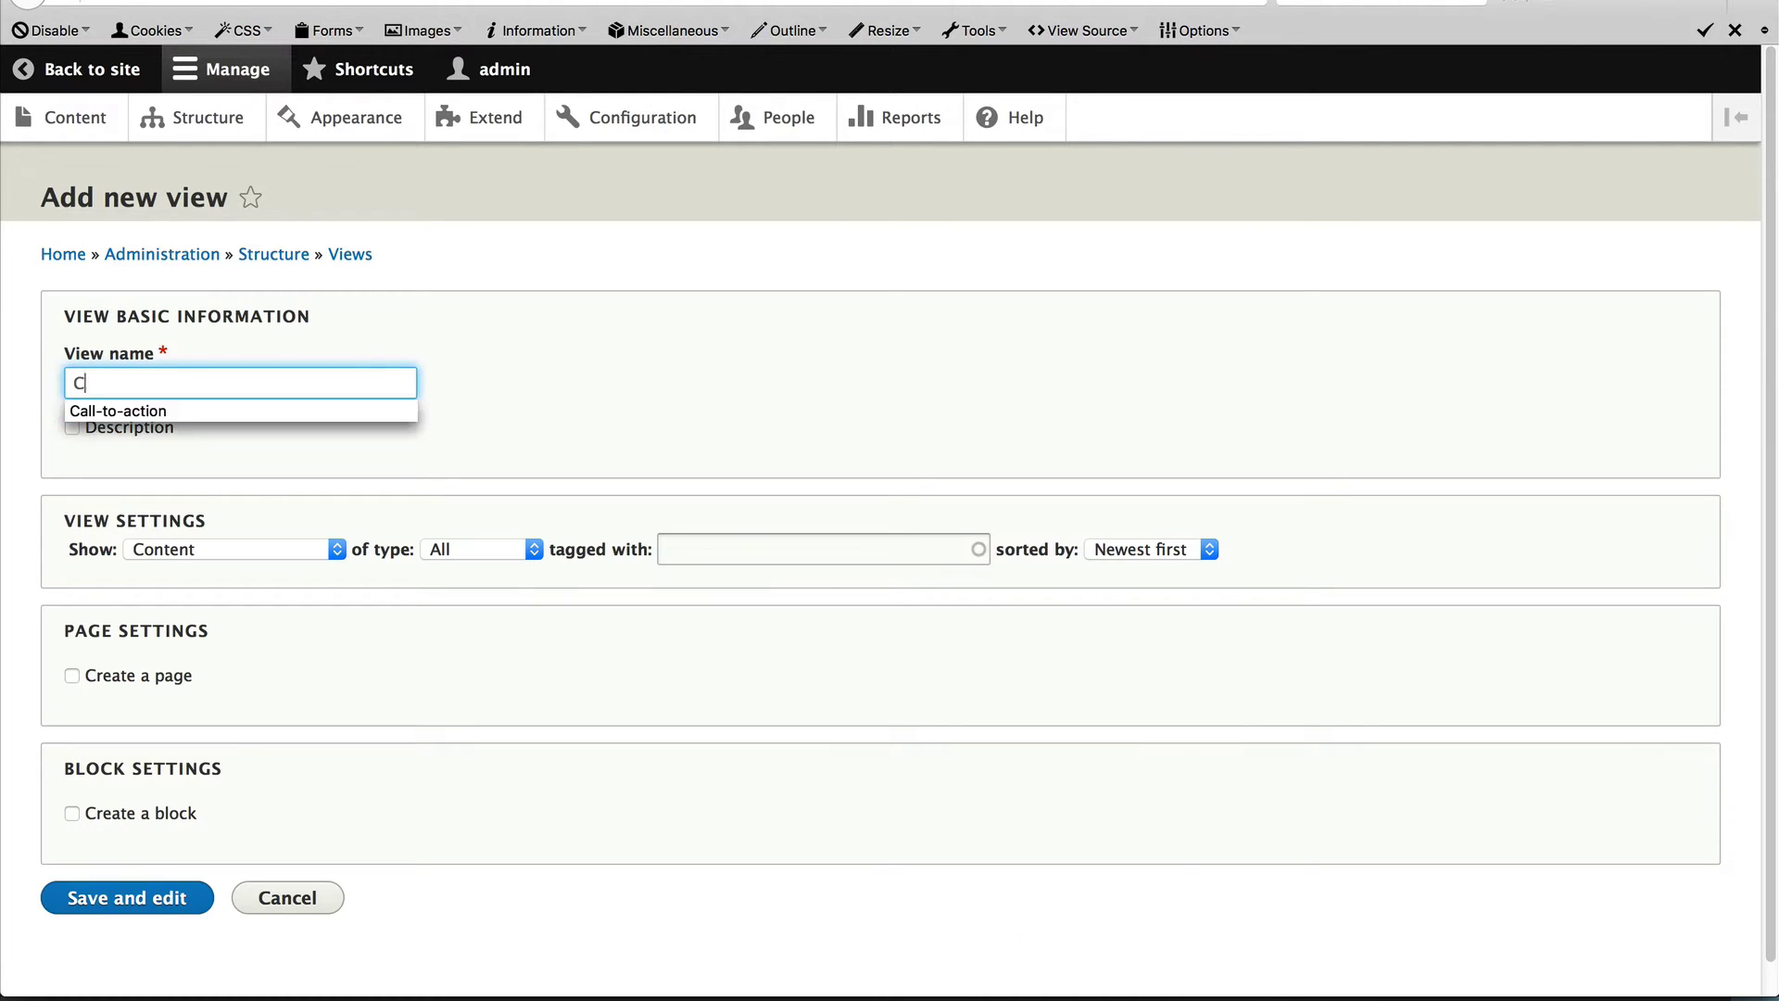
type("TA blocks")
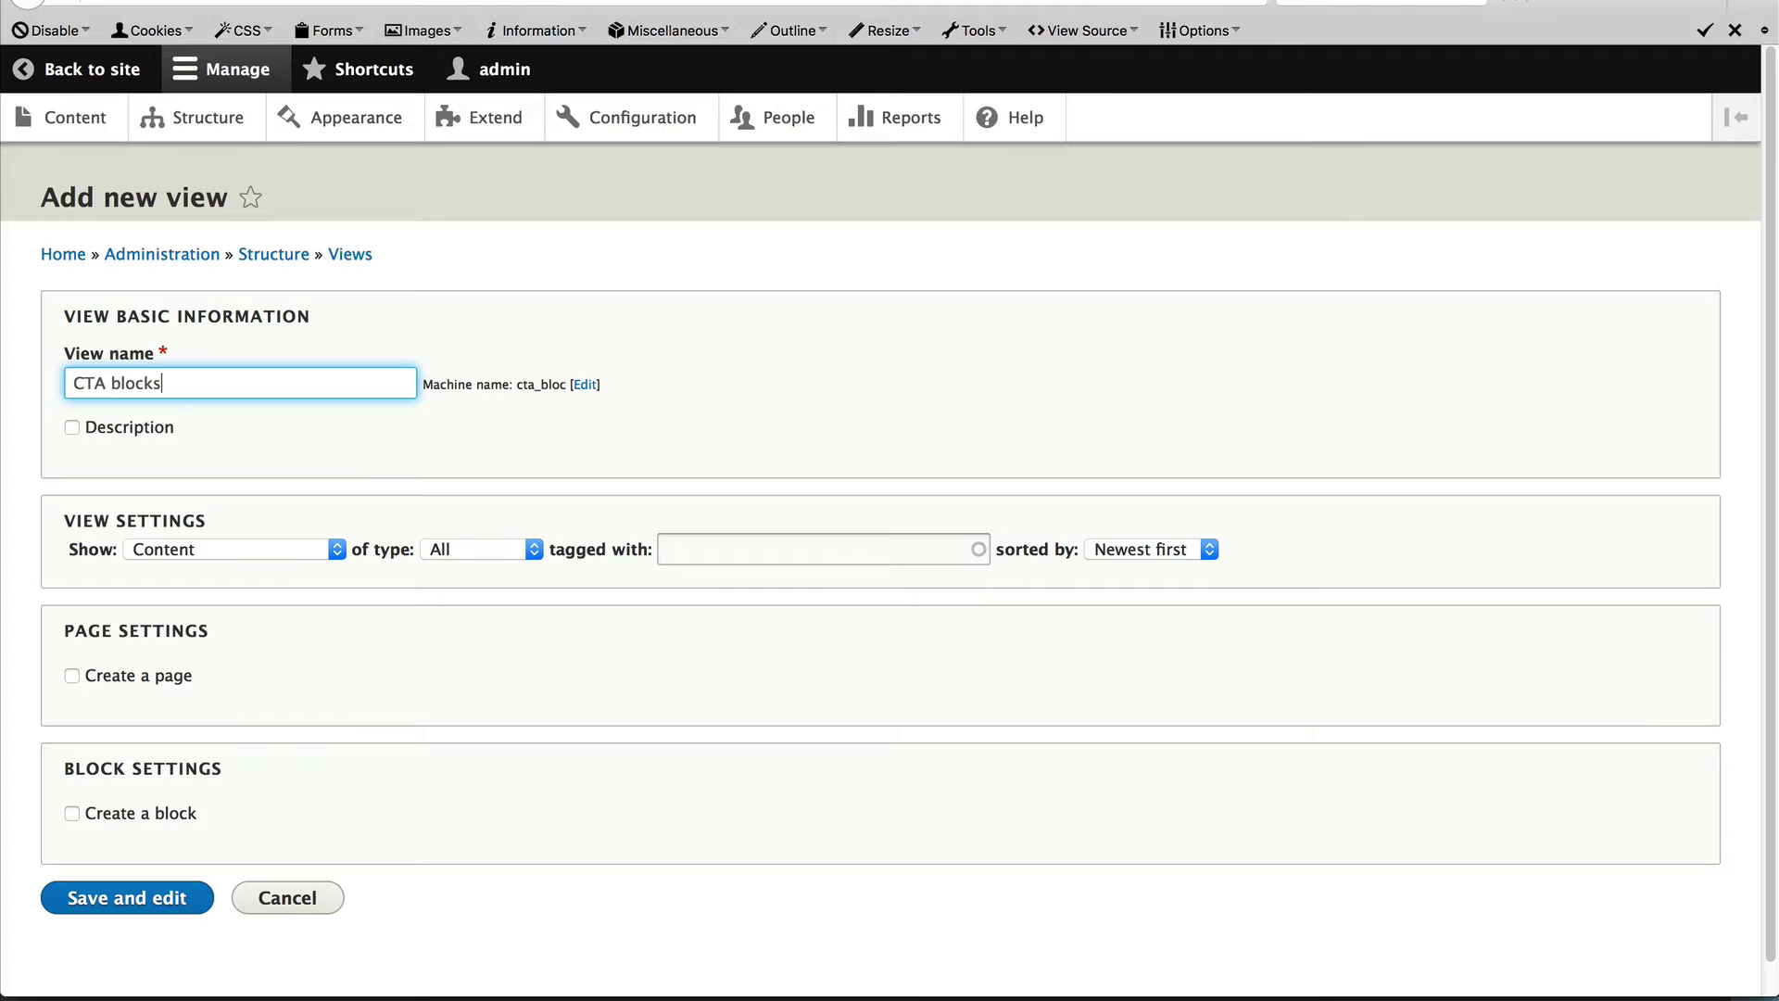
left_click(100, 820)
scroll(120, 816, "down", 4)
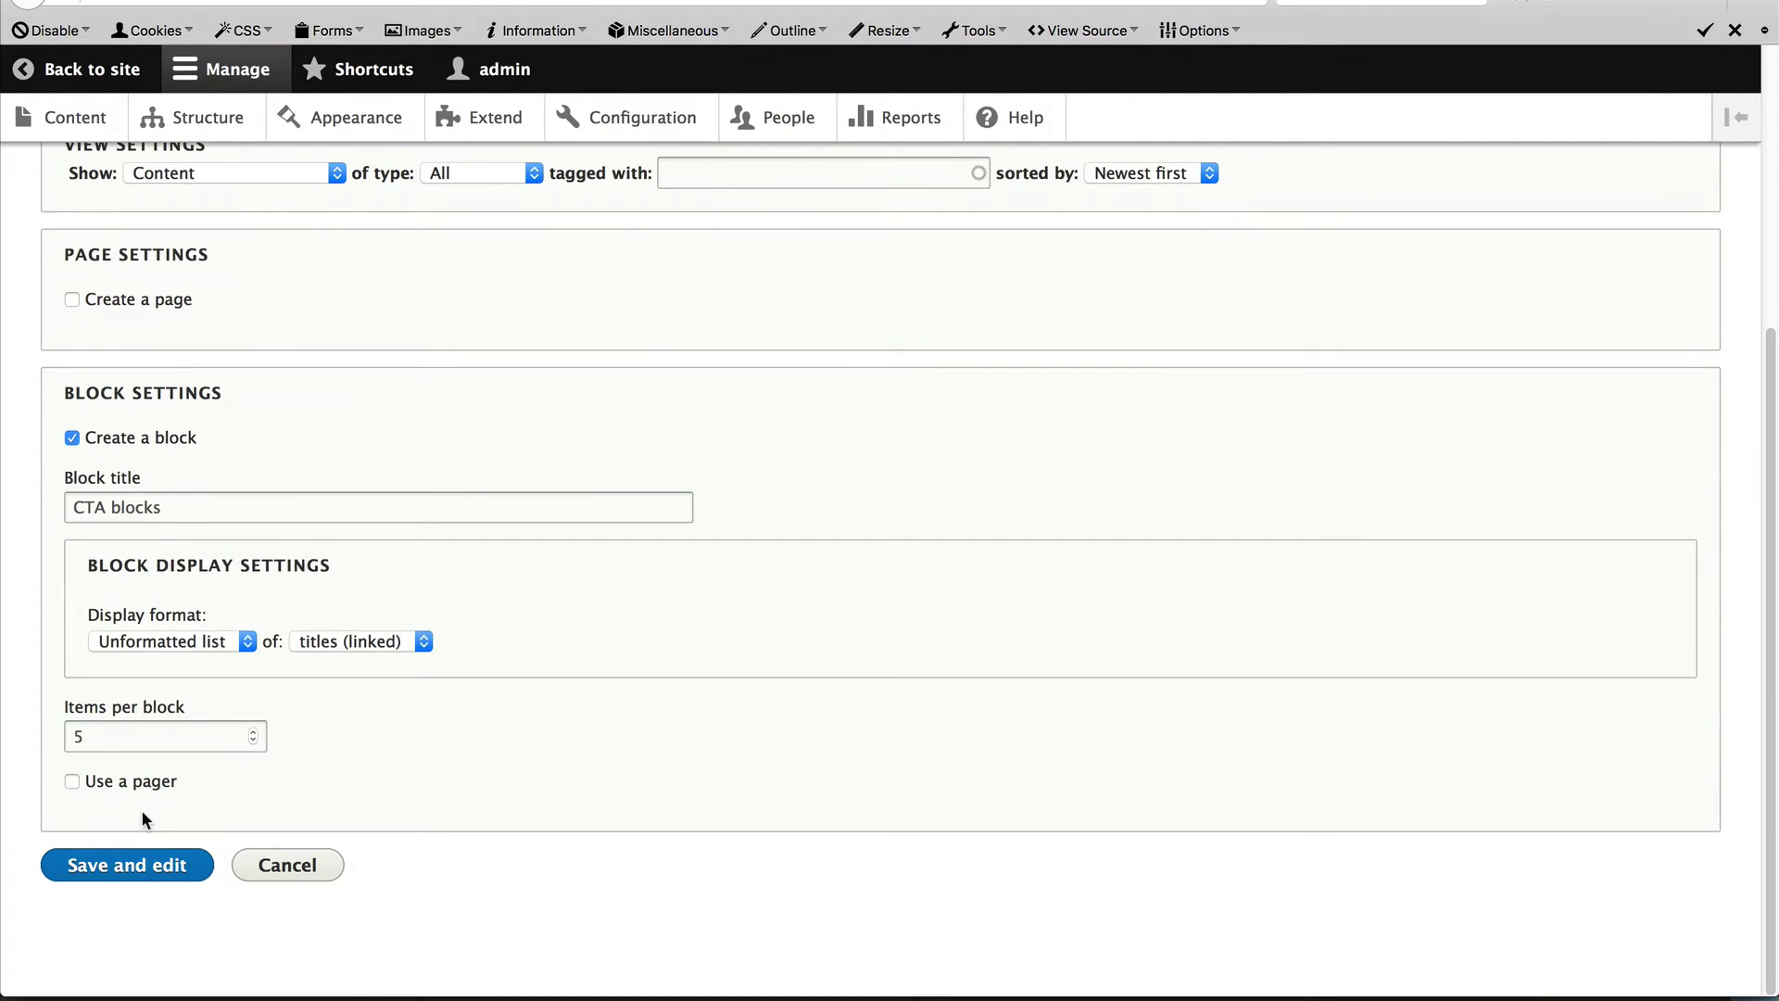
Step: Save the CTA blocks view and expand its Advanced settings
left_click(90, 875)
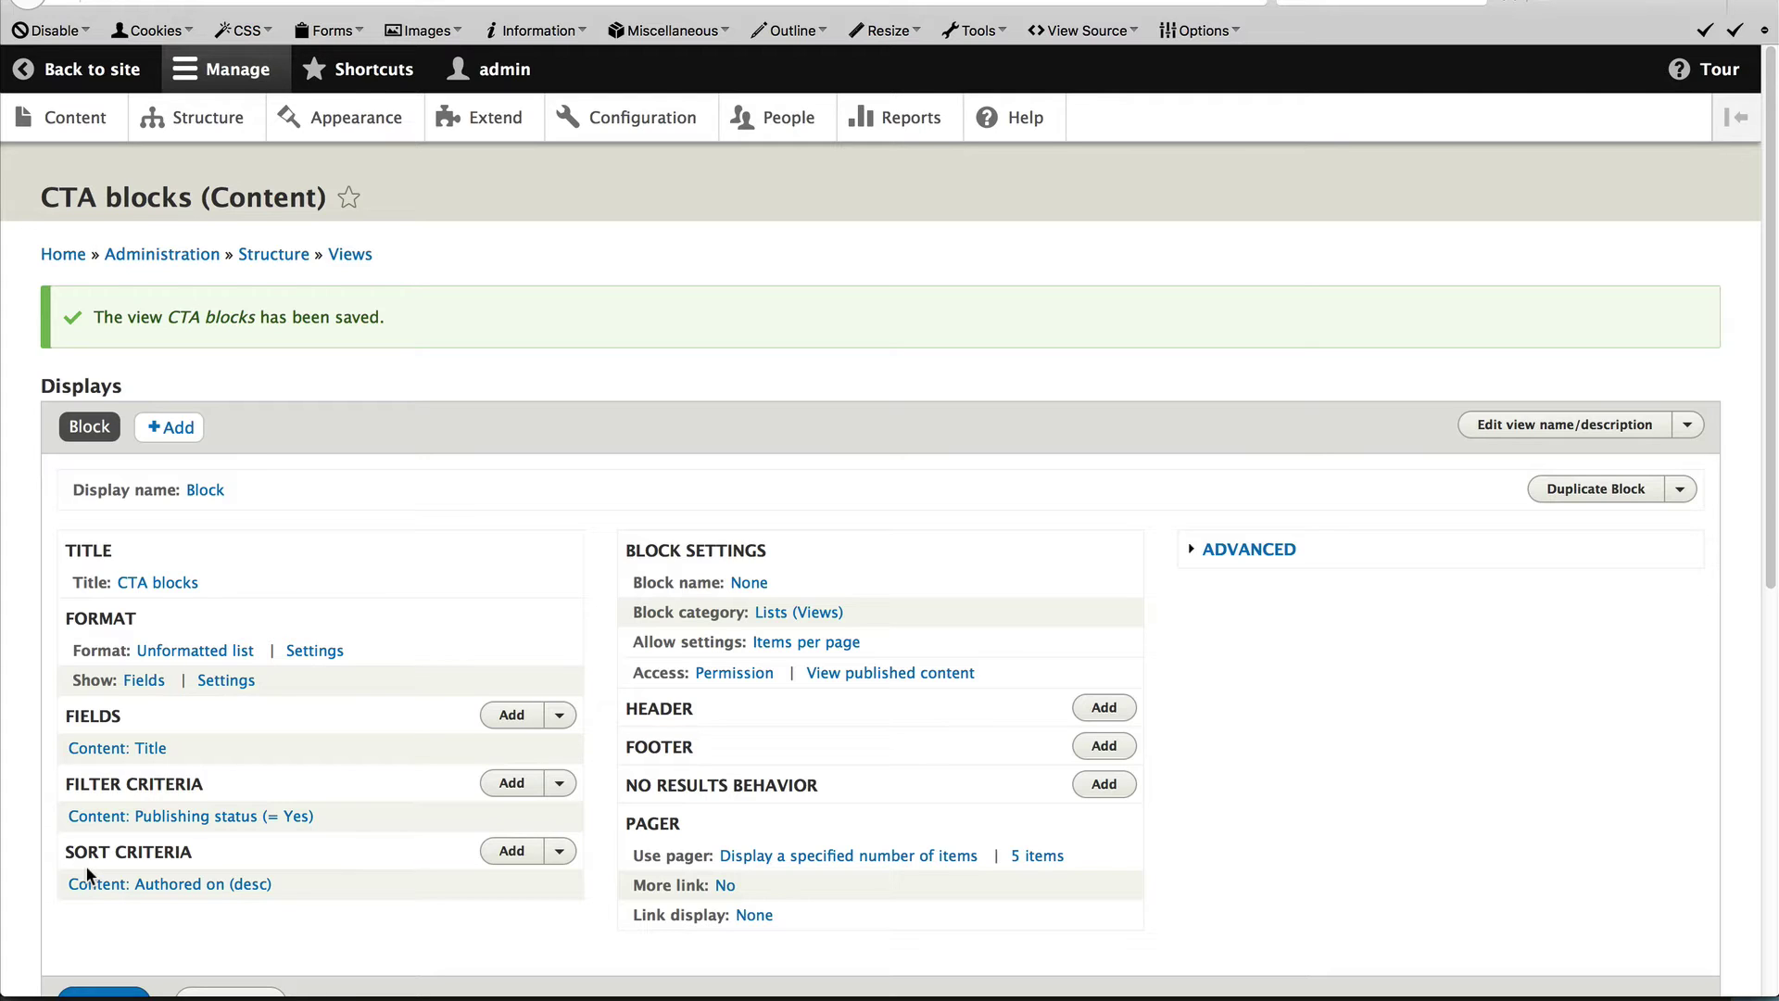
left_click(1279, 550)
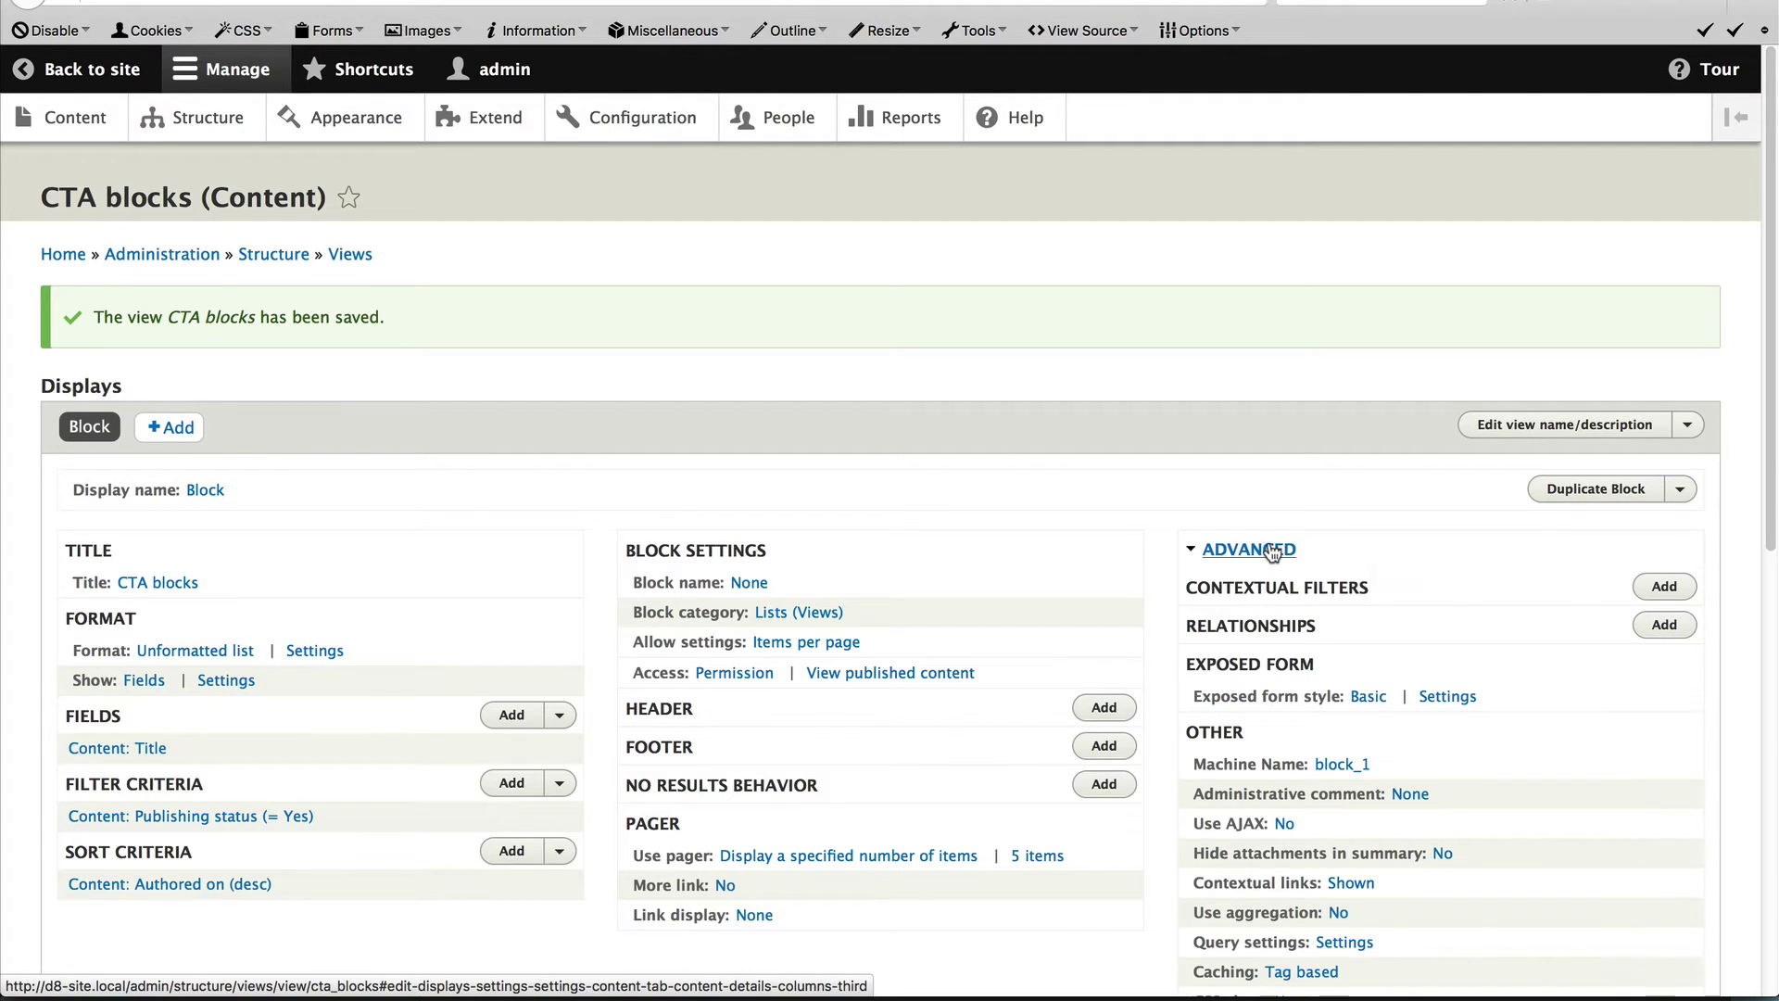
Step: Add an ID contextual filter whose default value is 'Content ID from URL'
left_click(1667, 588)
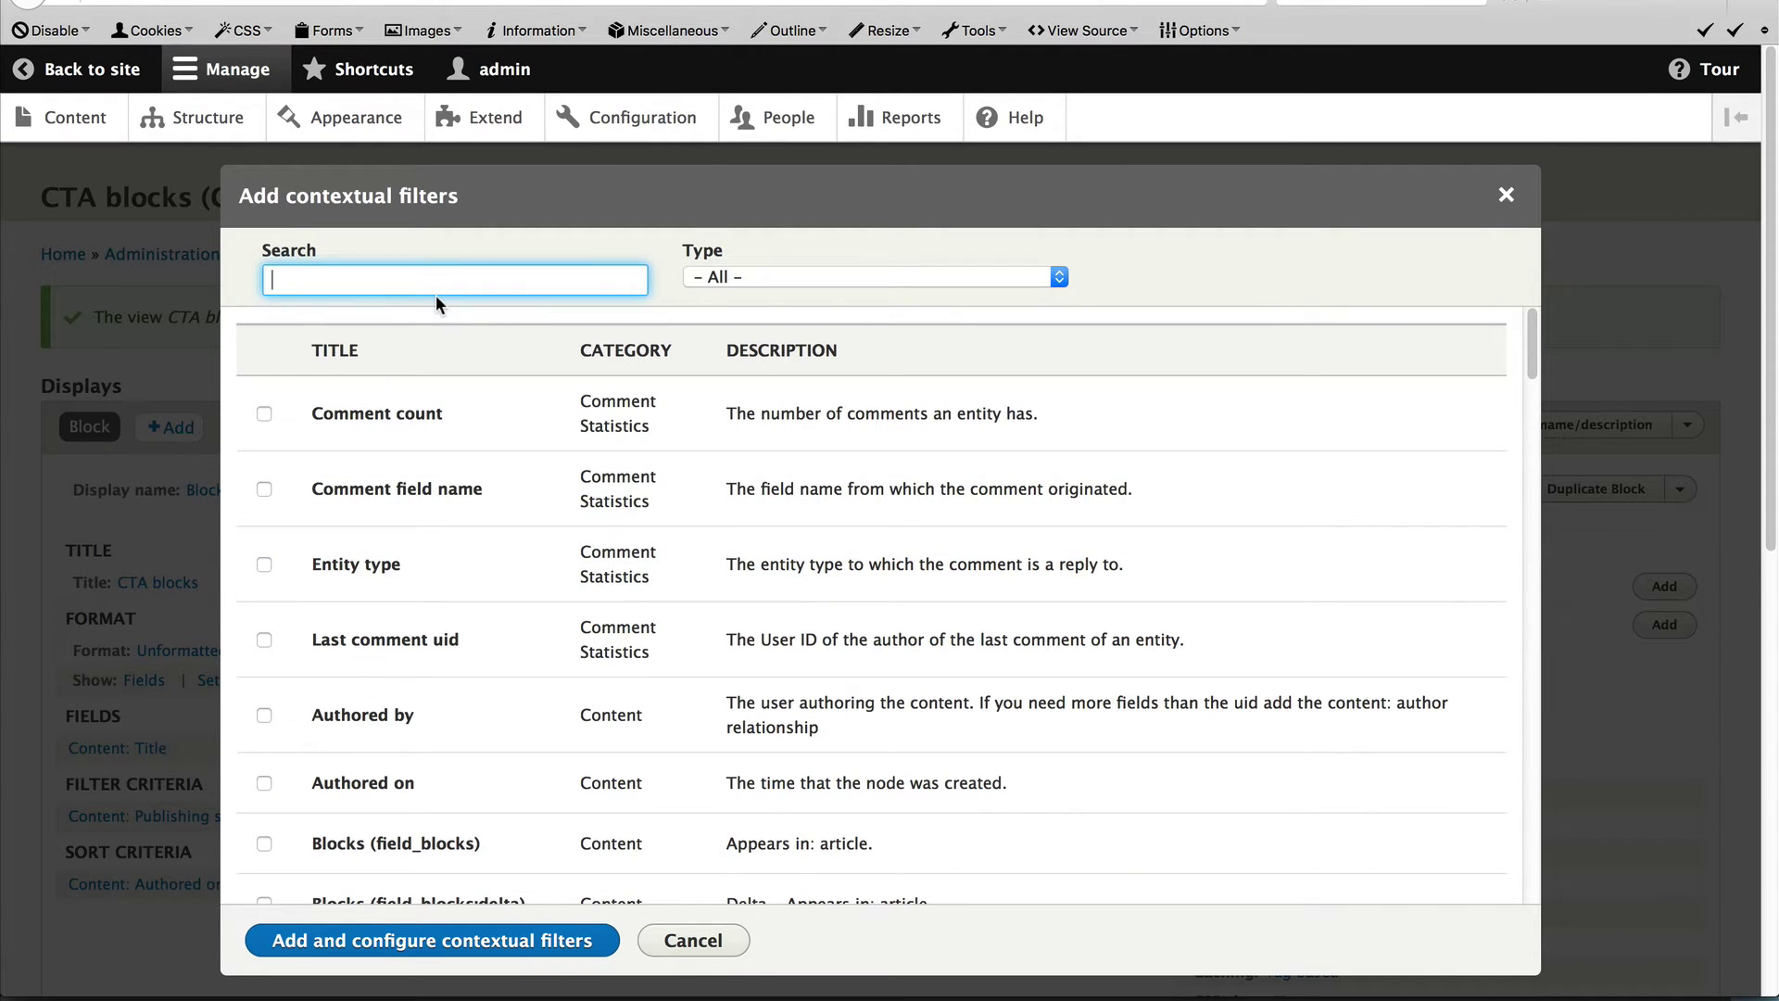
type("ID")
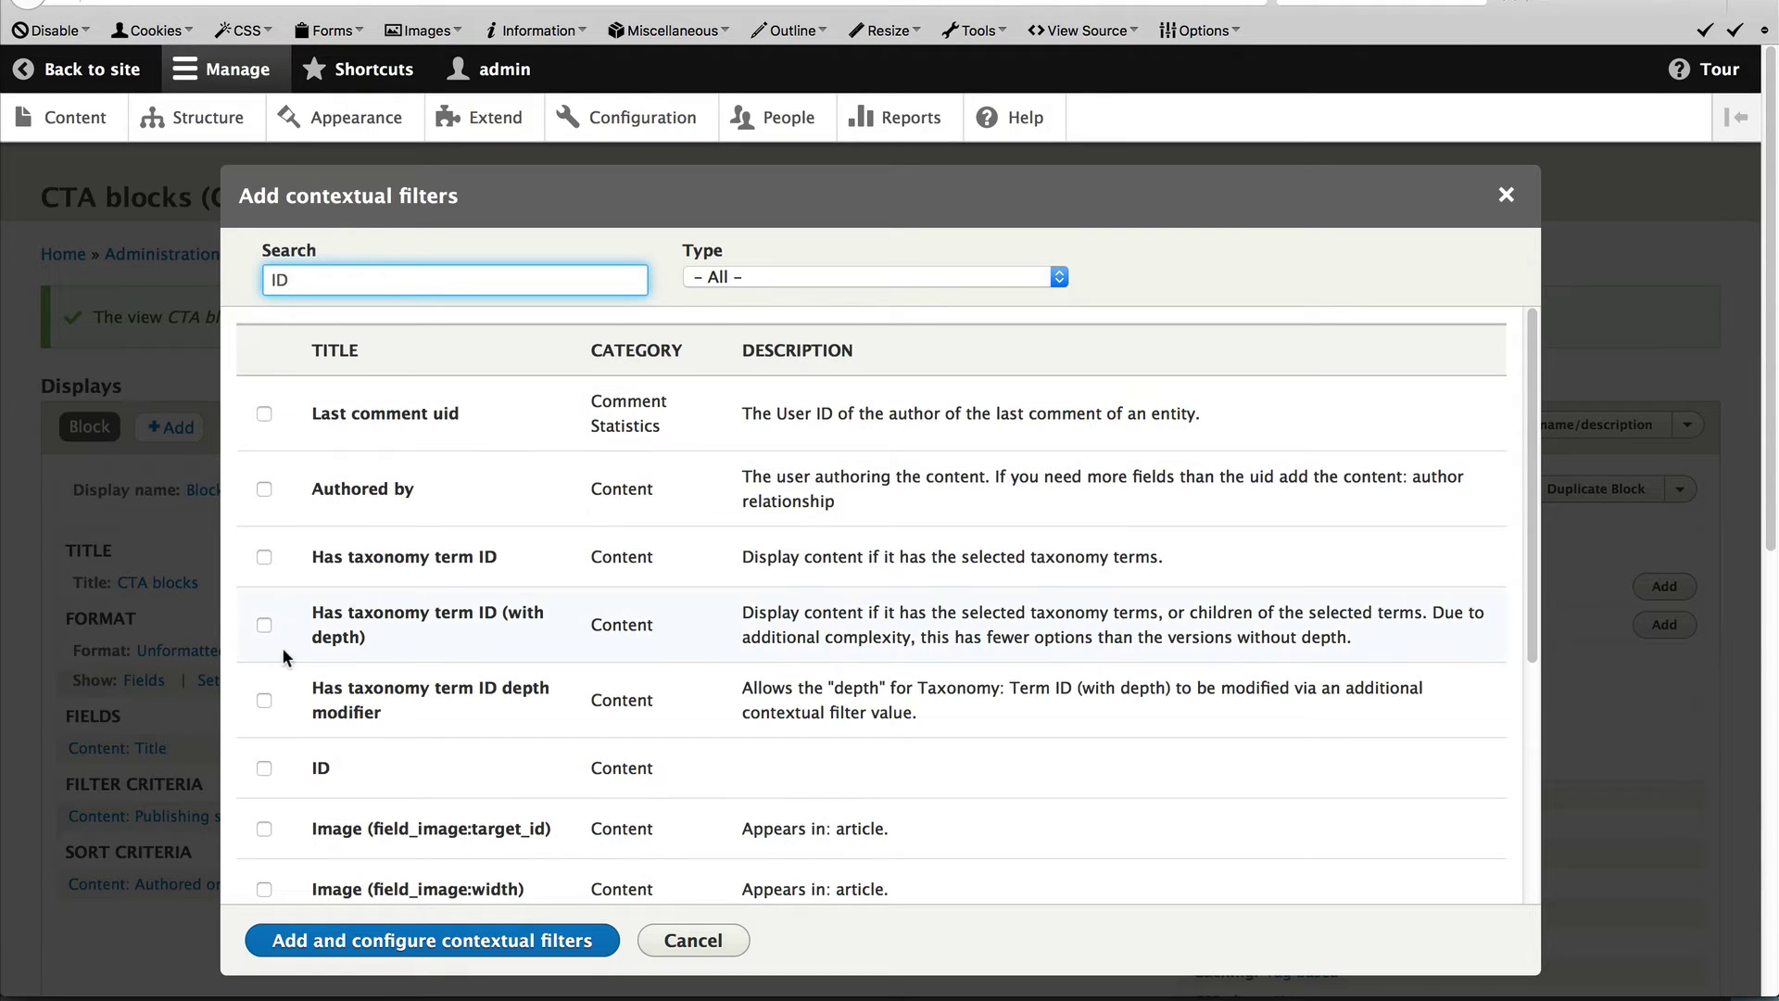
left_click(264, 768)
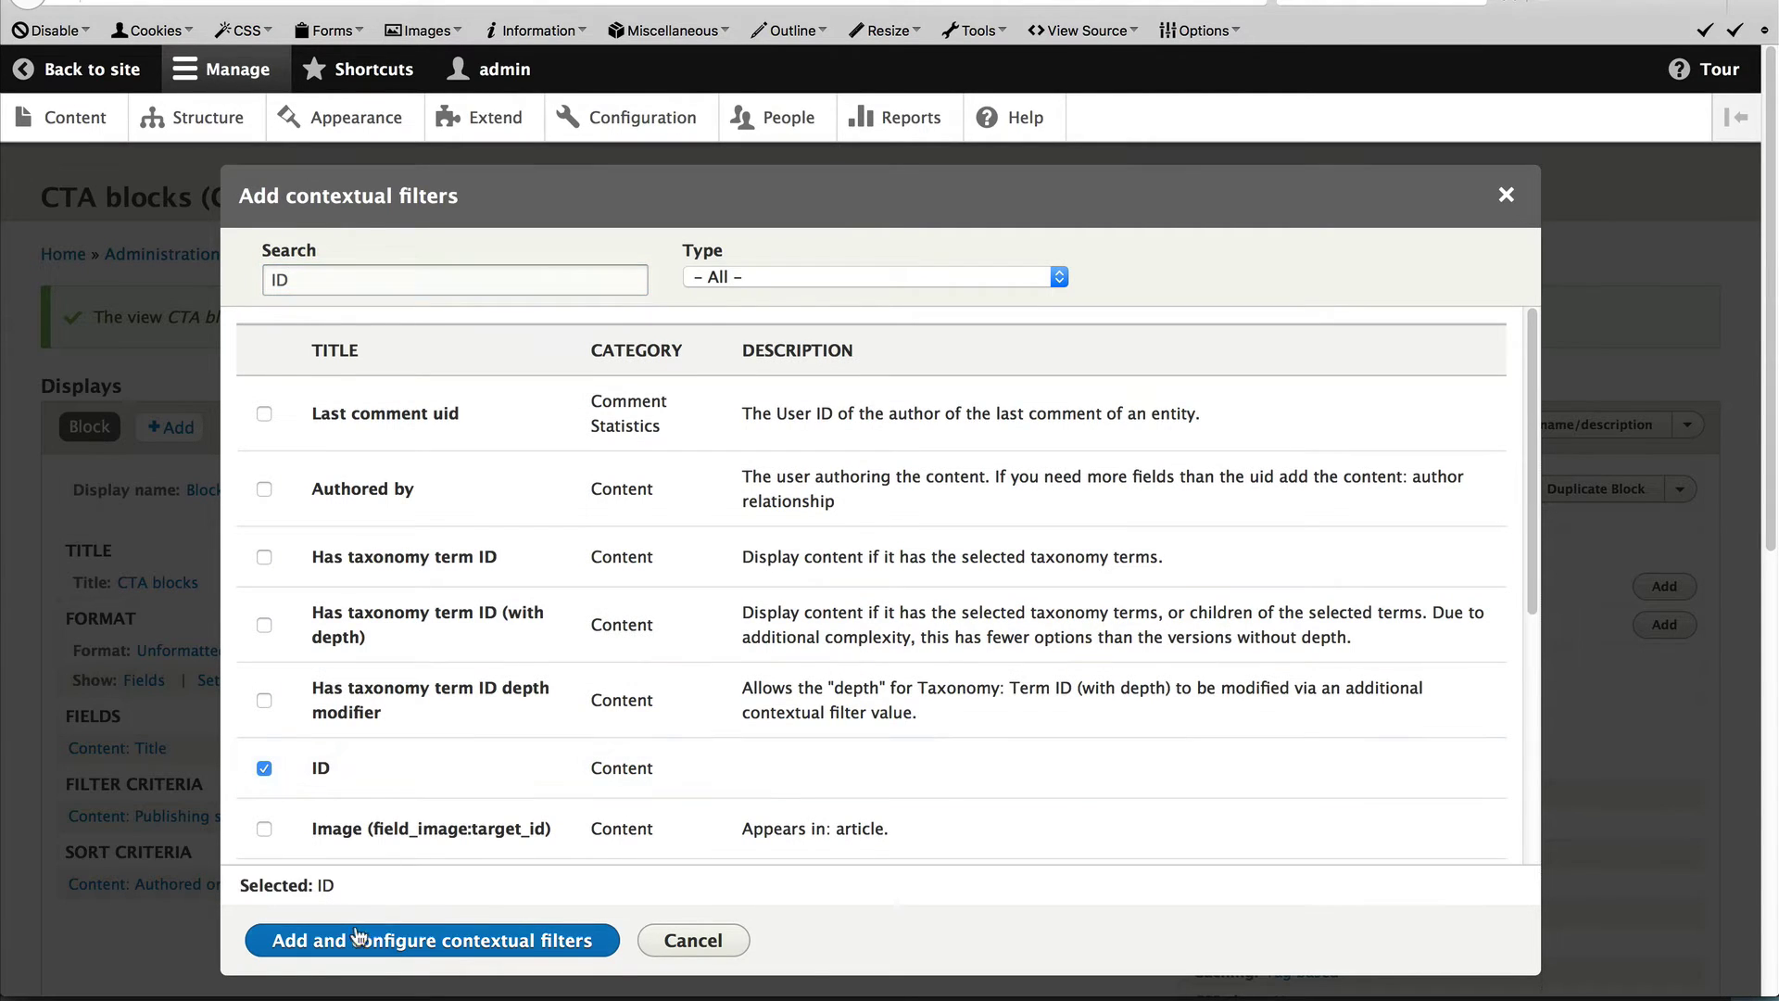
left_click(366, 939)
left_click(355, 412)
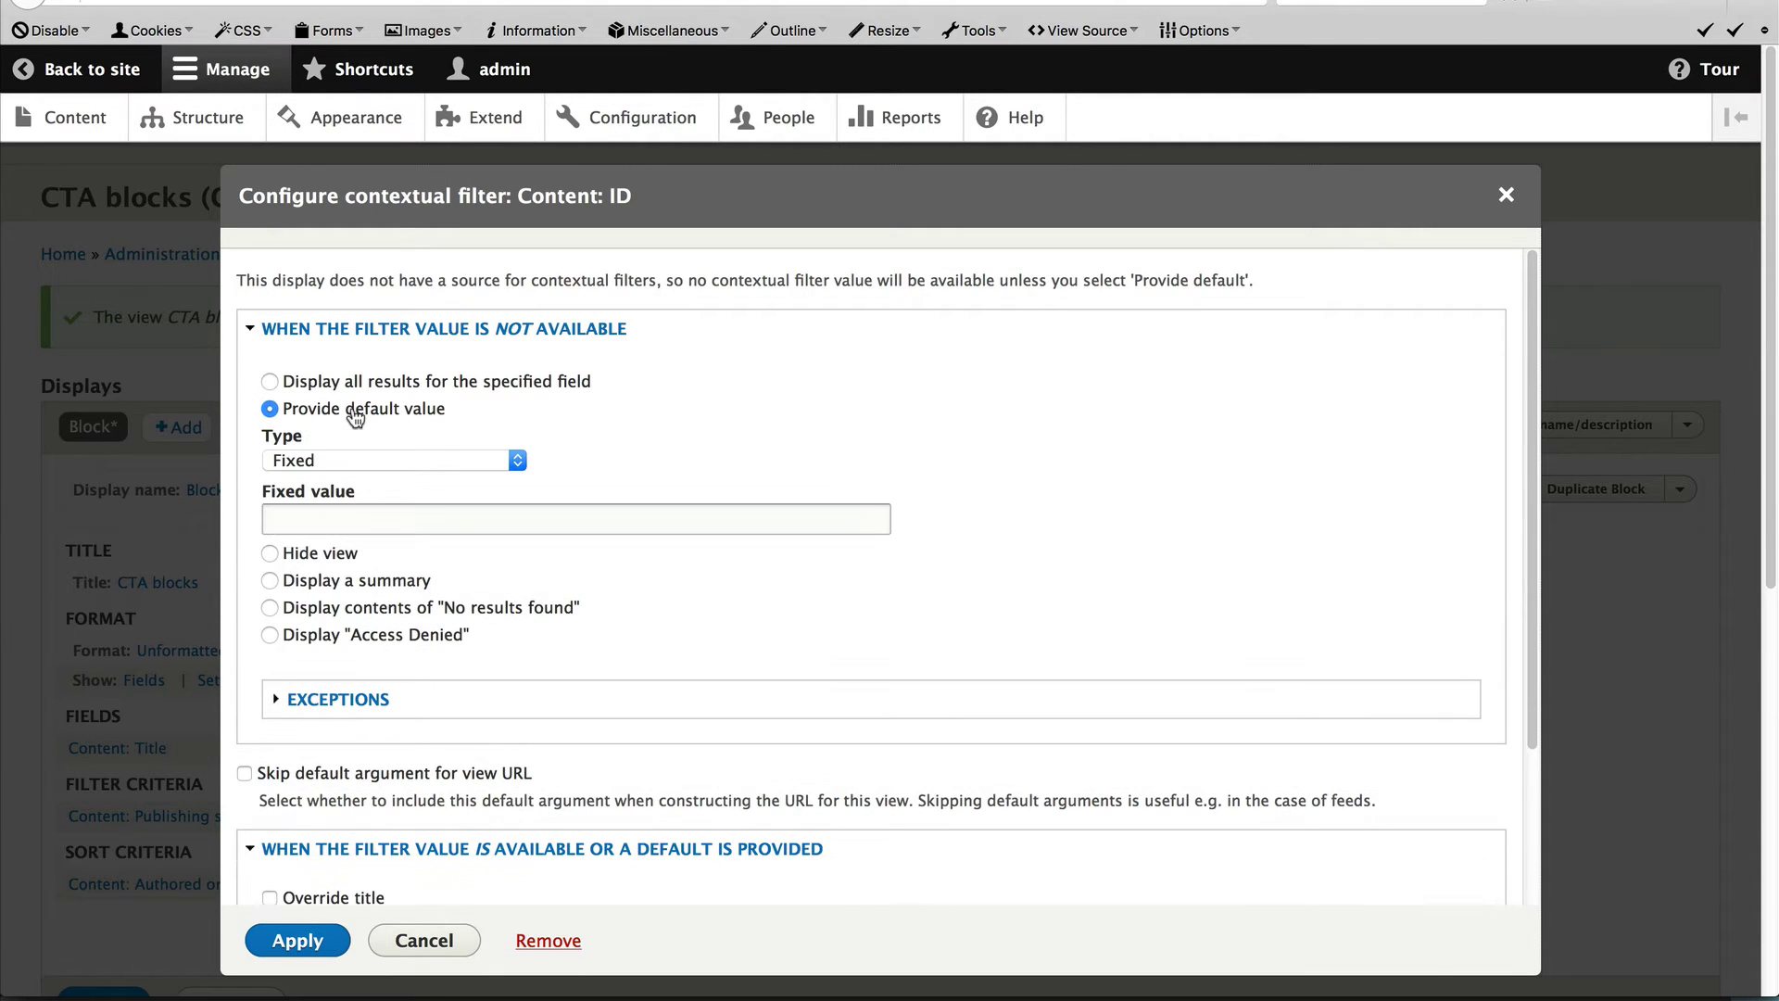
left_click(487, 455)
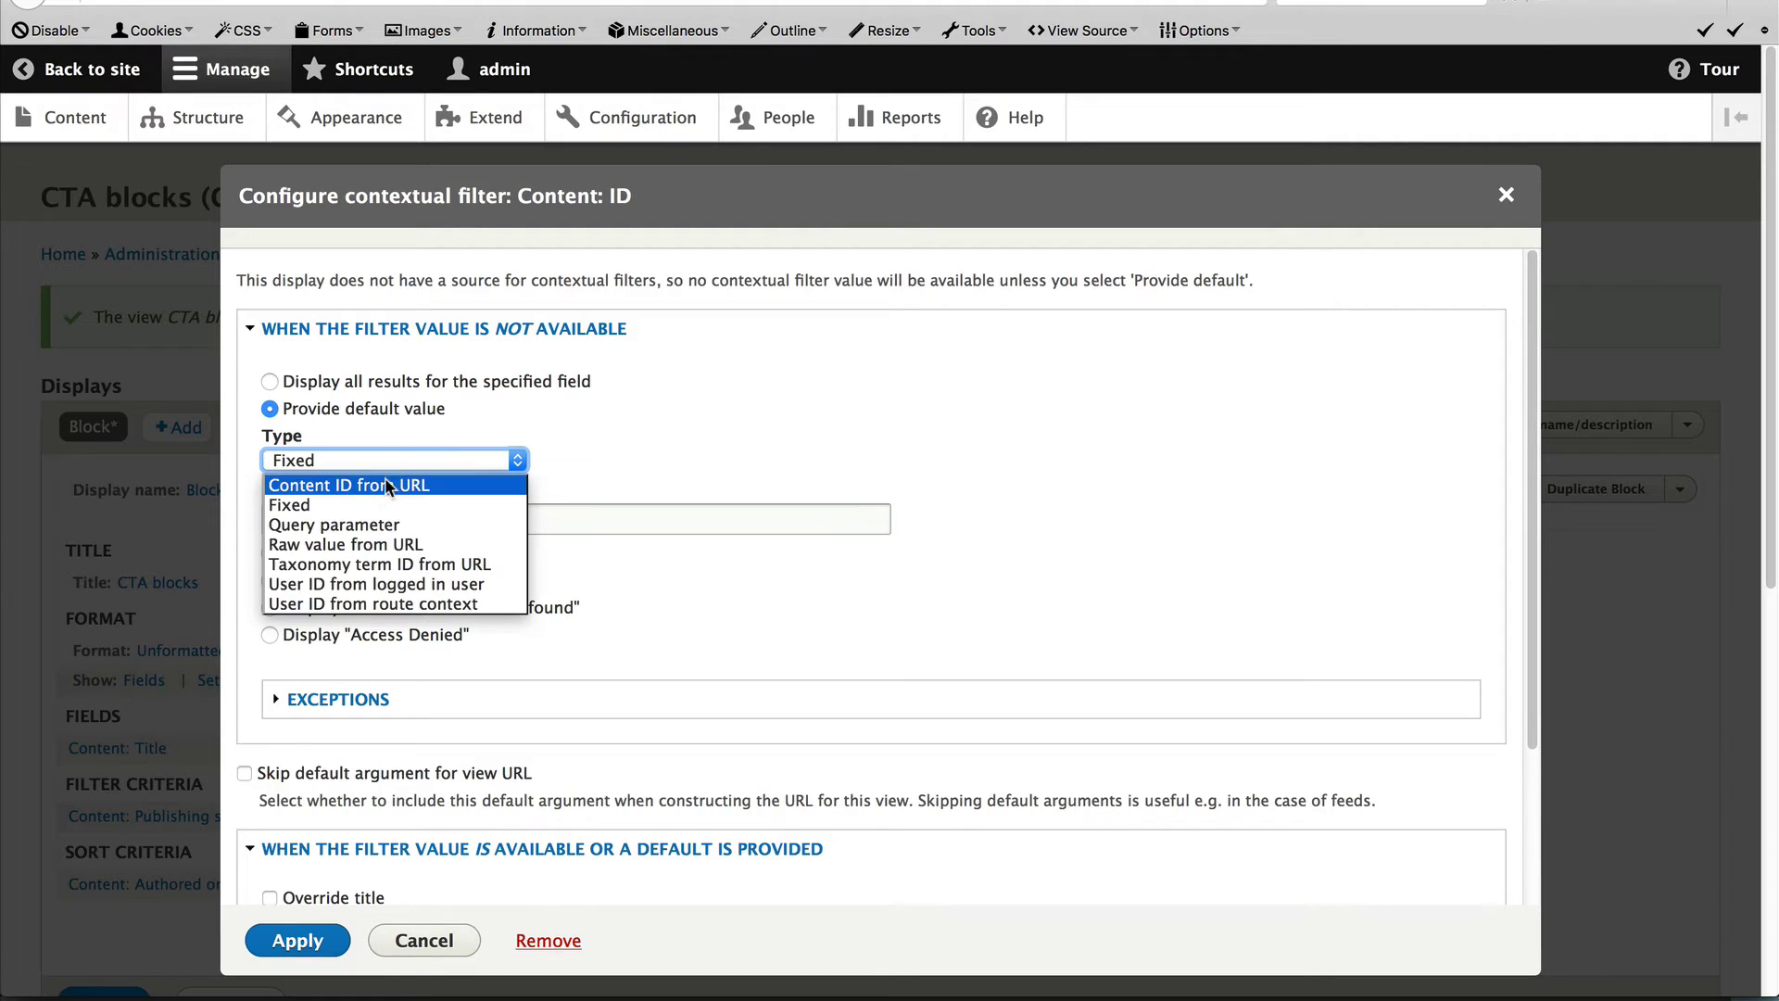
left_click(310, 484)
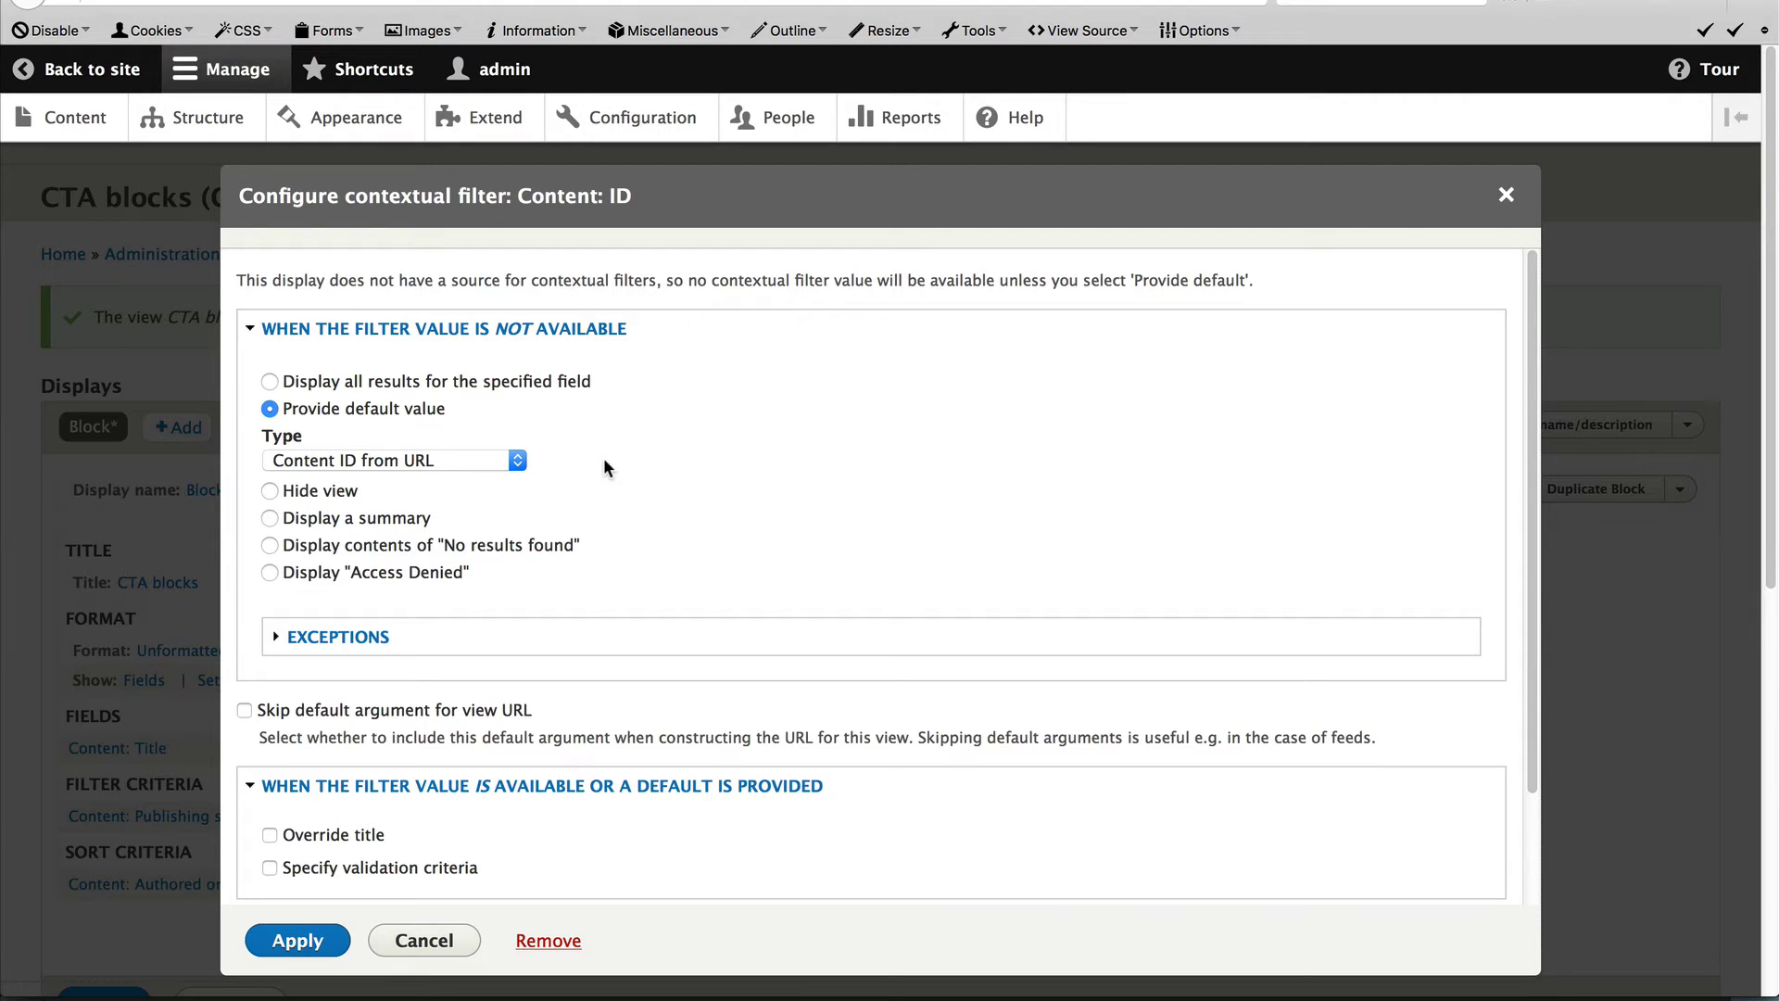
scroll(603, 458, "down", 1)
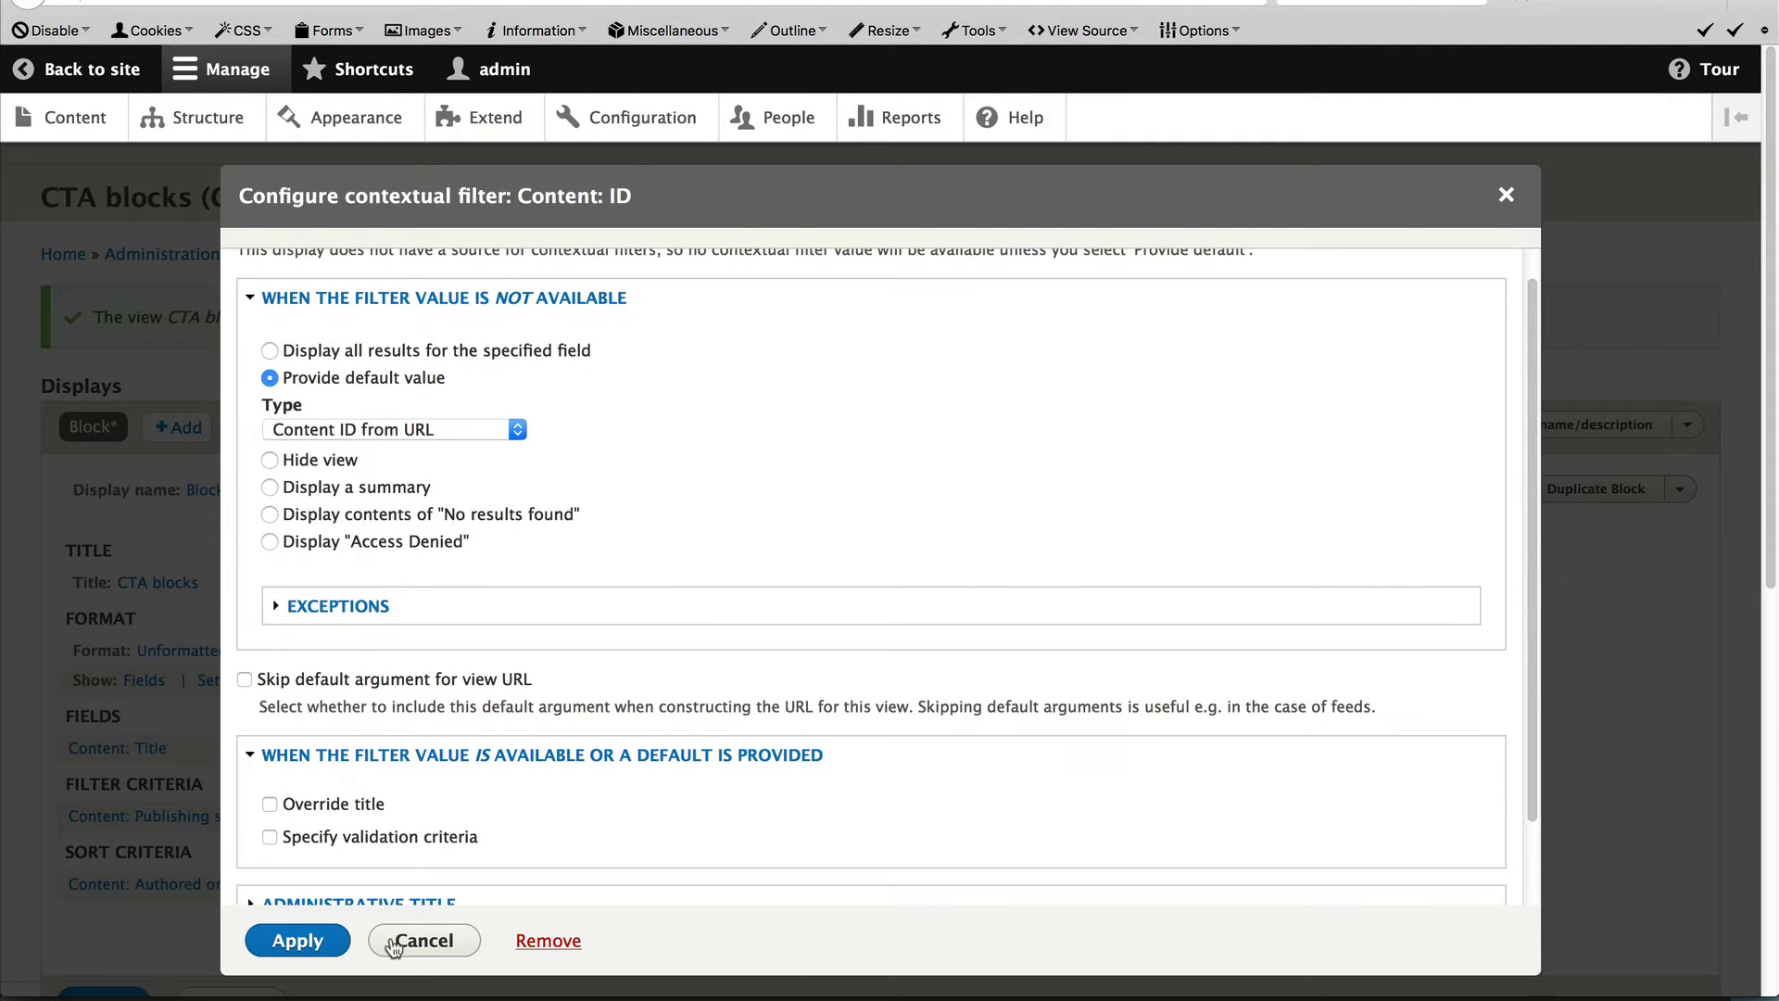
left_click(326, 941)
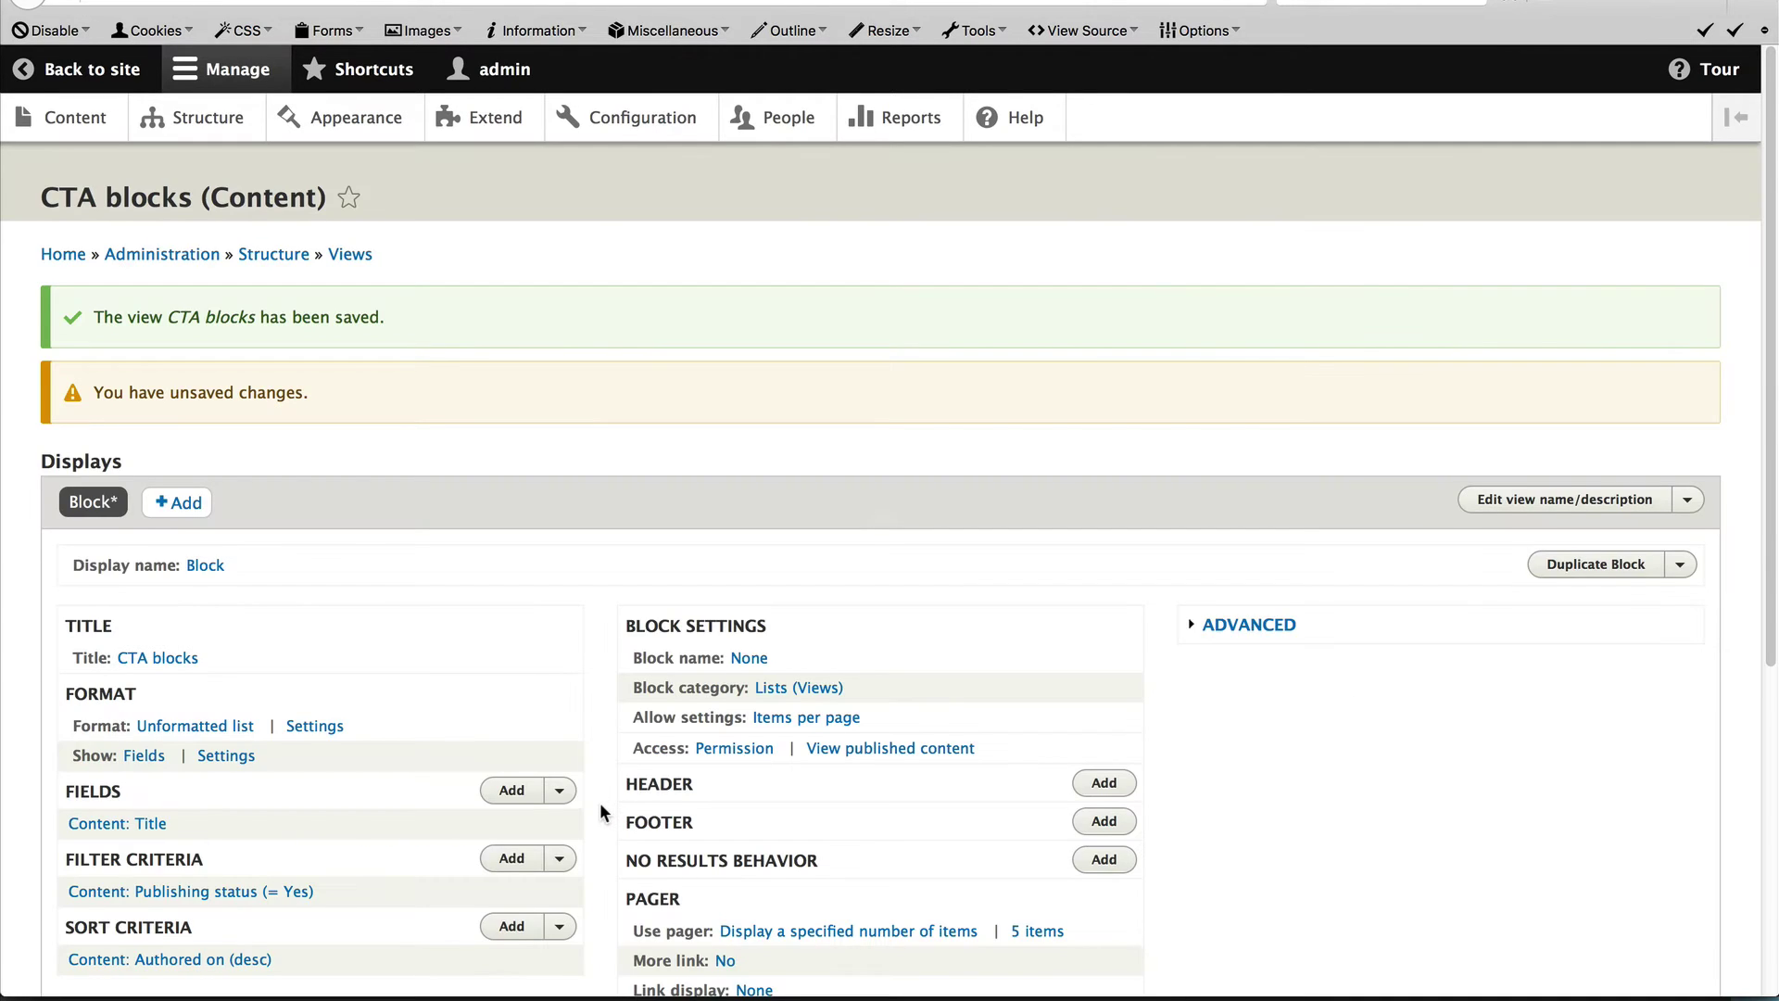
Step: Preview the view with contextual filter value 1
scroll(598, 802, "down", 5)
left_click(468, 756)
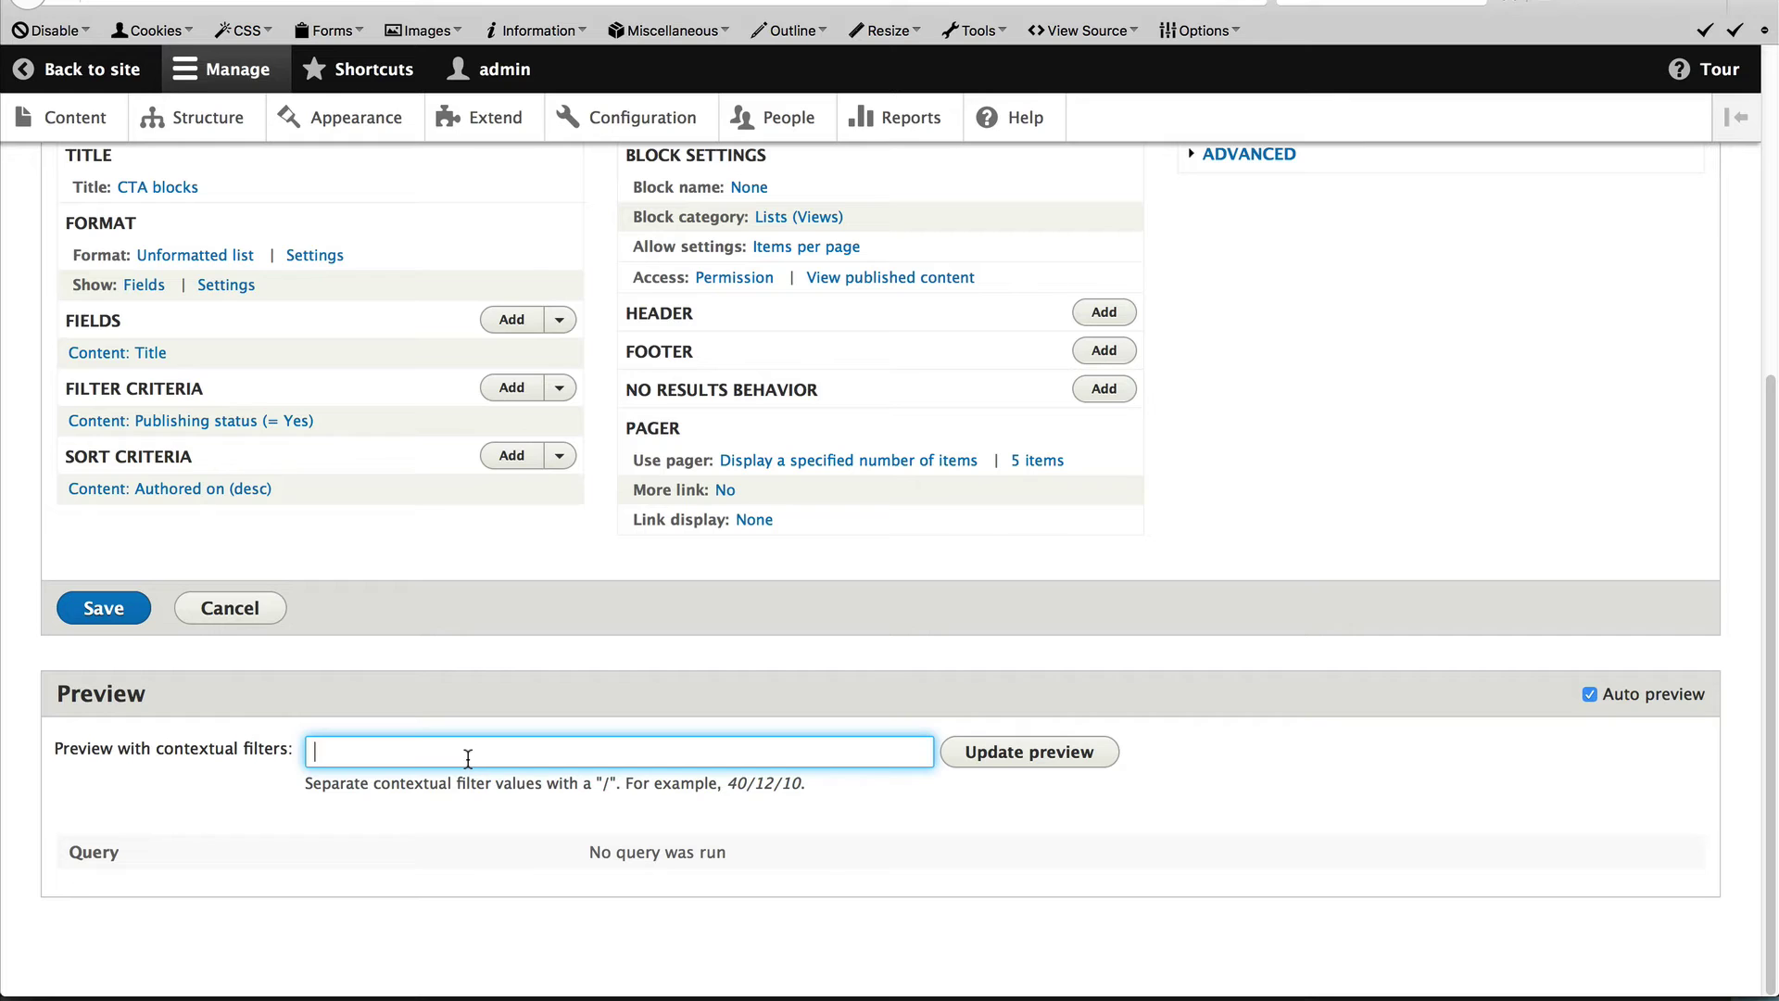
type("1")
left_click(999, 758)
Step: Re-run the preview with content ID 2, then with 1 again
scroll(986, 774, "down", 2)
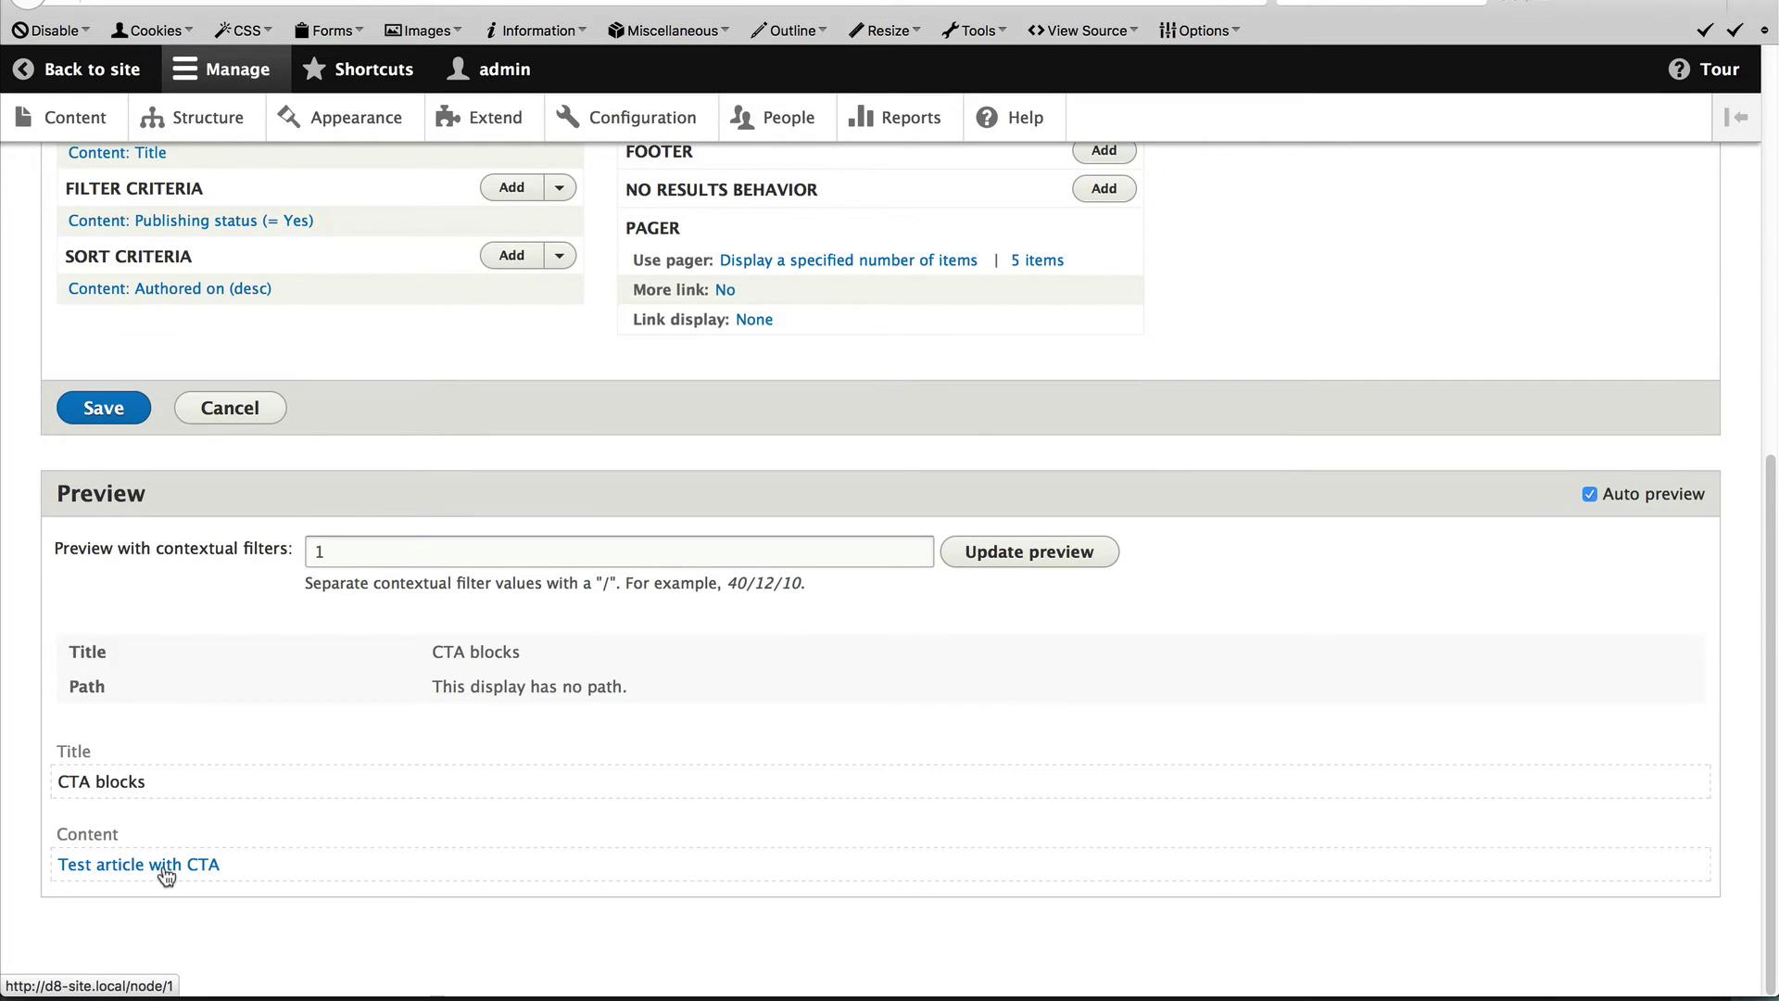
double_click(354, 552)
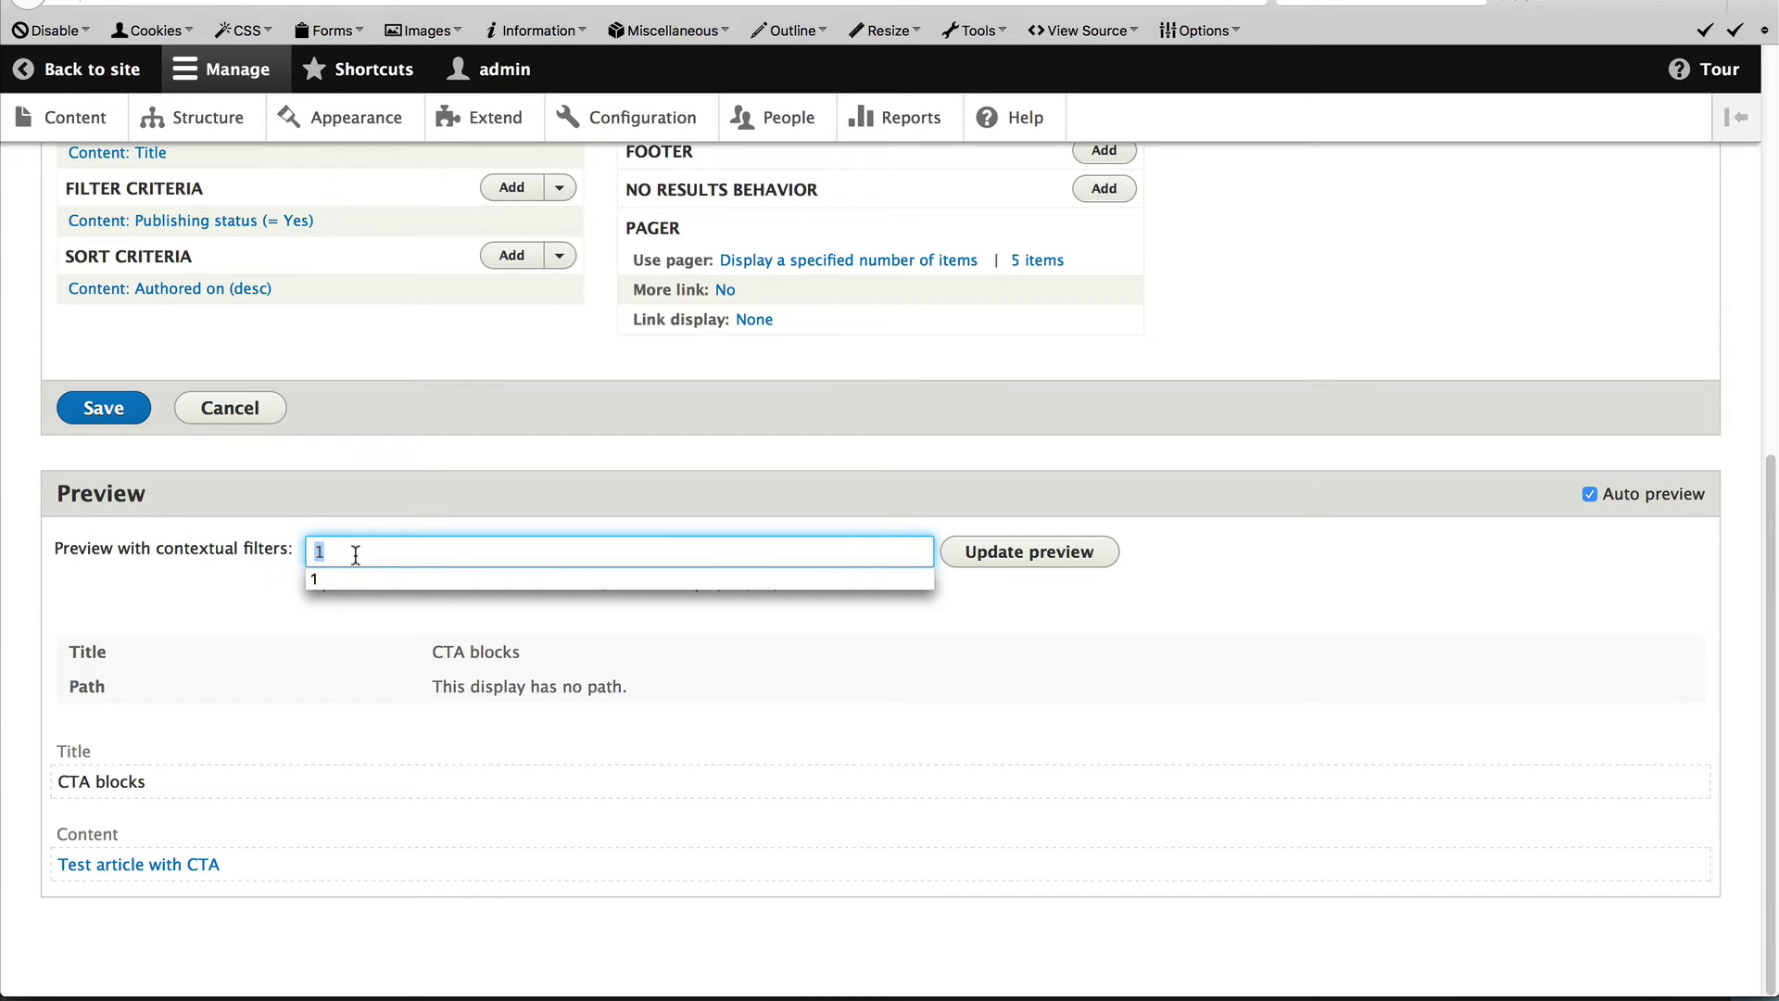
type("2")
left_click(991, 549)
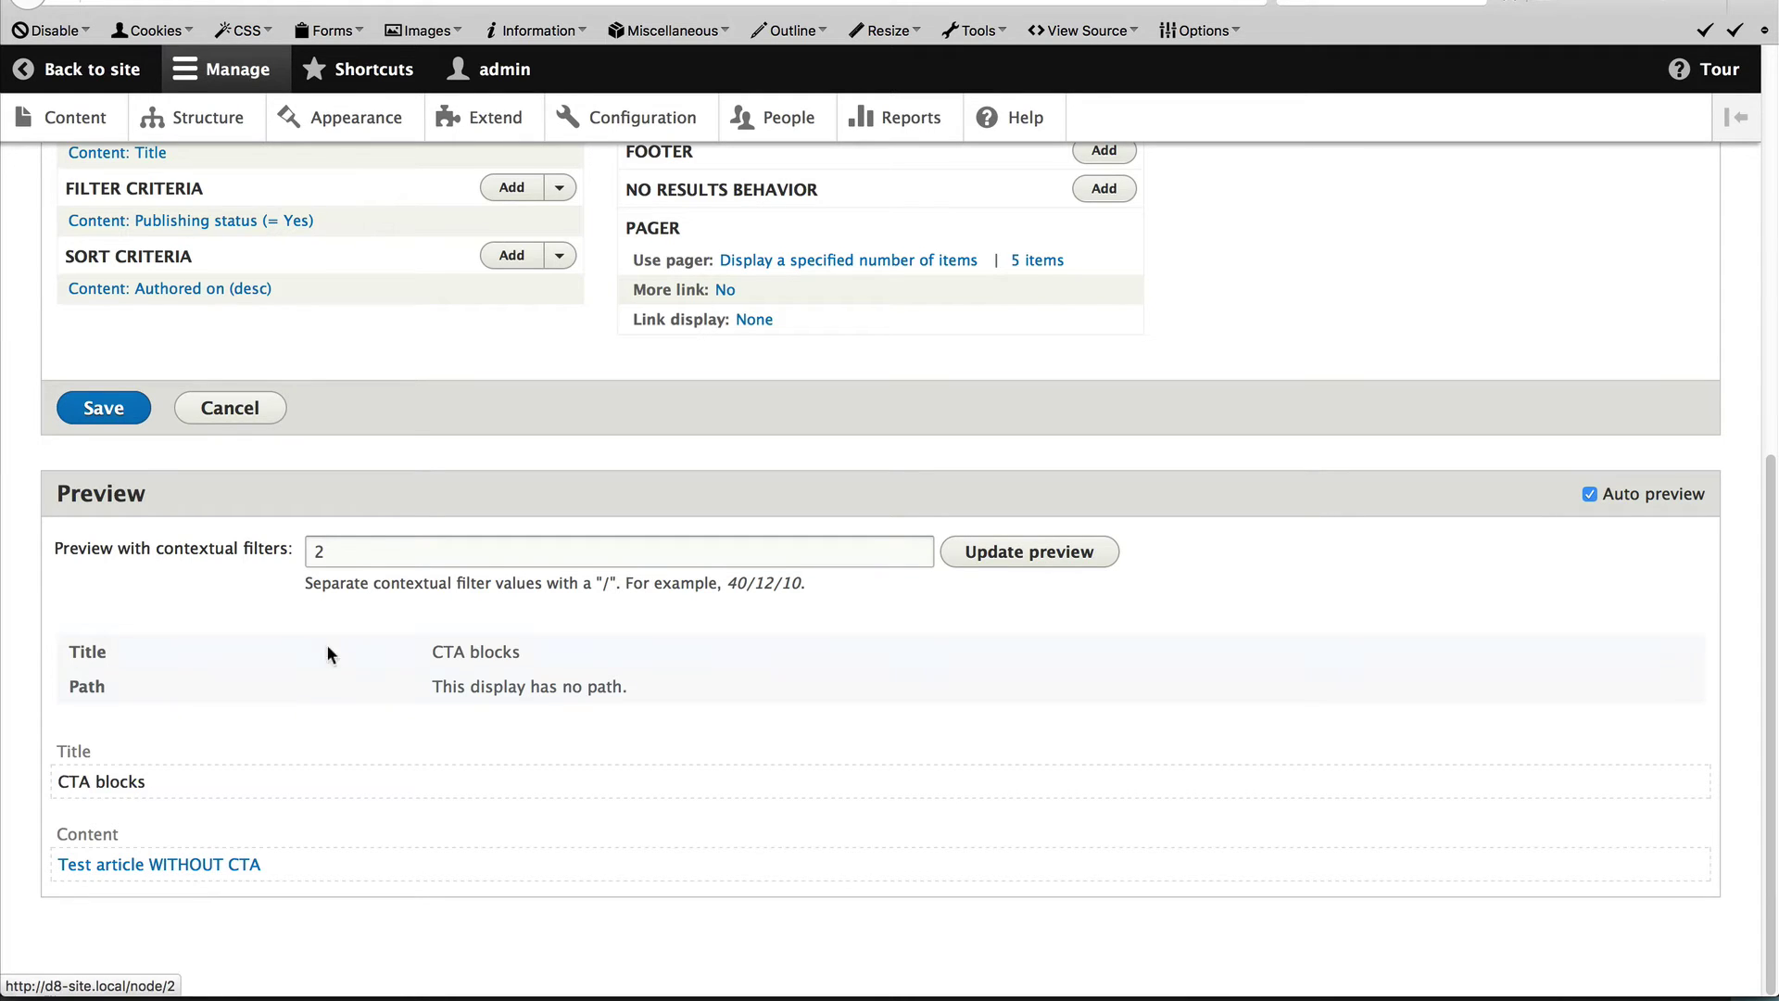
left_click(371, 548)
key("BackSpace")
type("1")
left_click(1040, 548)
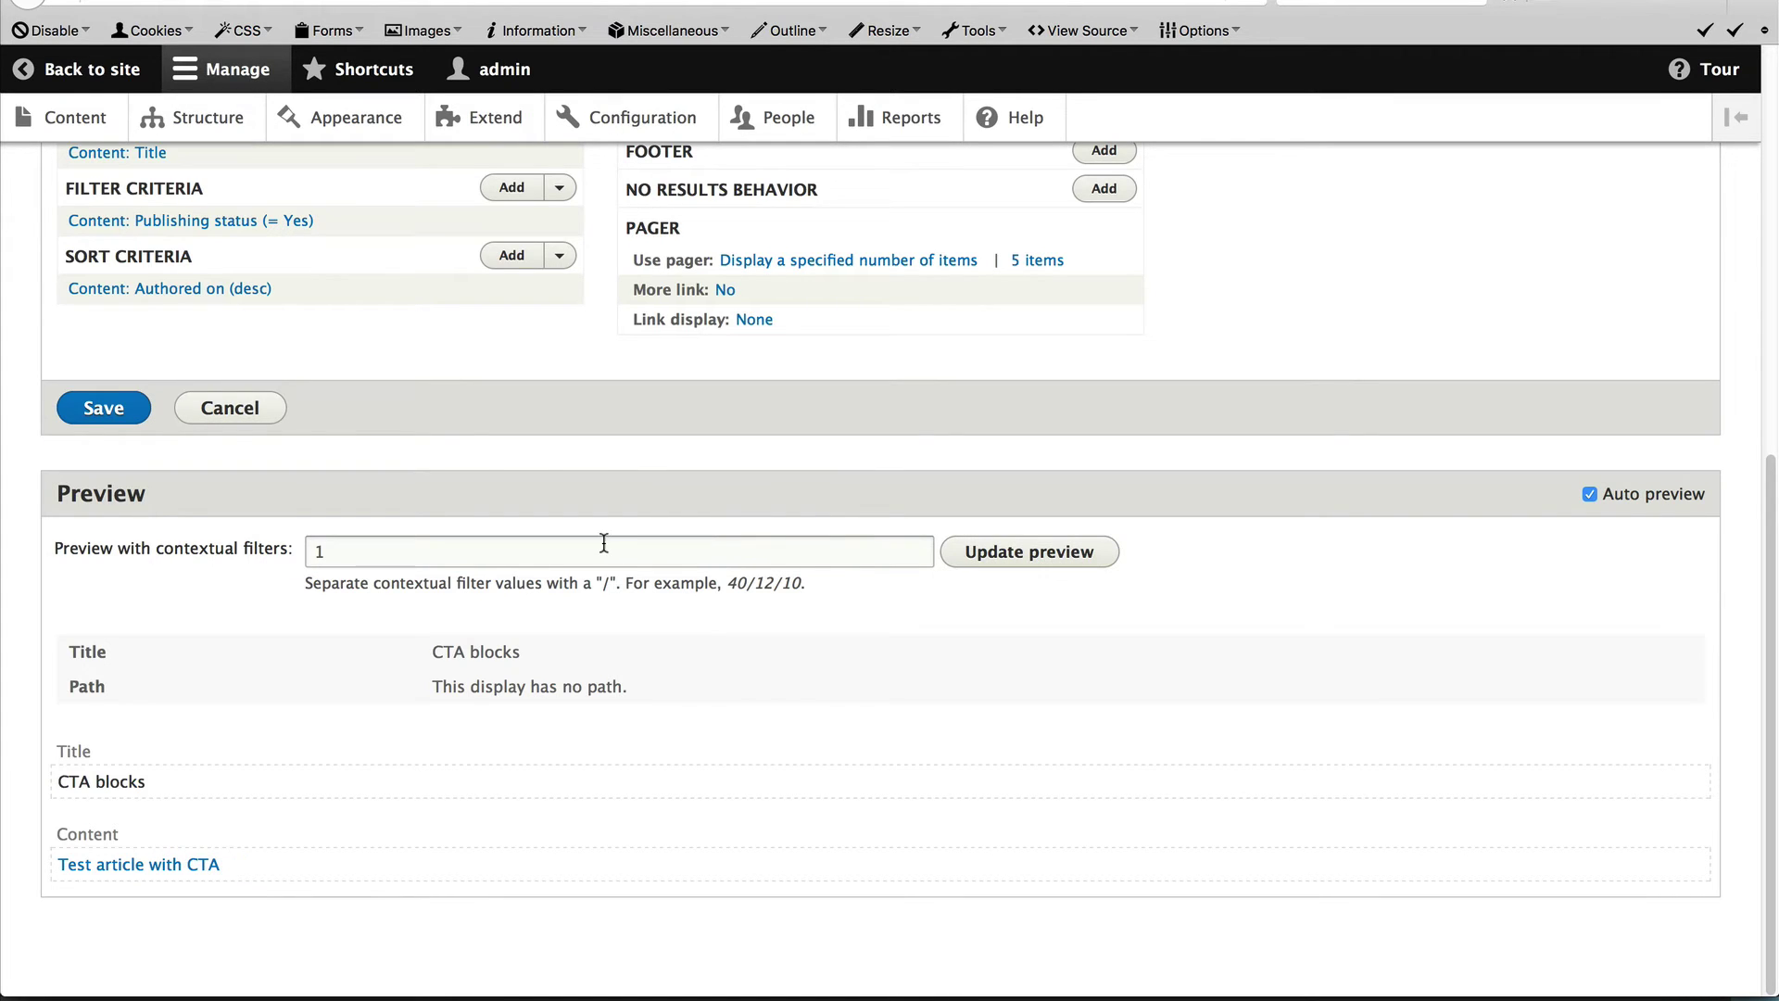
scroll(603, 540, "up", 5)
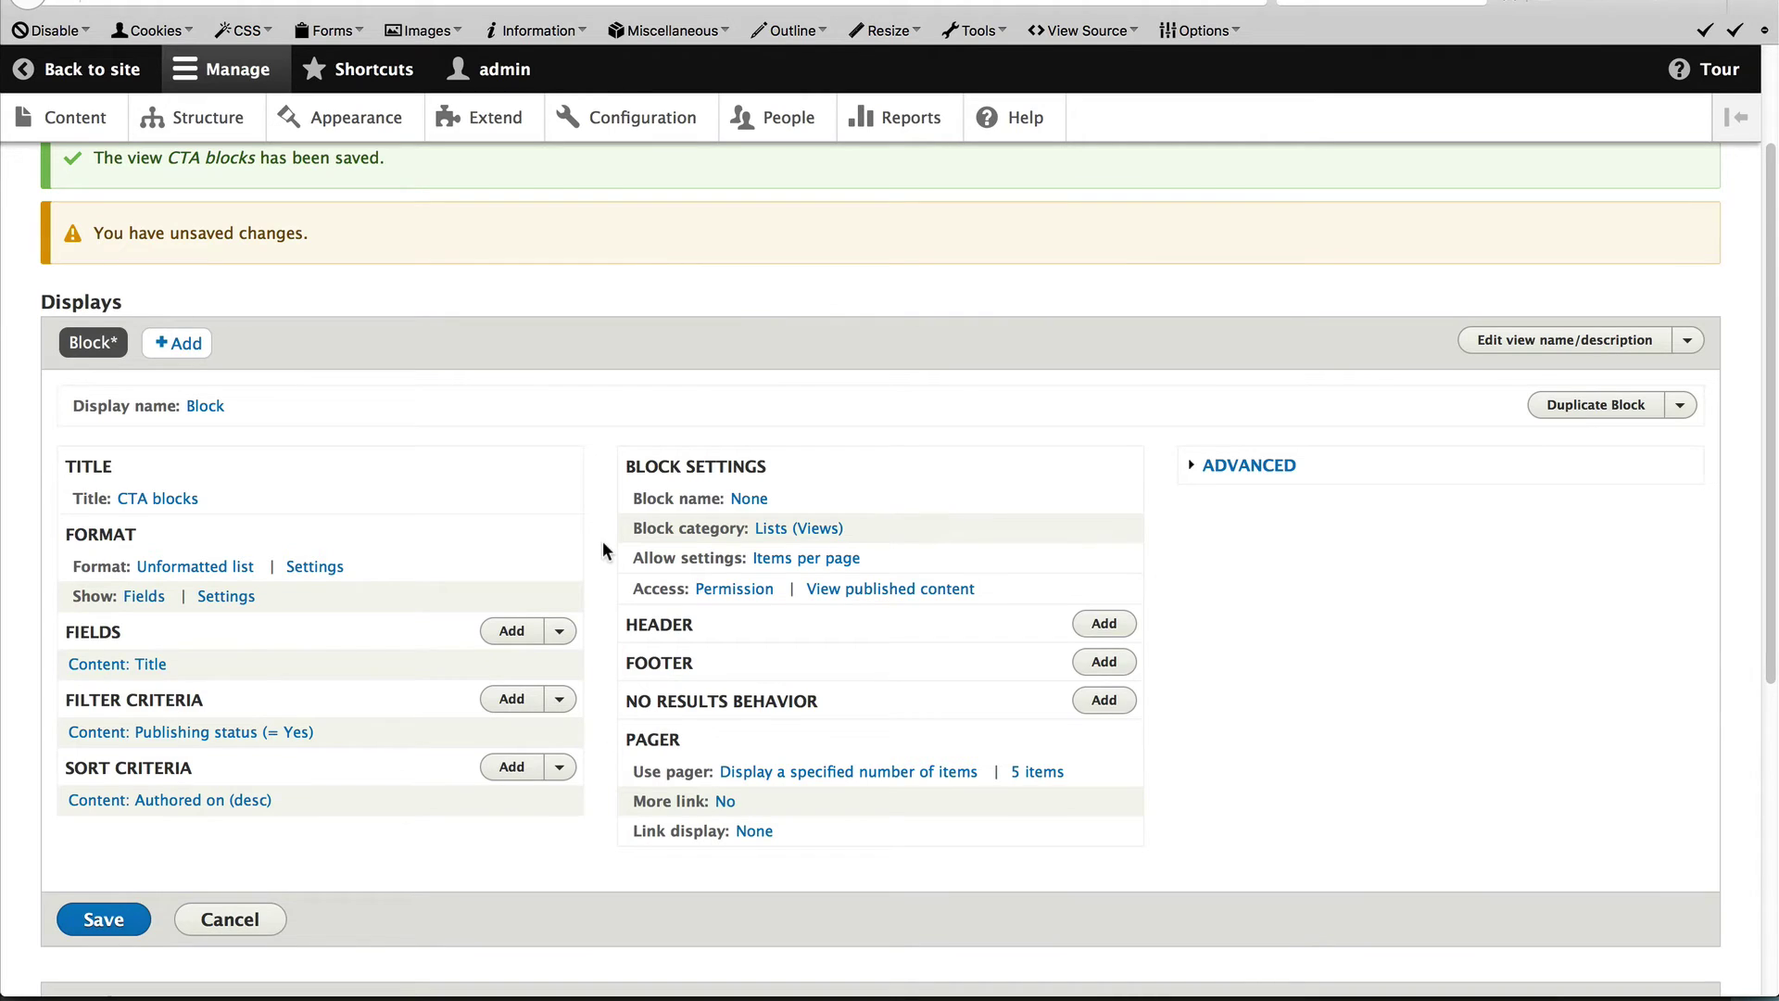
Step: Add the Blocks field to the view using the Rendered entity formatter
left_click(520, 639)
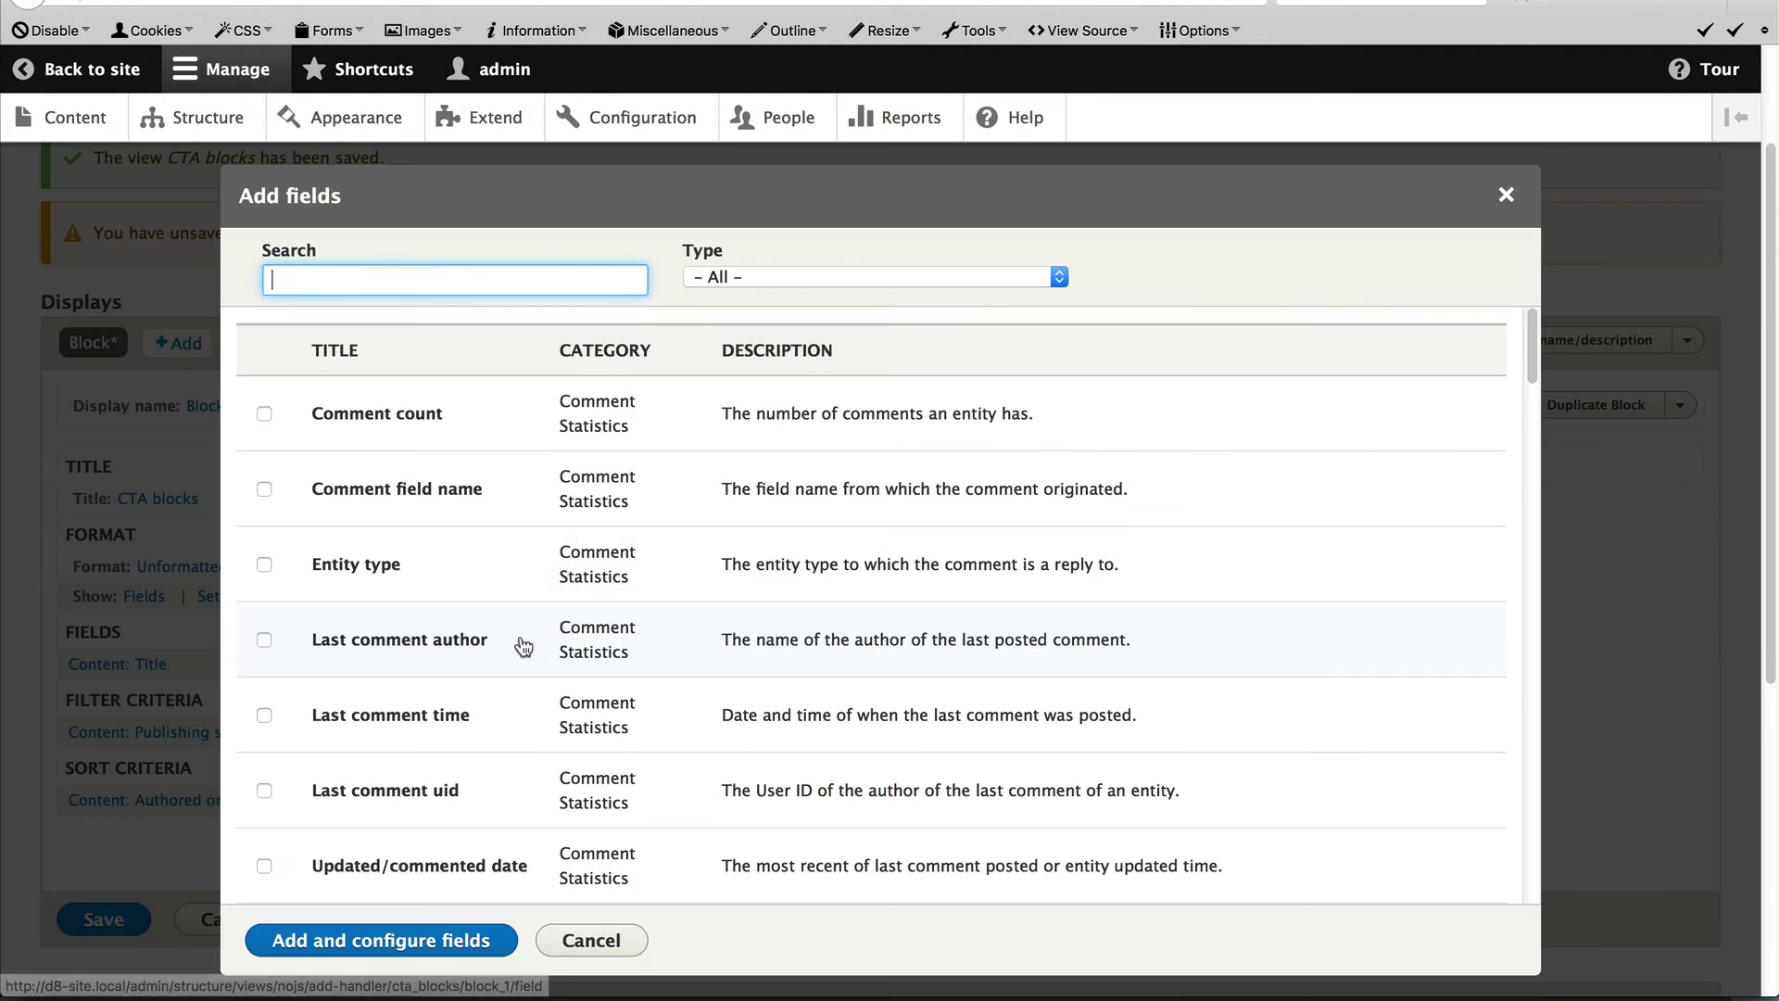
left_click(423, 288)
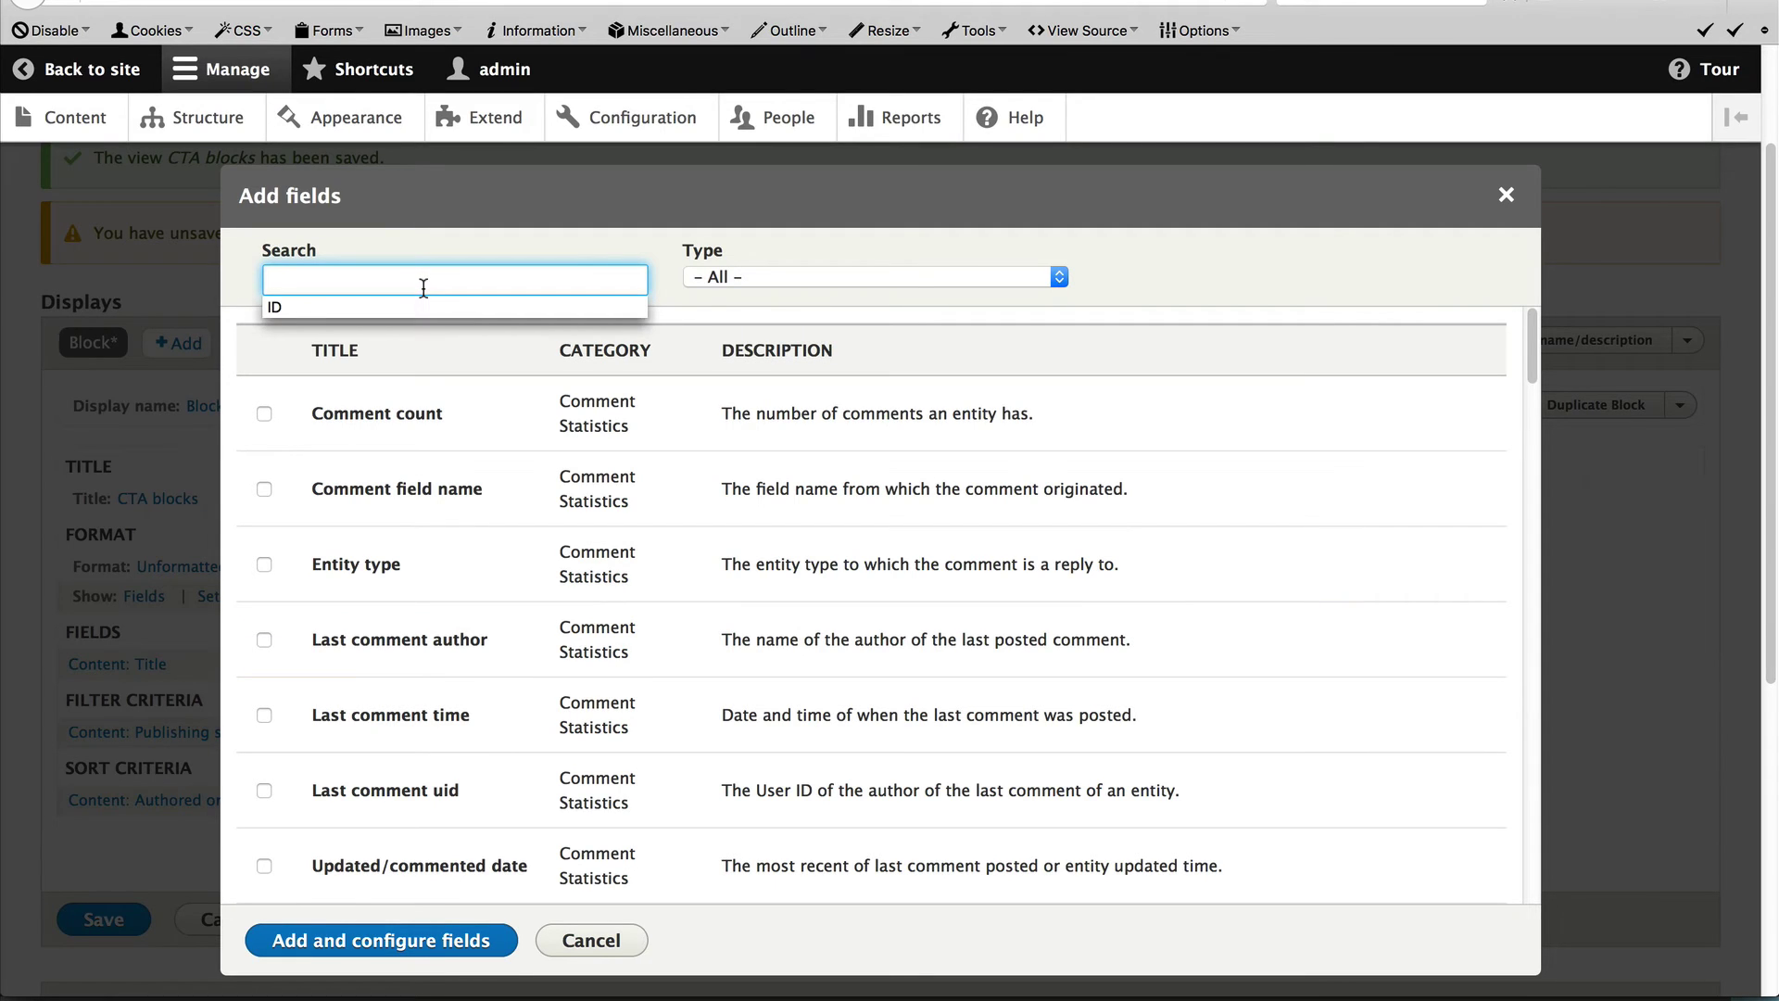
type("blocks")
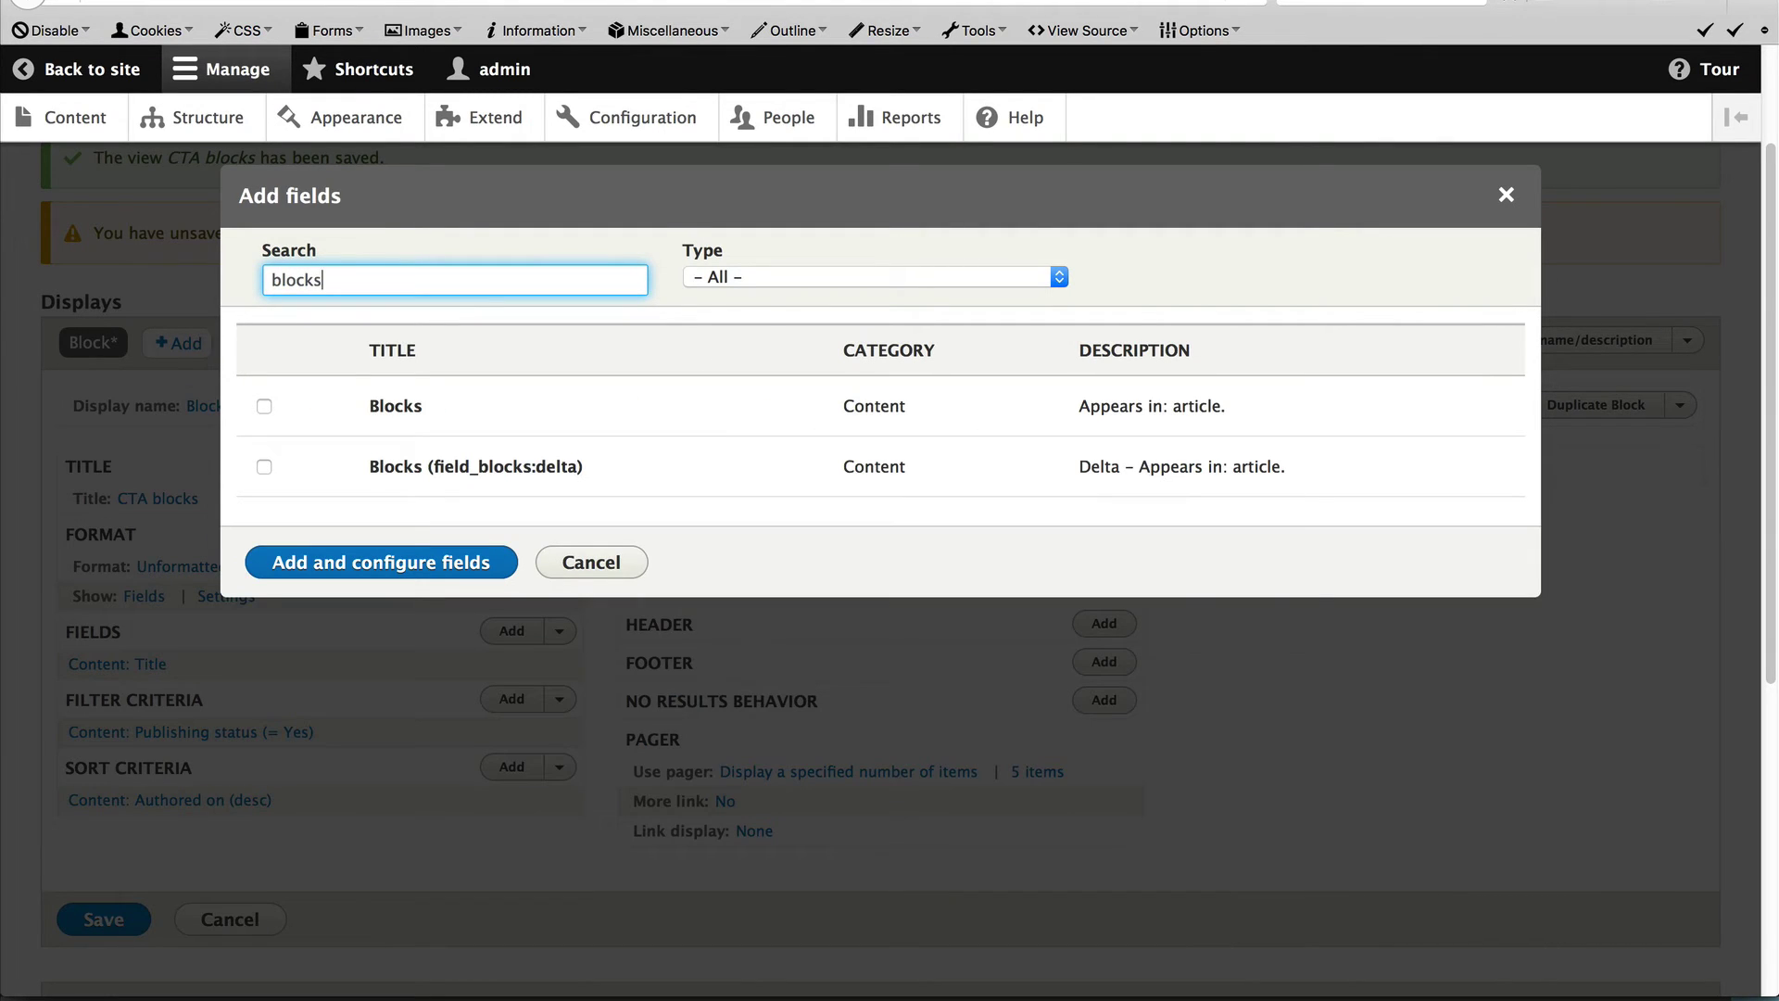
left_click(264, 406)
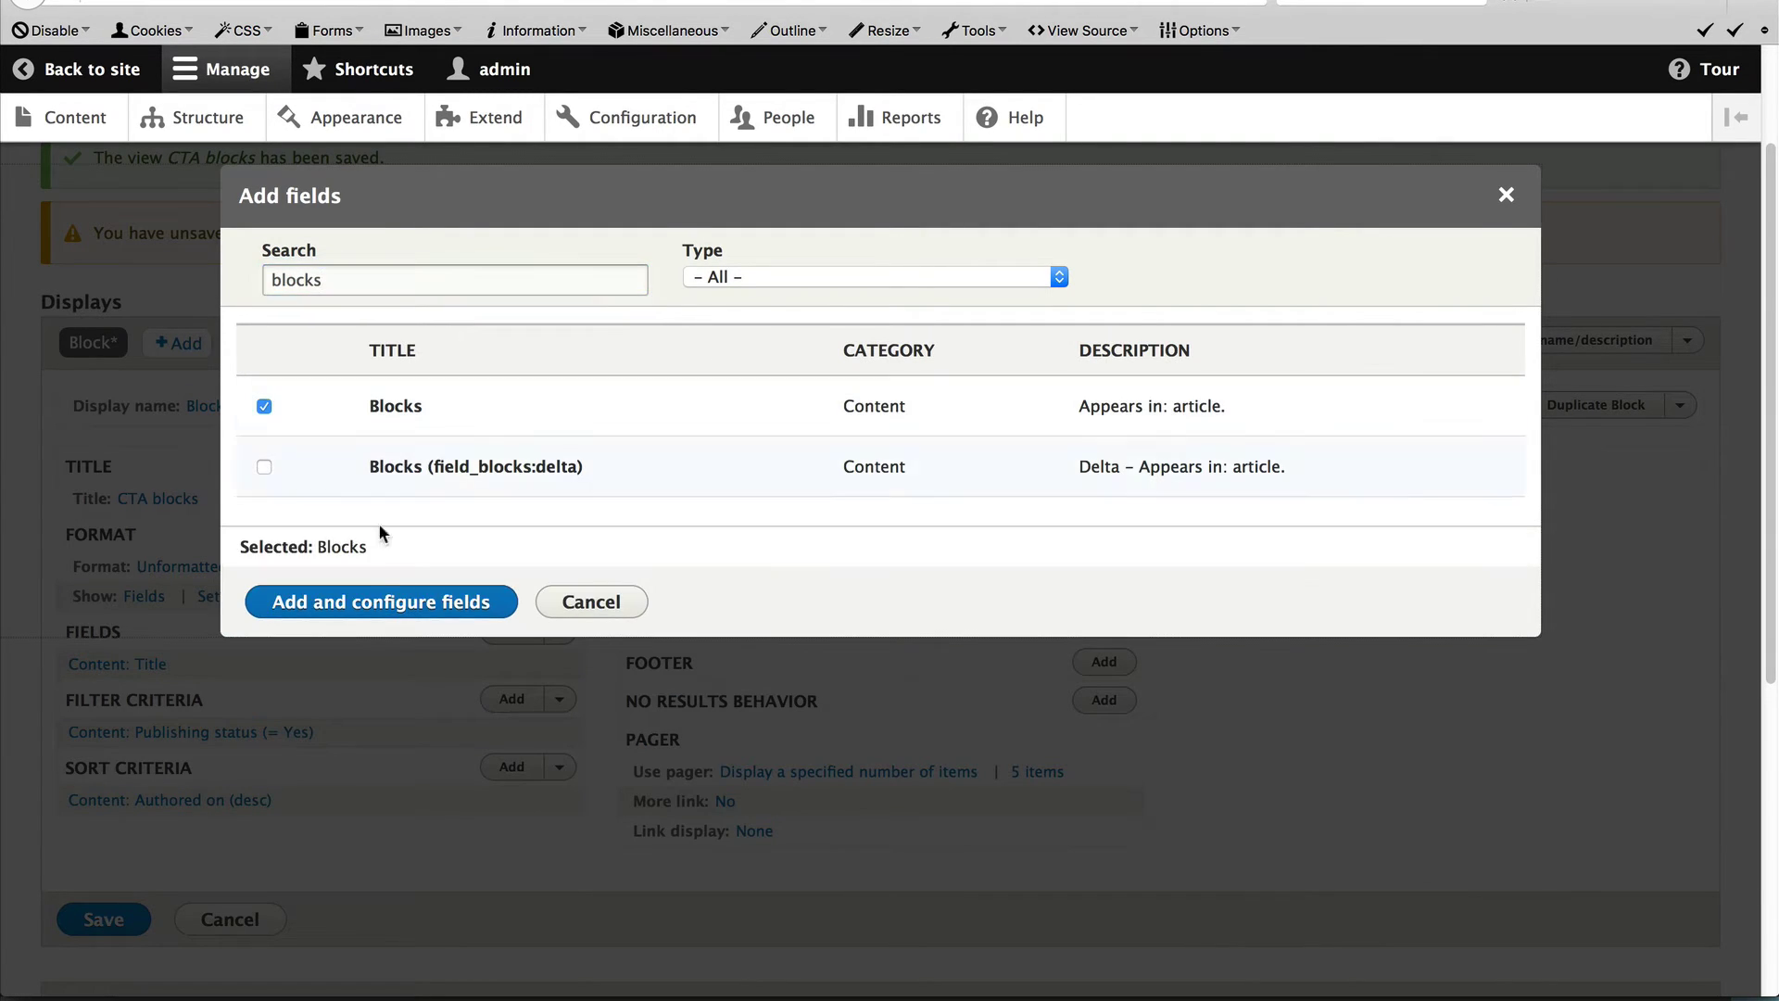
left_click(377, 605)
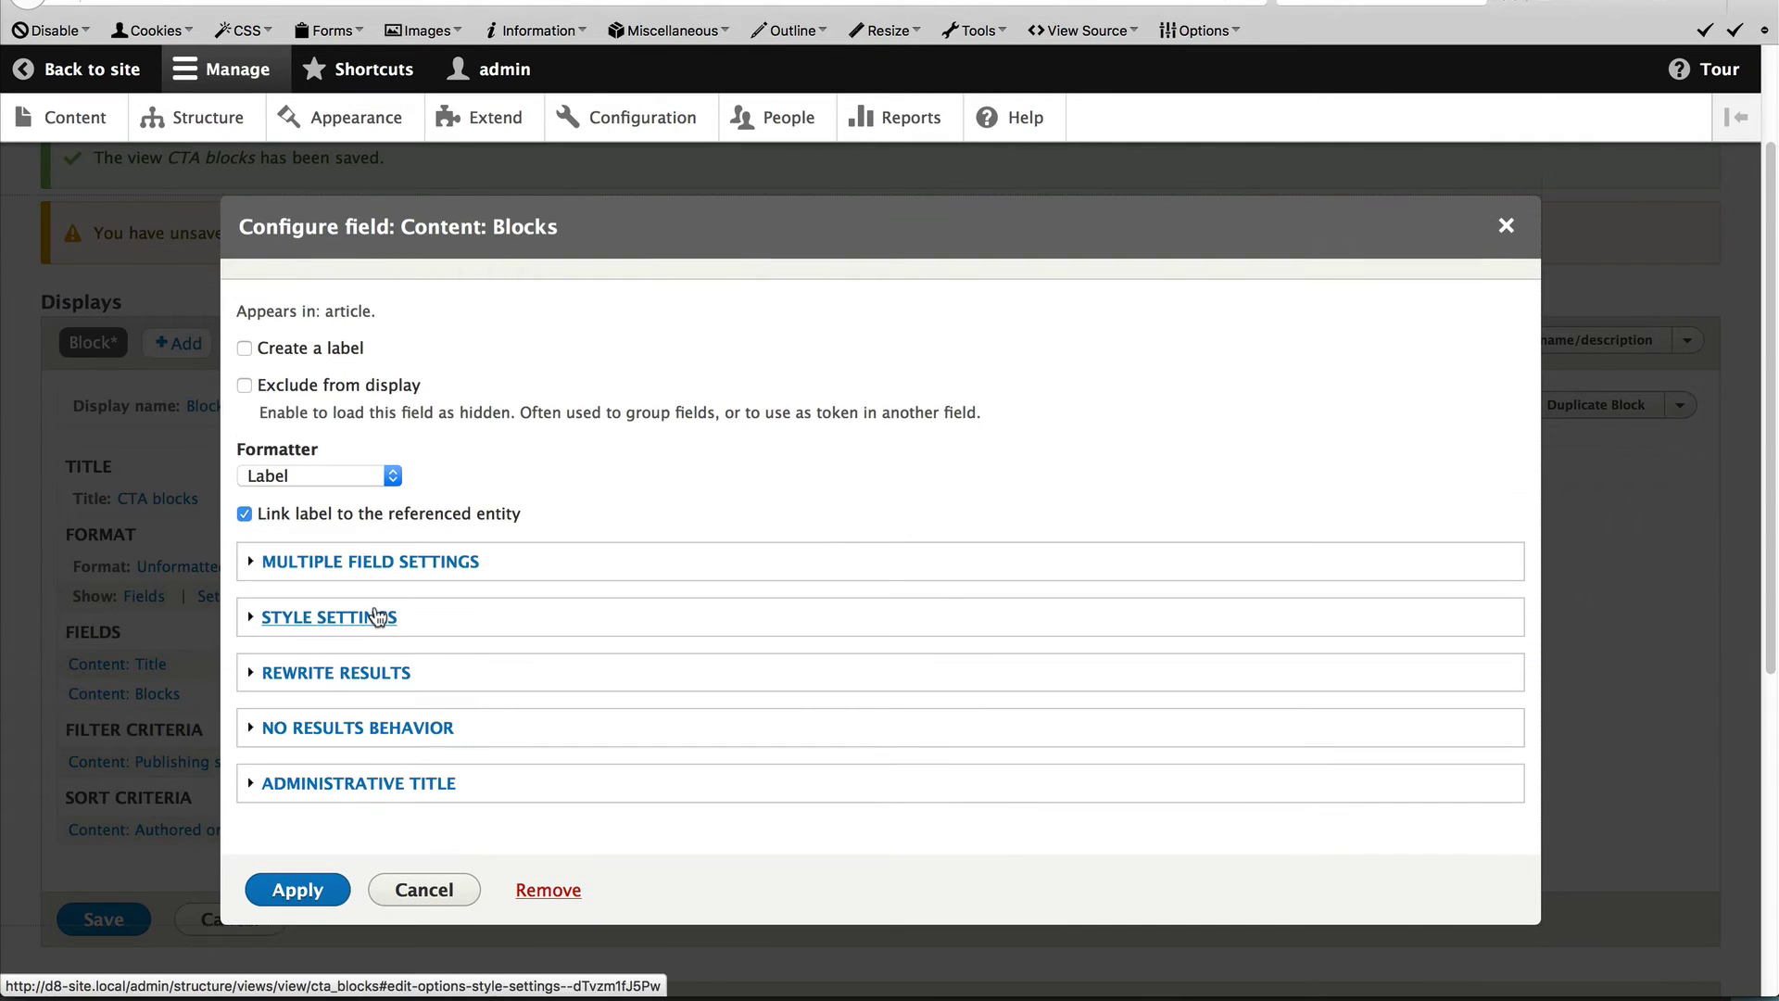
left_click(363, 474)
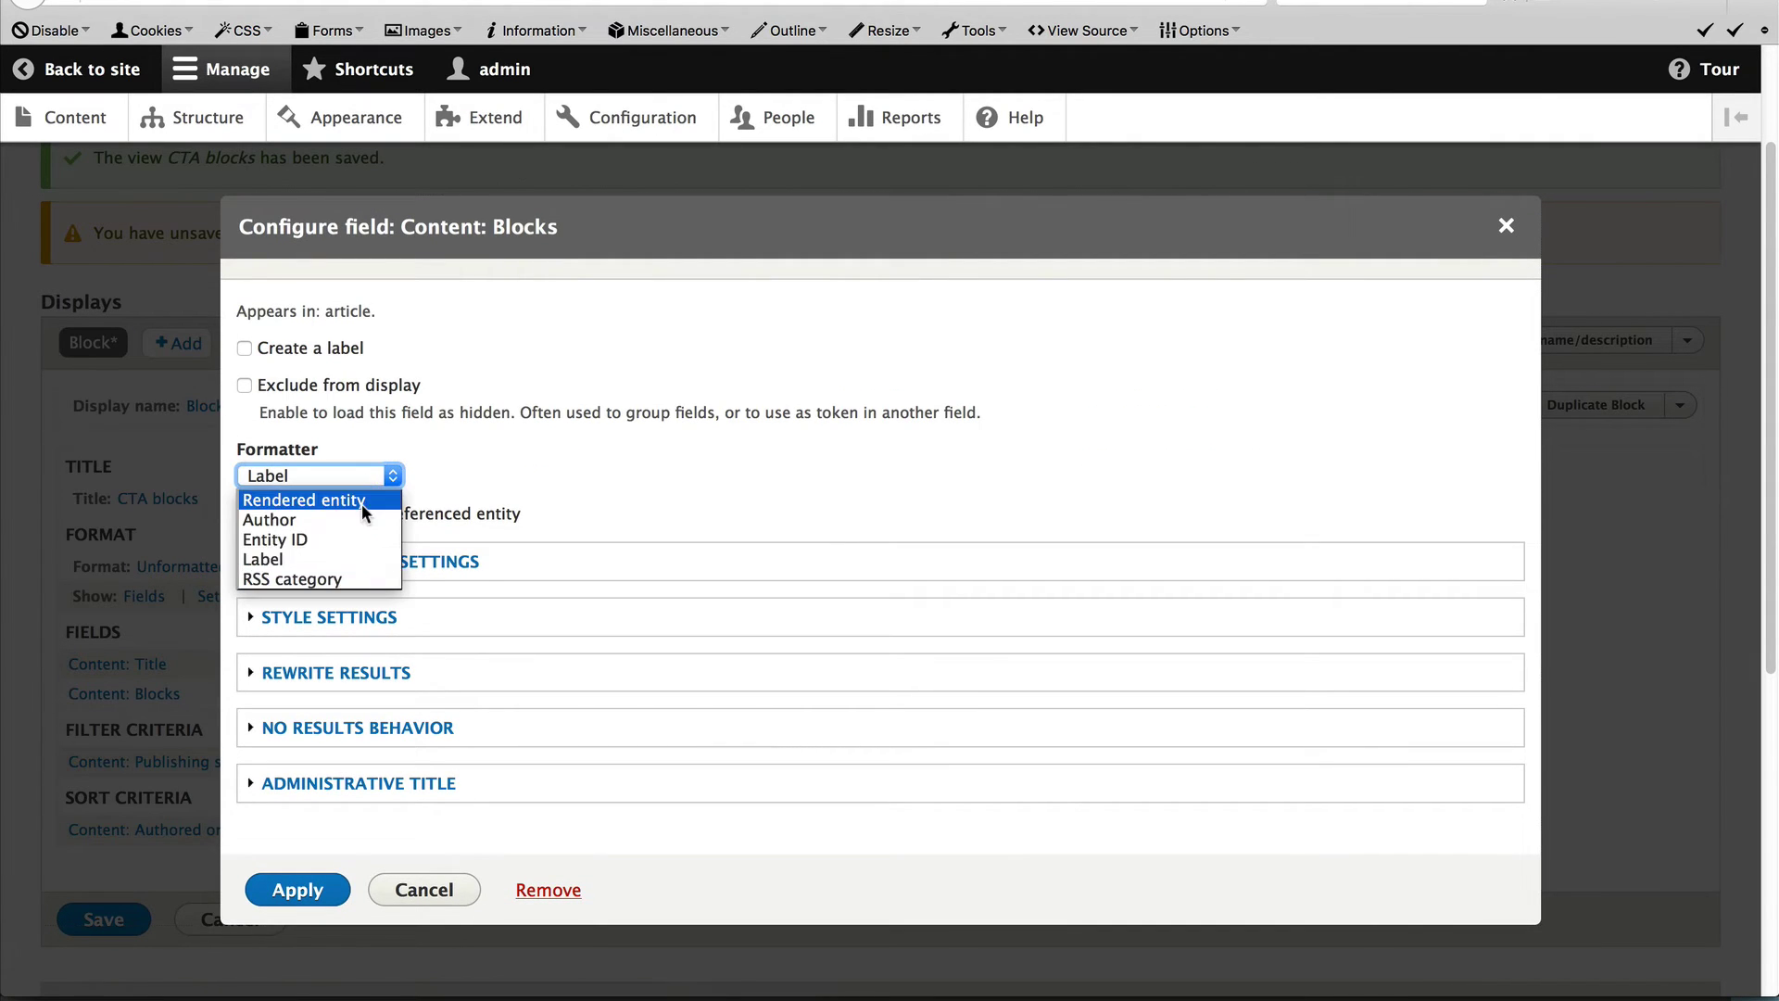
left_click(361, 500)
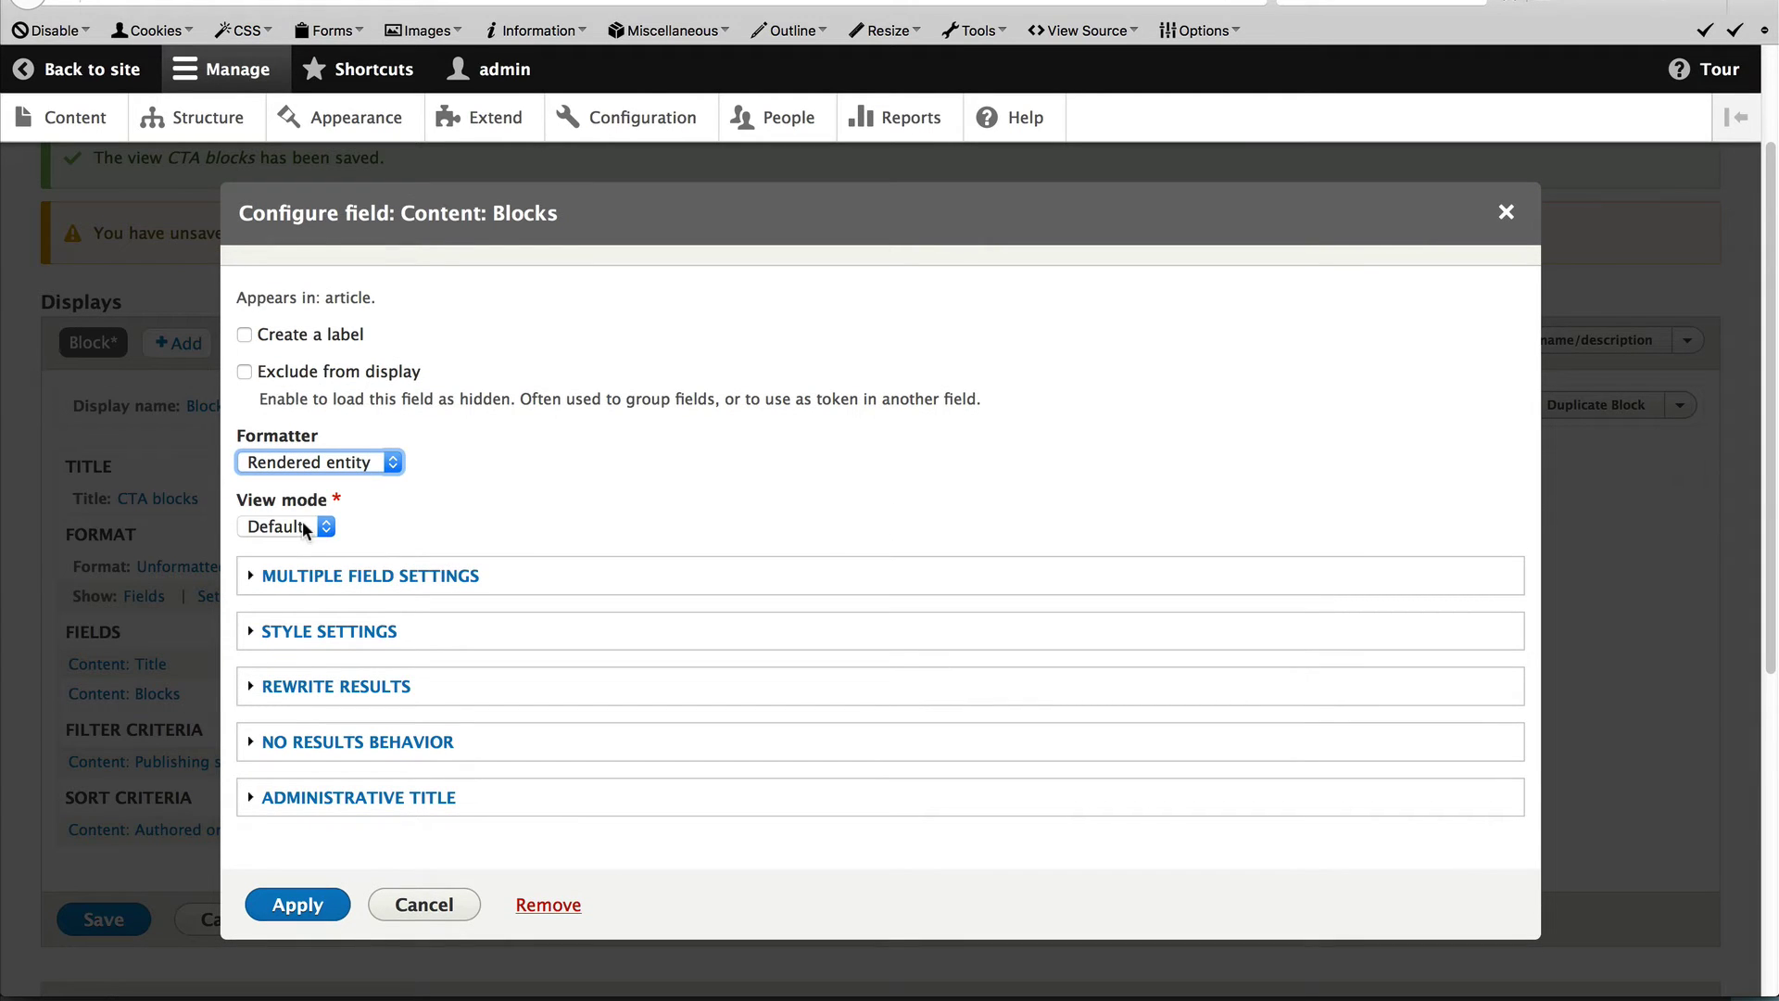
Step: Keep the Default view mode, show multiple blocks as an unordered list, and remove Title
left_click(303, 525)
left_click(306, 530)
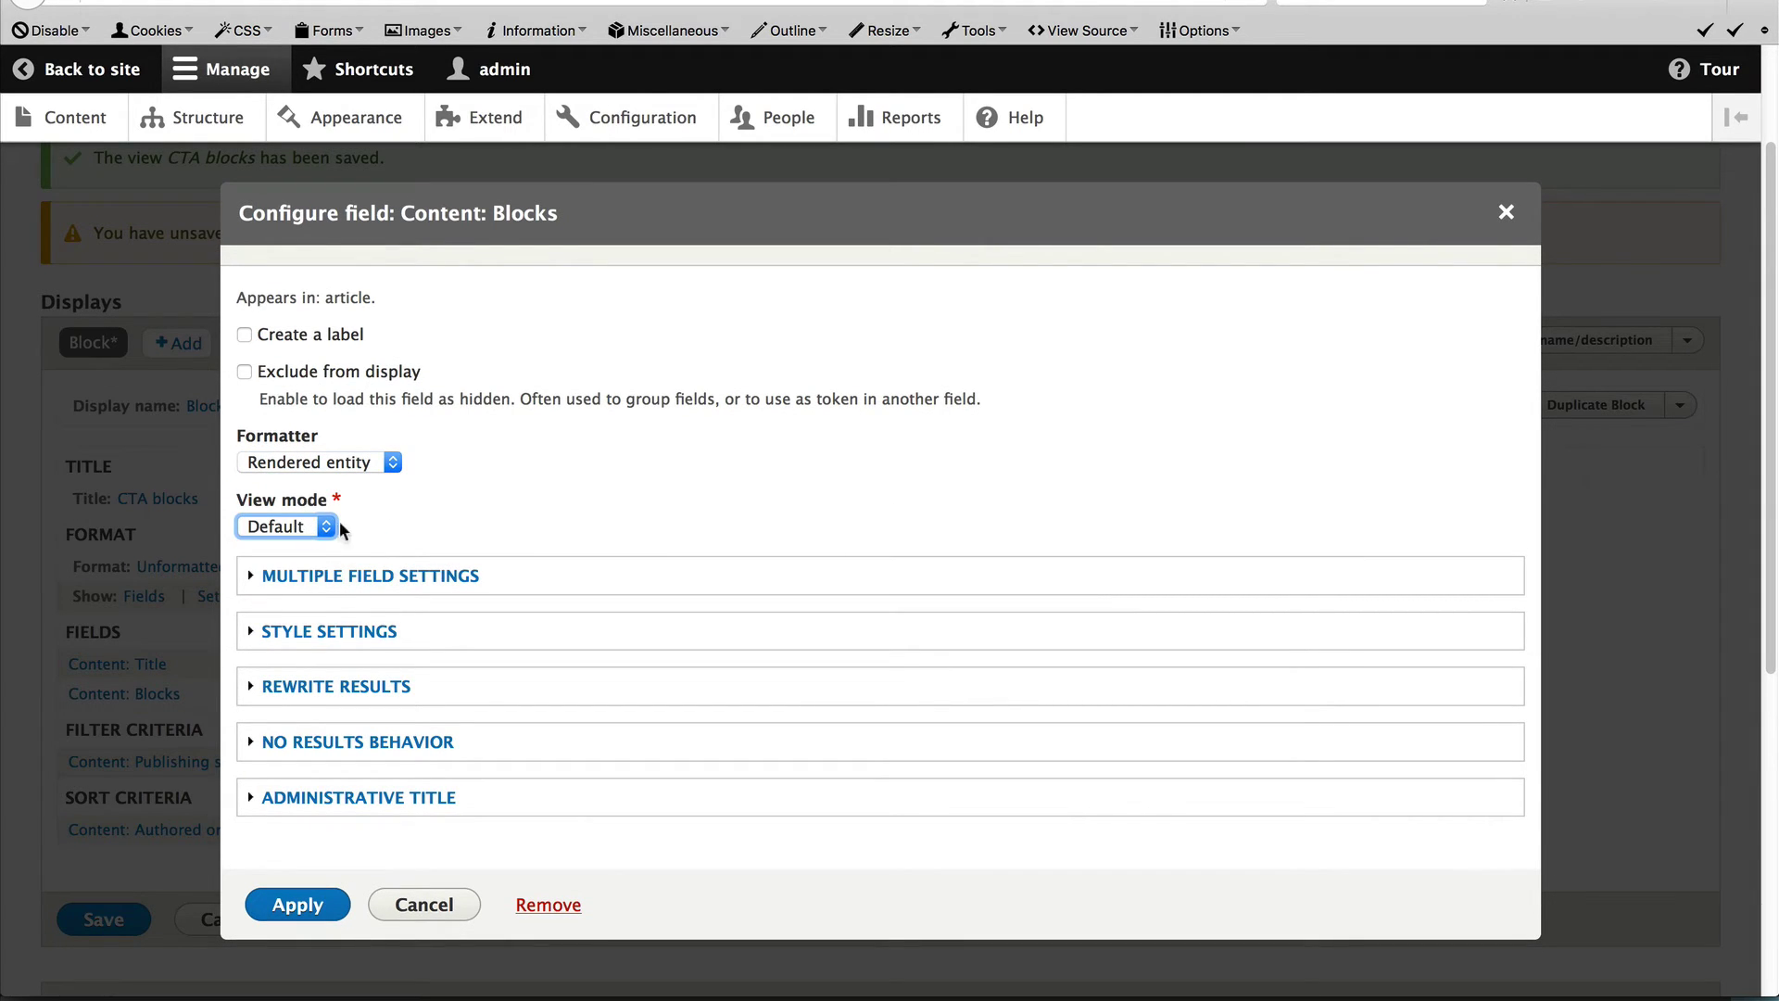
left_click(332, 581)
scroll(415, 709, "down", 2)
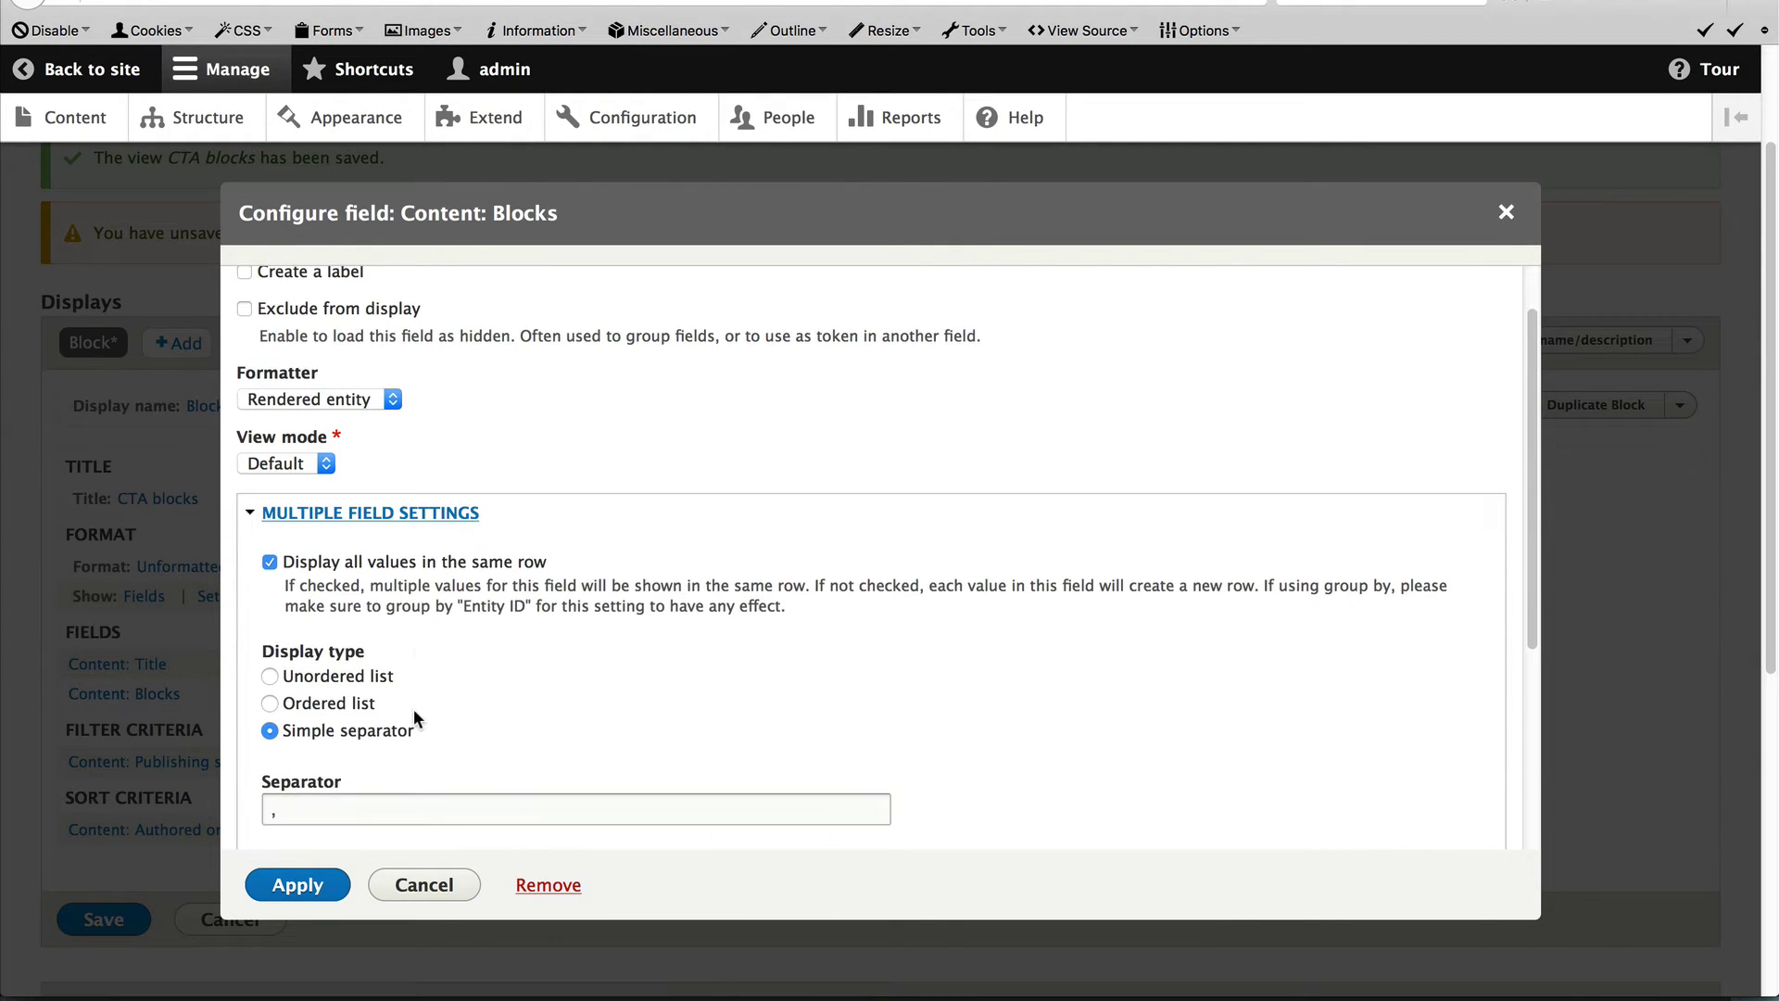
left_click(340, 677)
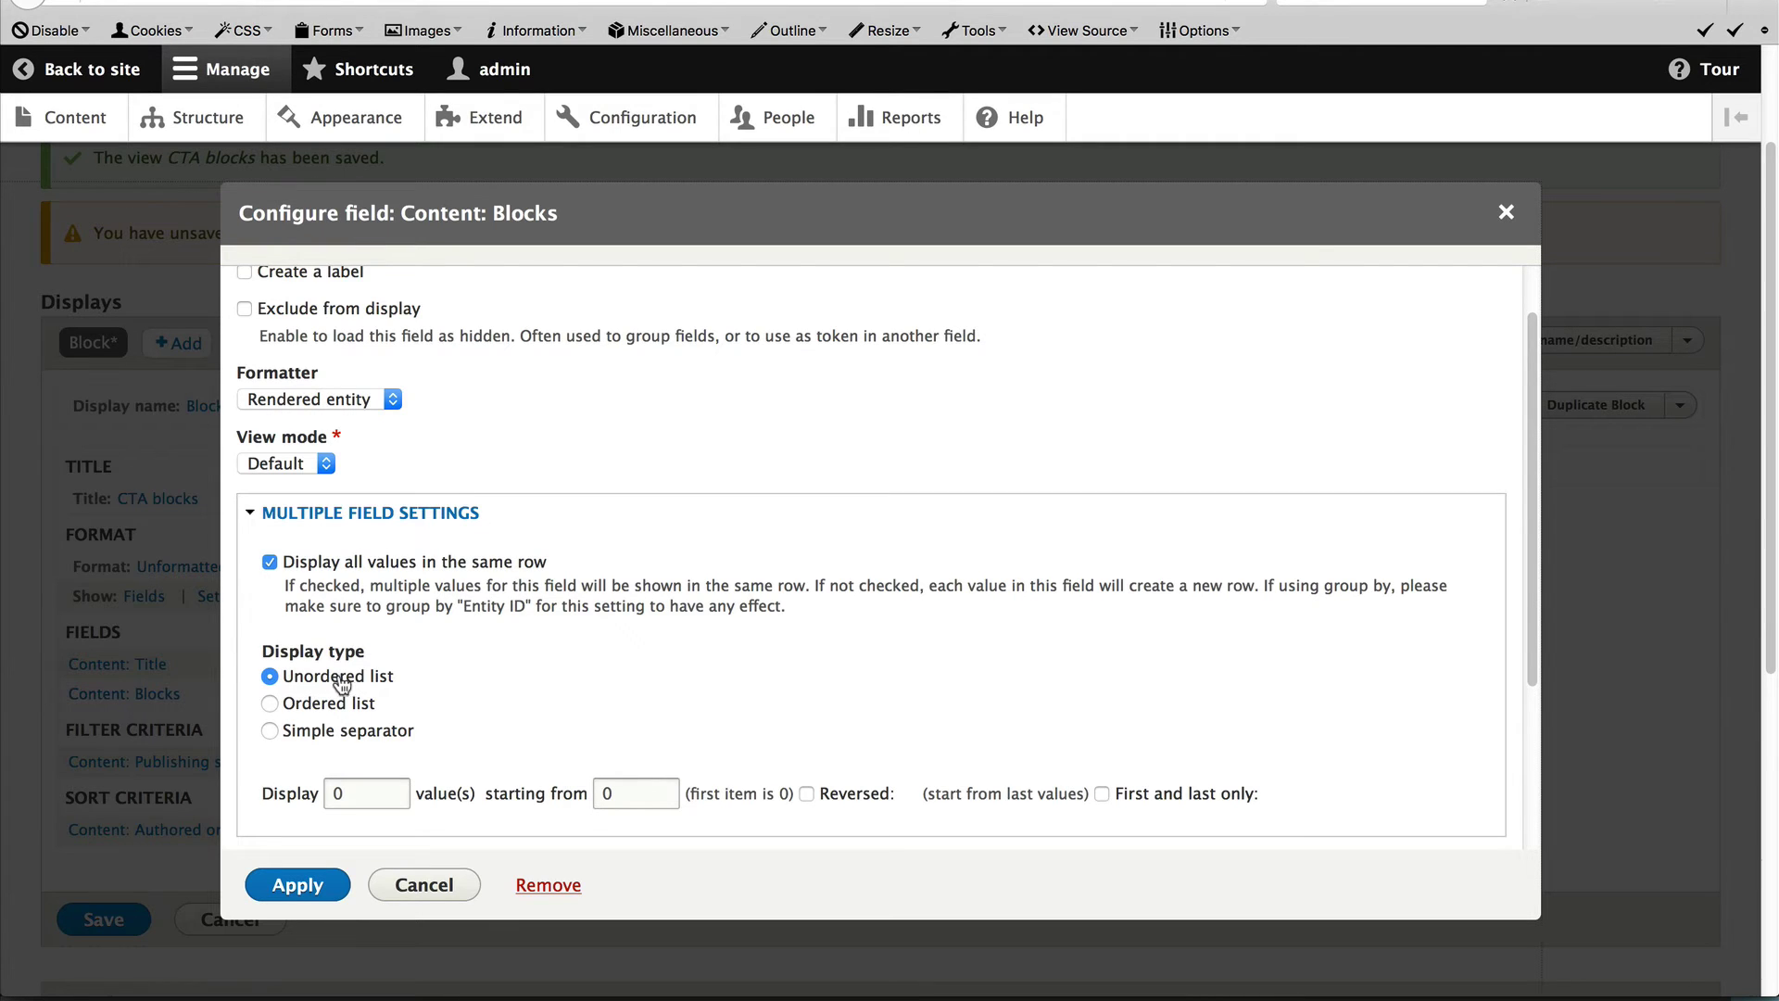
left_click(308, 893)
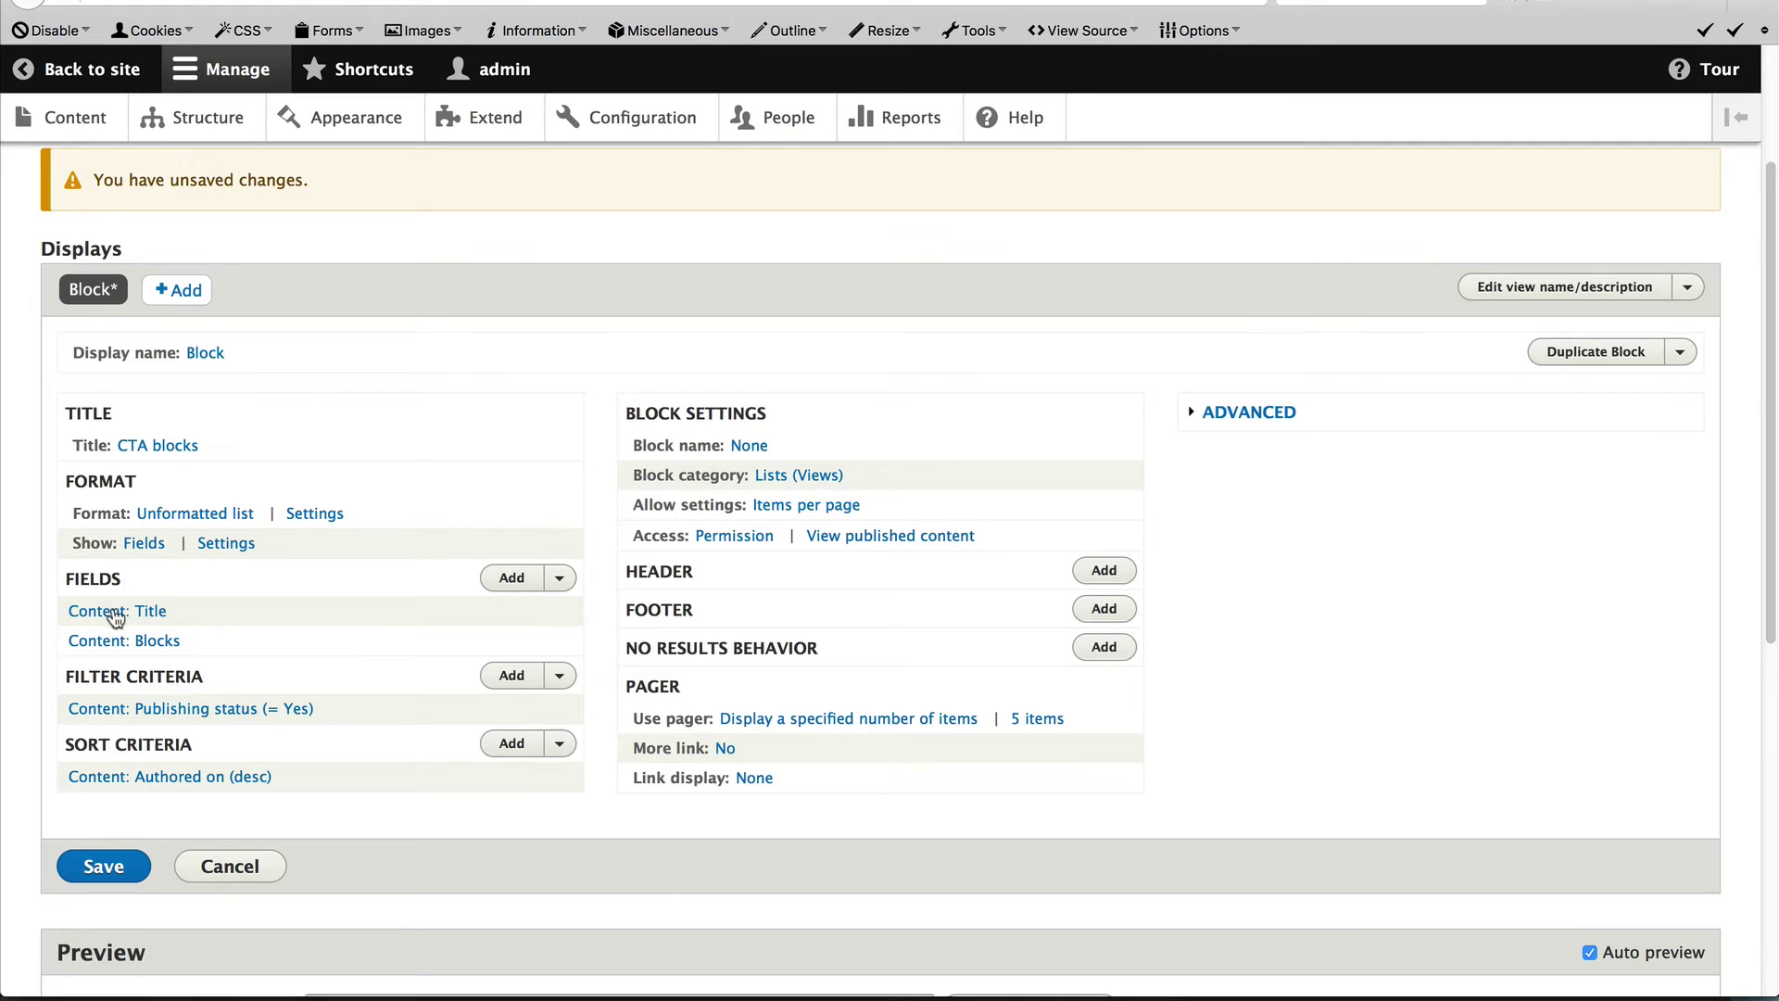
left_click(115, 611)
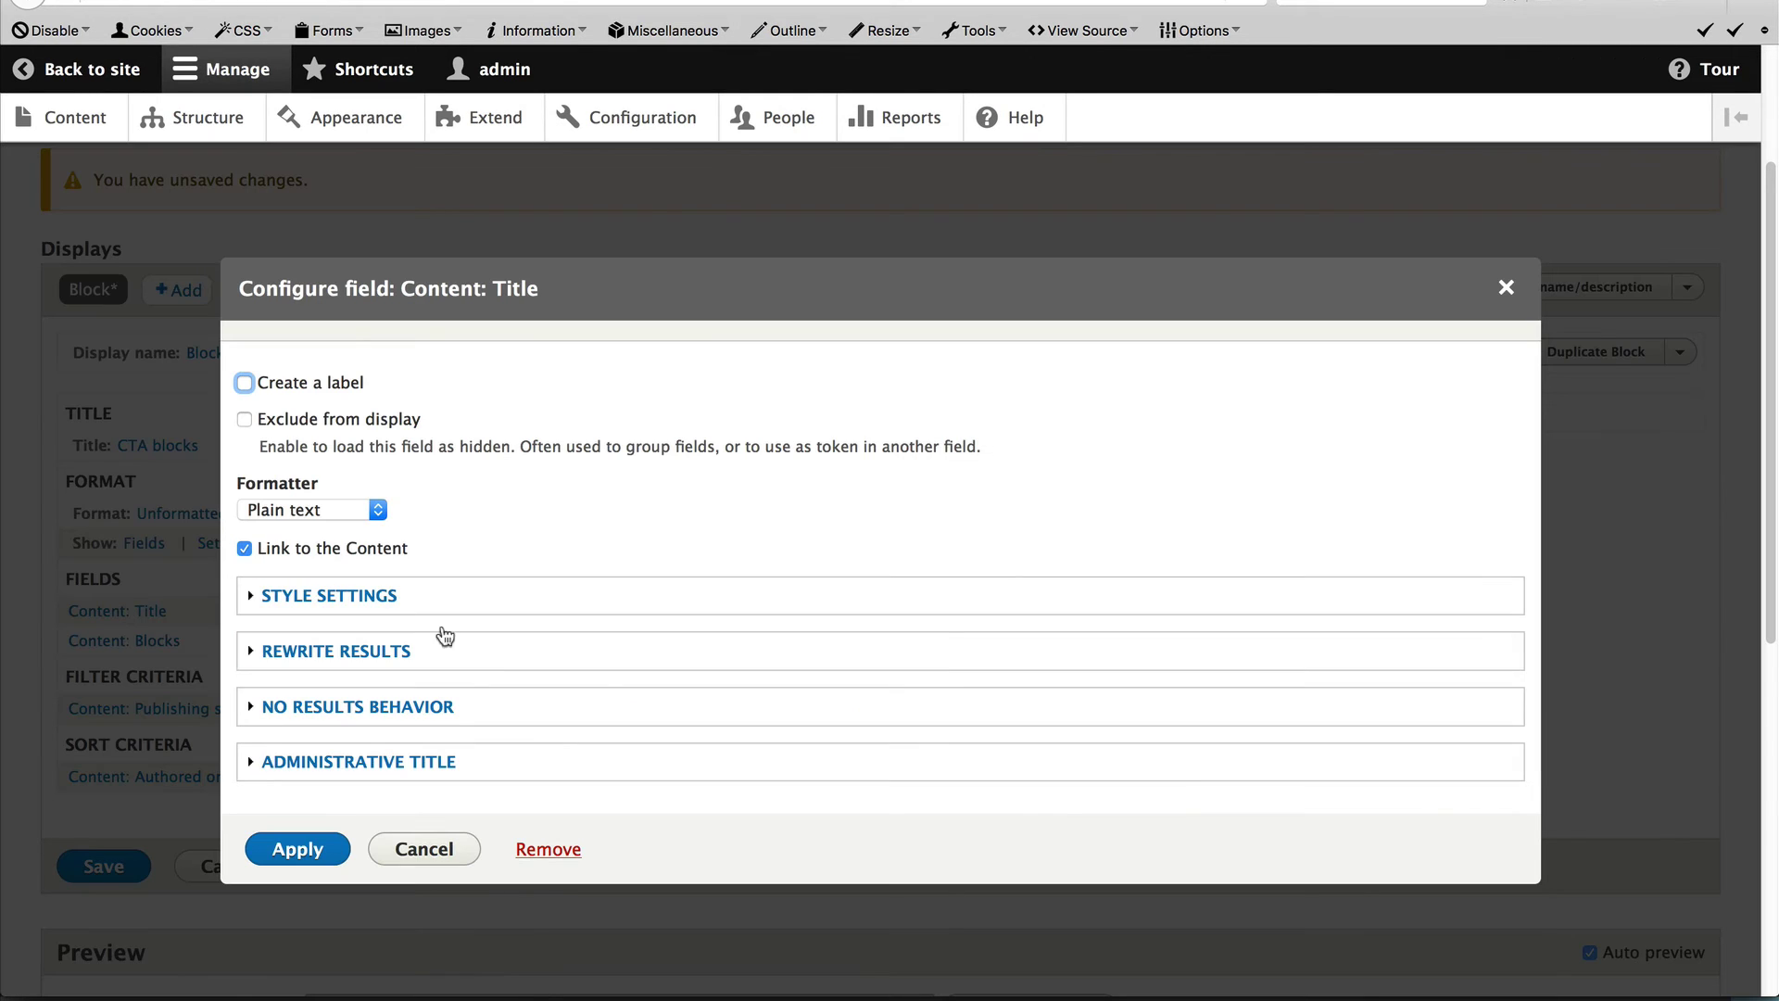
left_click(554, 852)
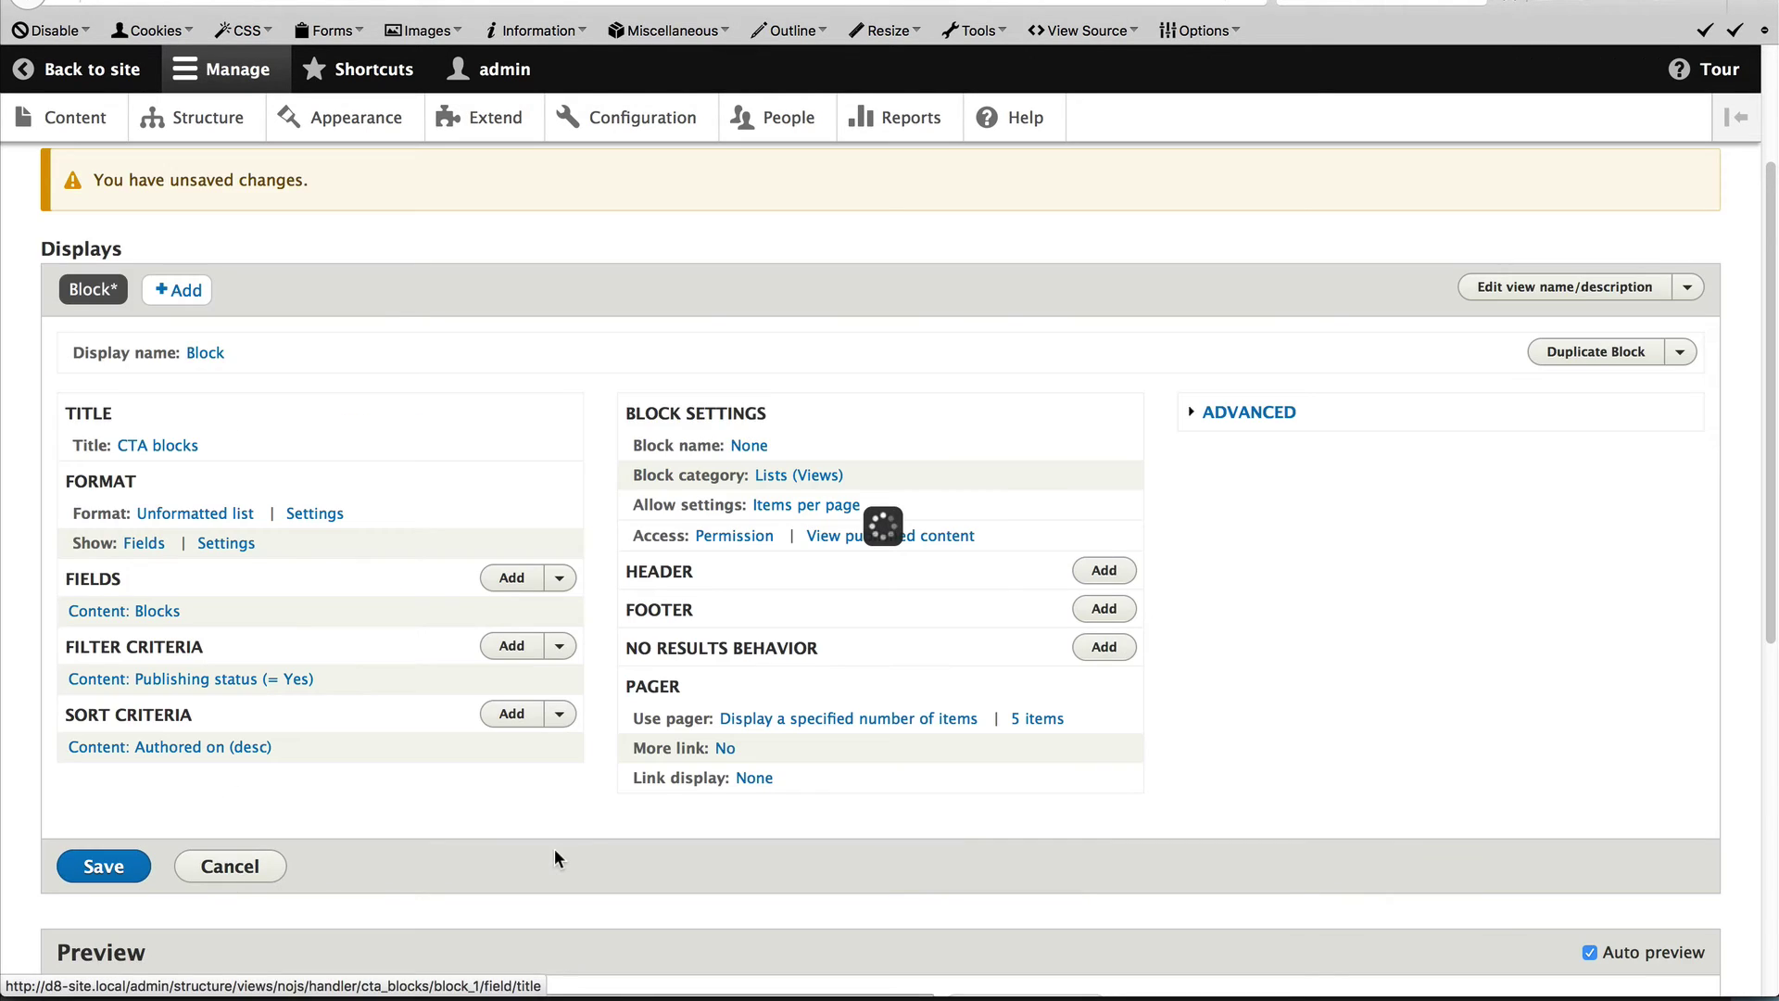
Step: Preview the CTA blocks view with contextual filter value 2, see no blocks, and save the view
scroll(604, 569, "down", 7)
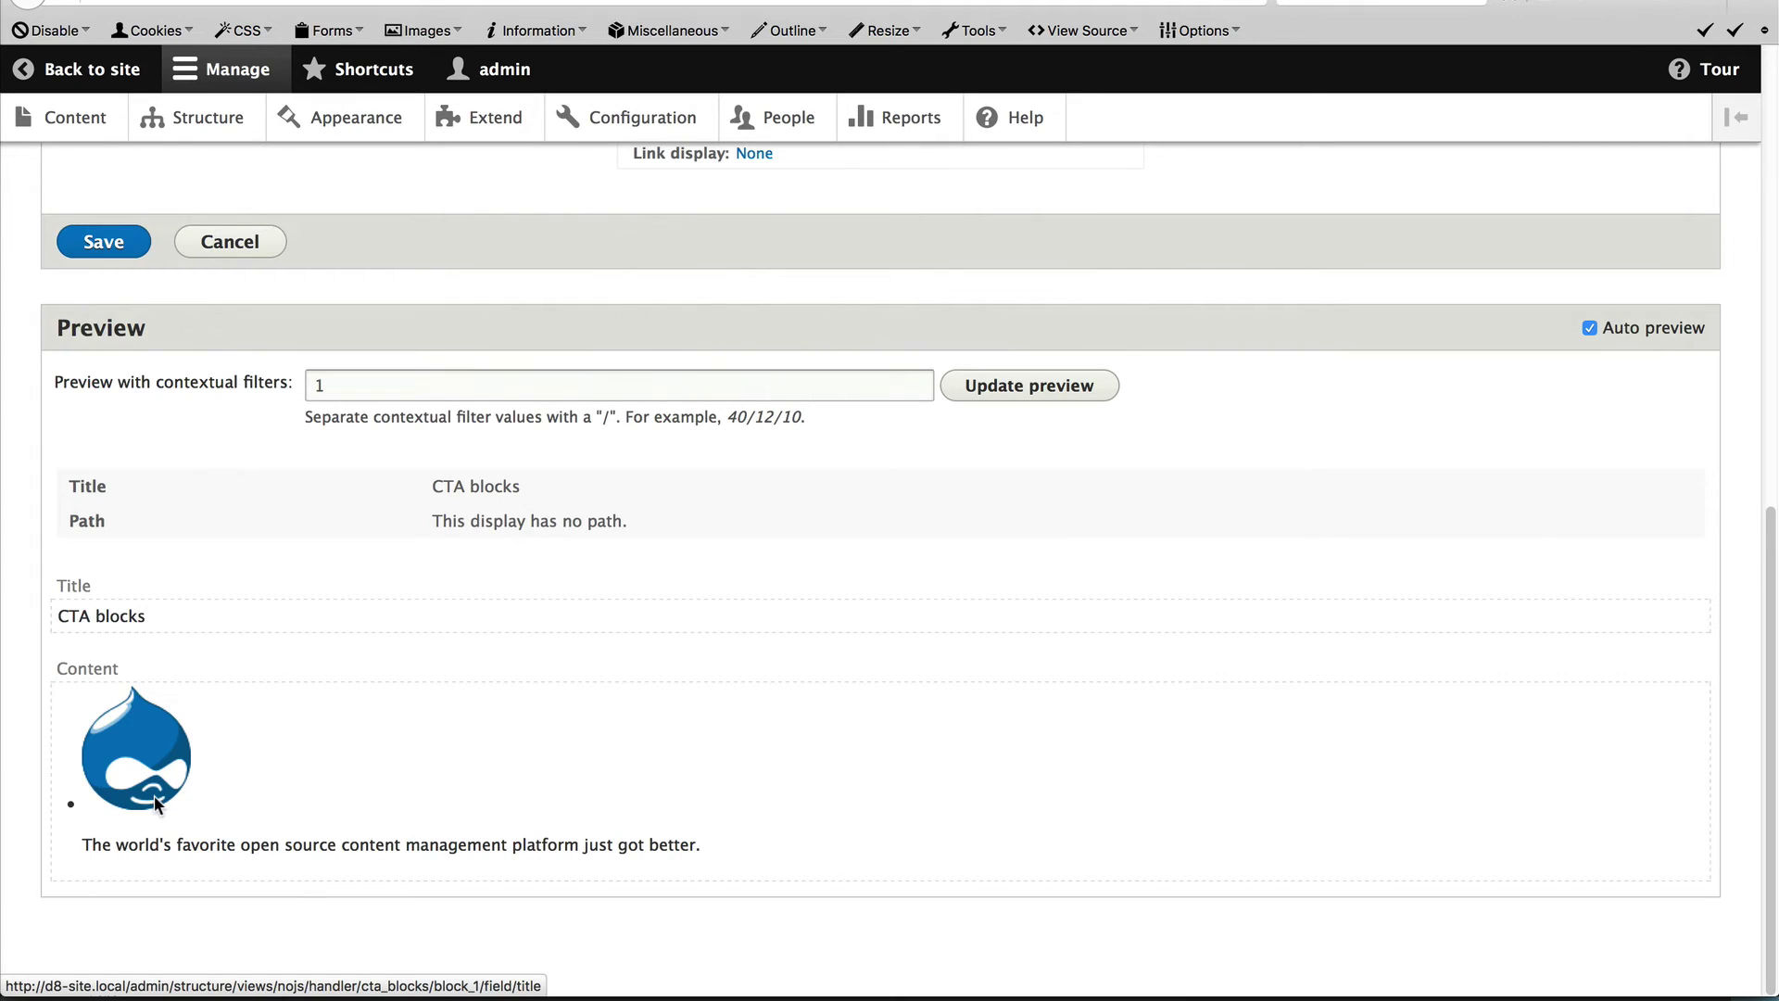
double_click(341, 386)
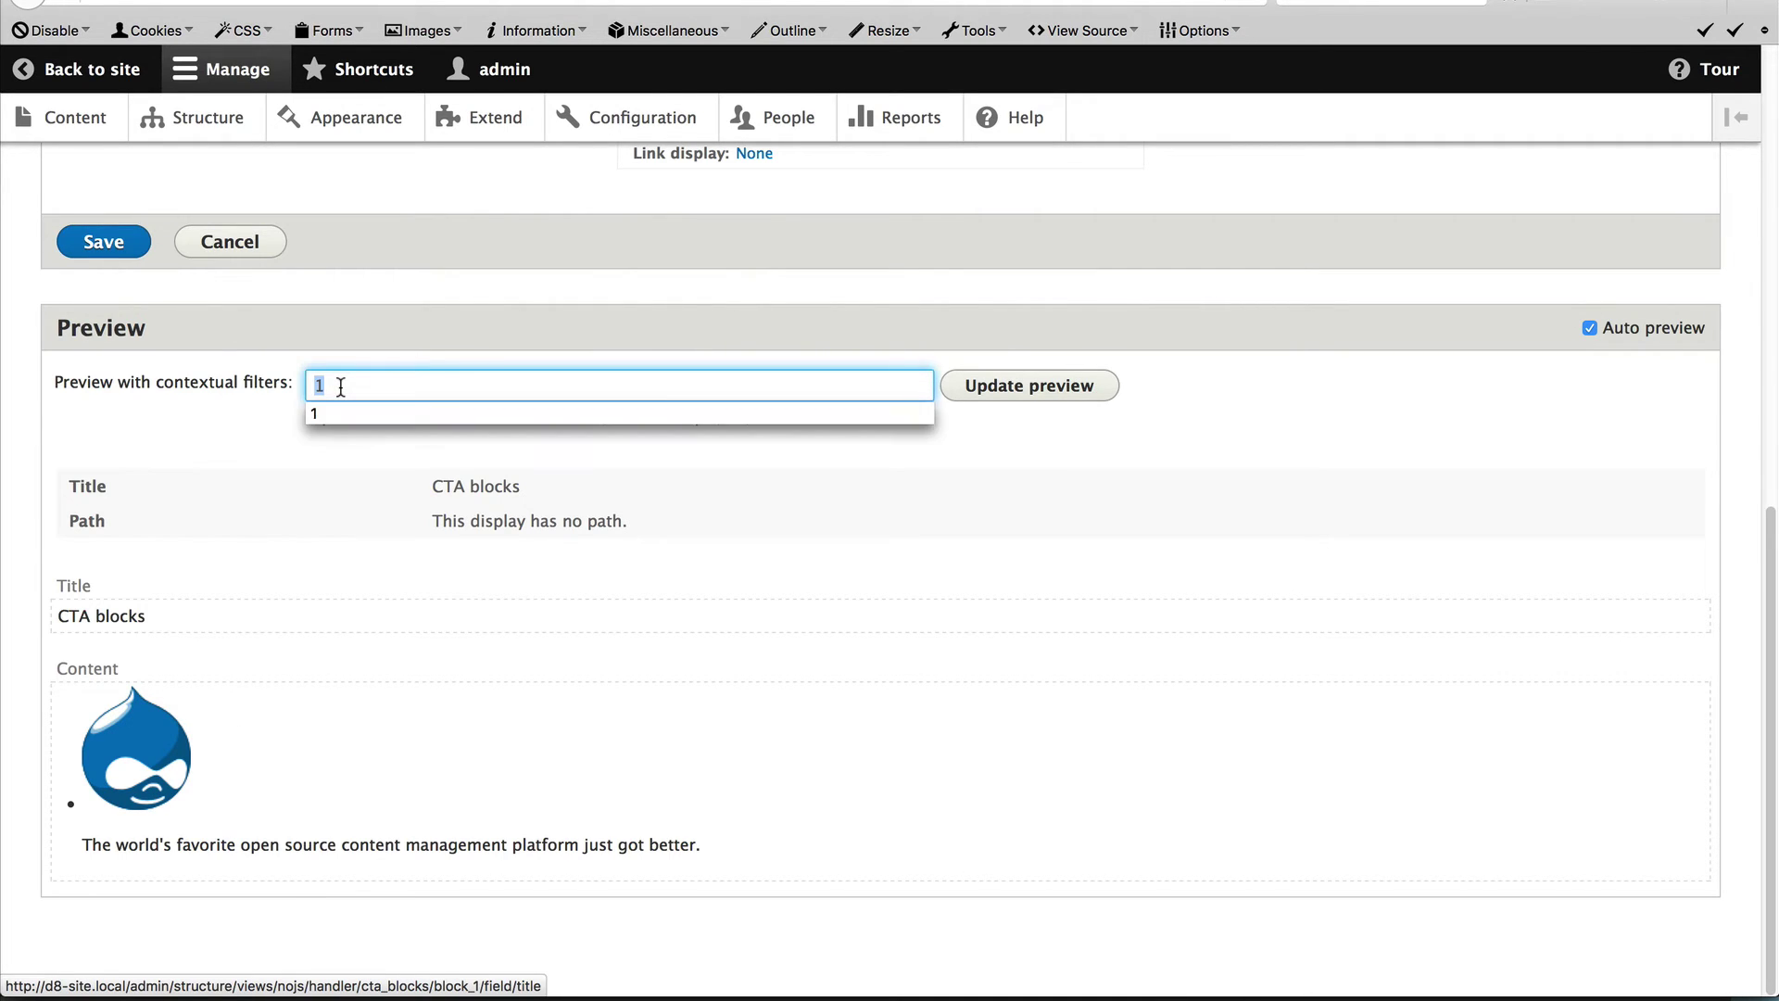
type("2")
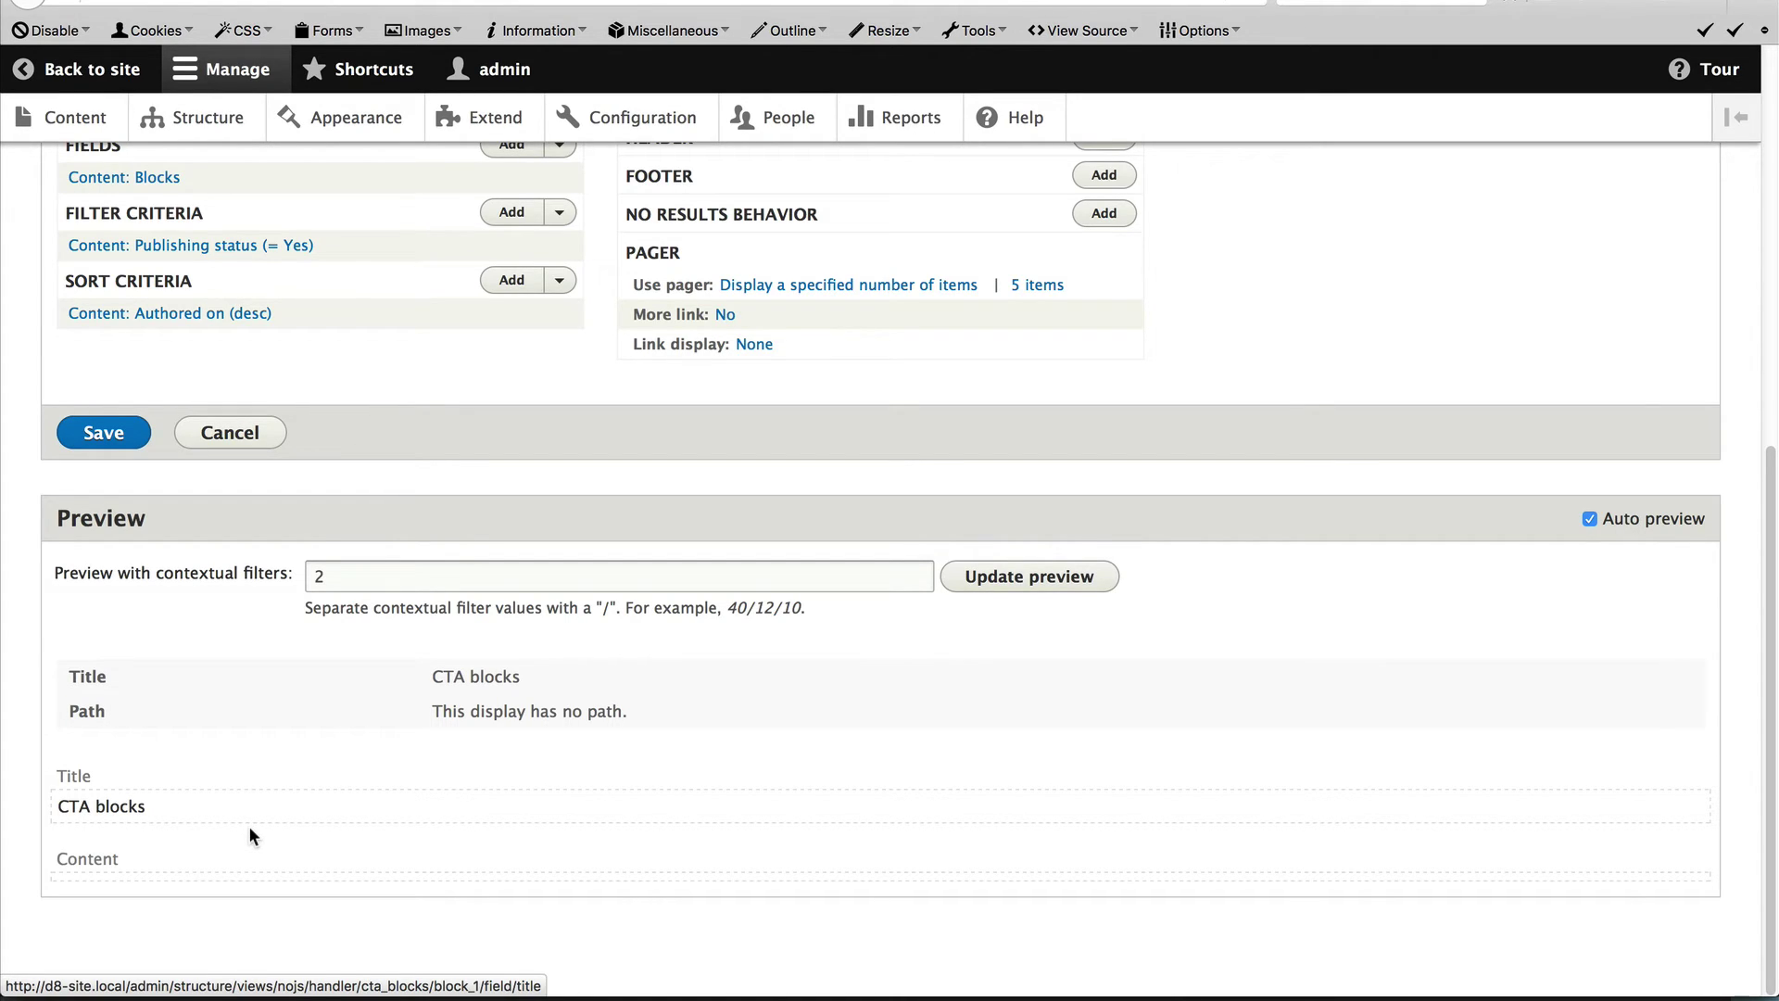
scroll(611, 555, "up", 3)
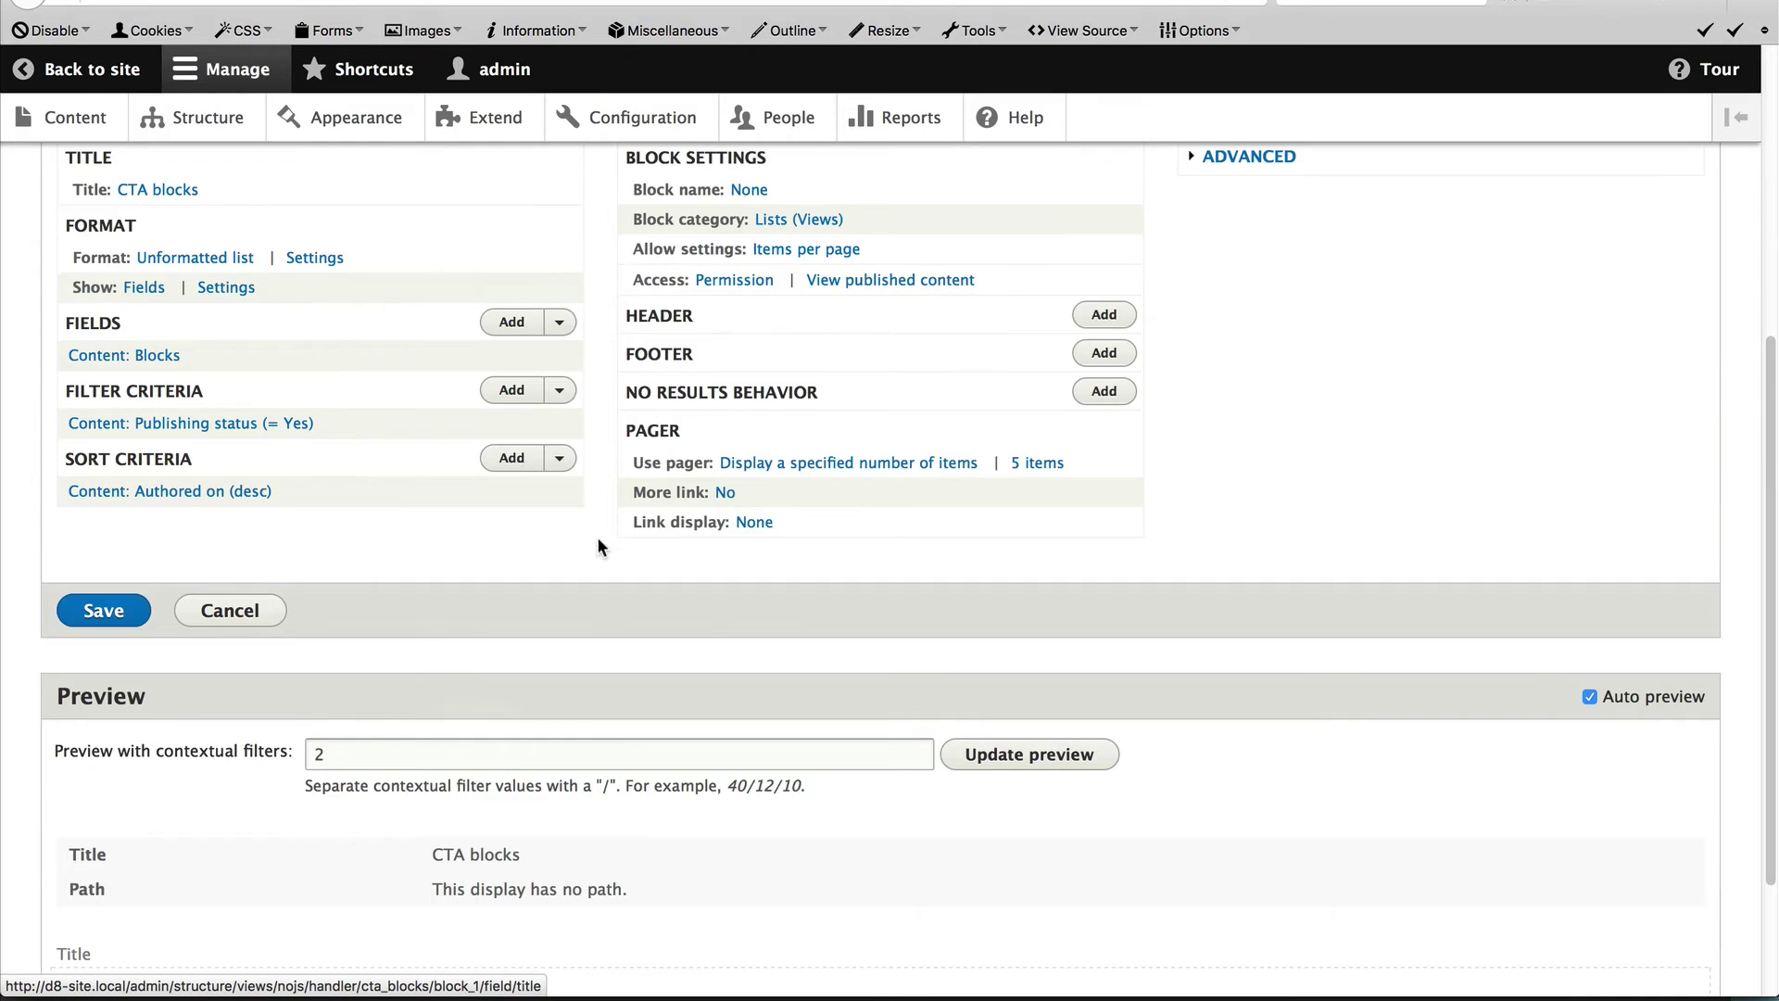
left_click(81, 614)
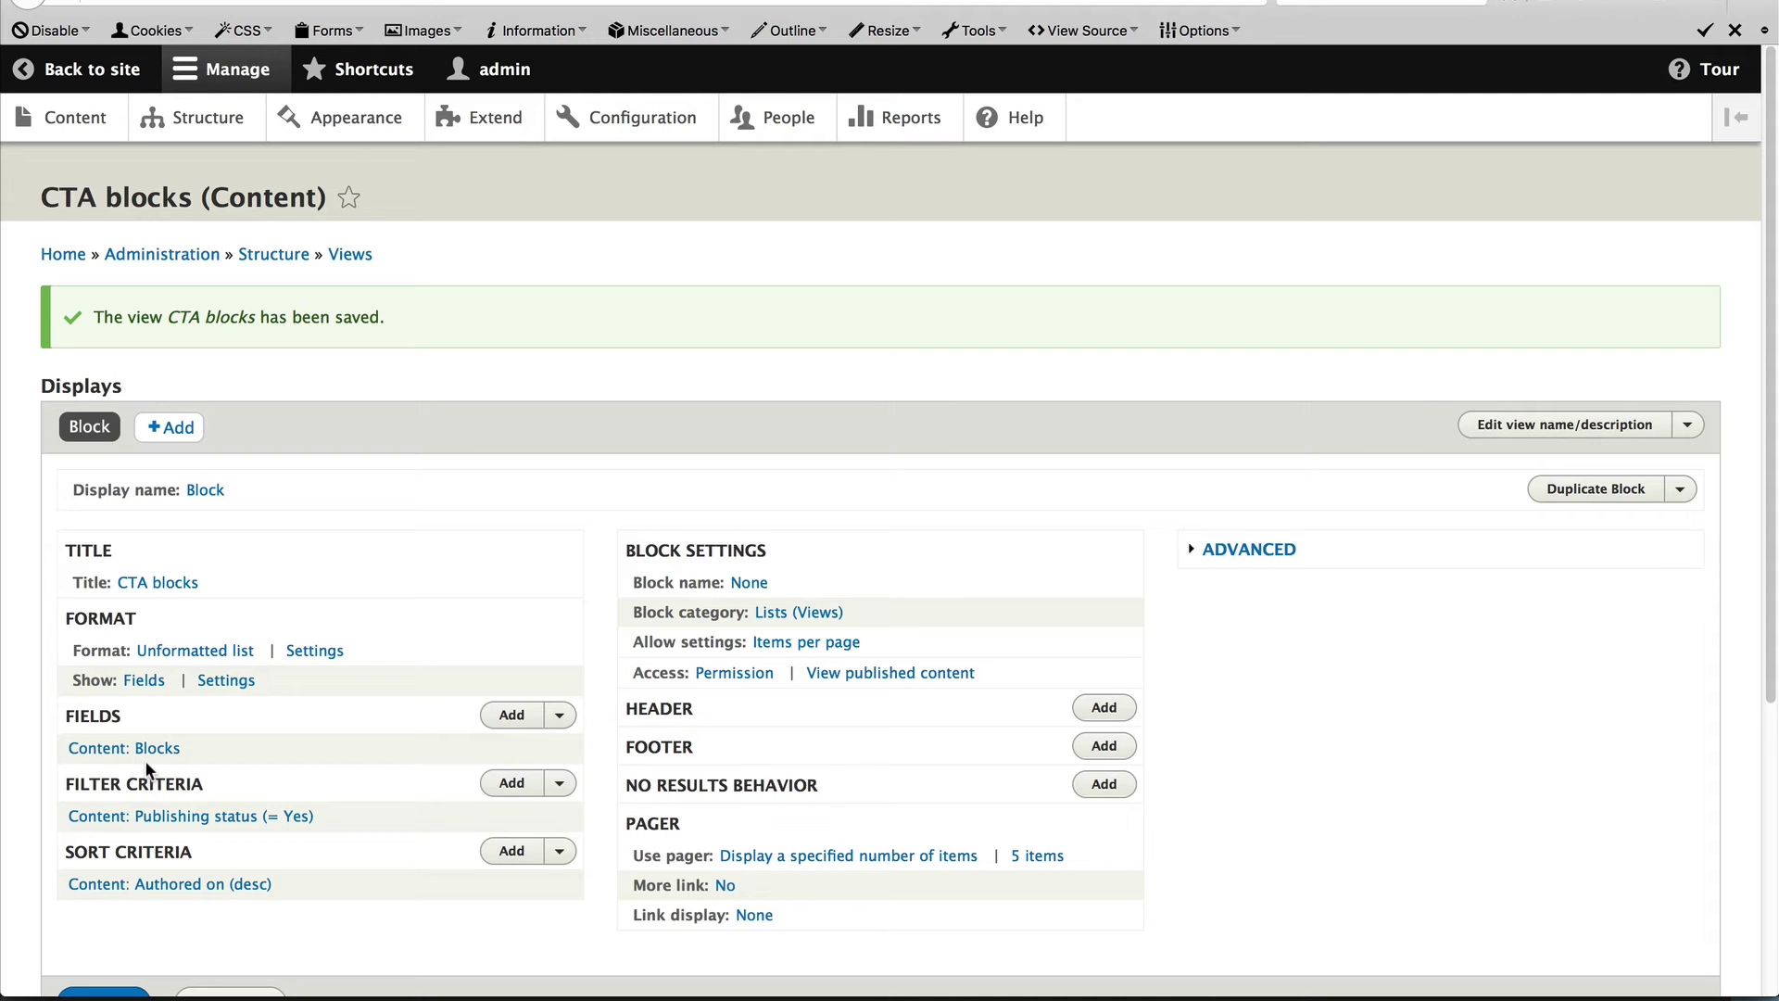
scroll(588, 607, "down", 3)
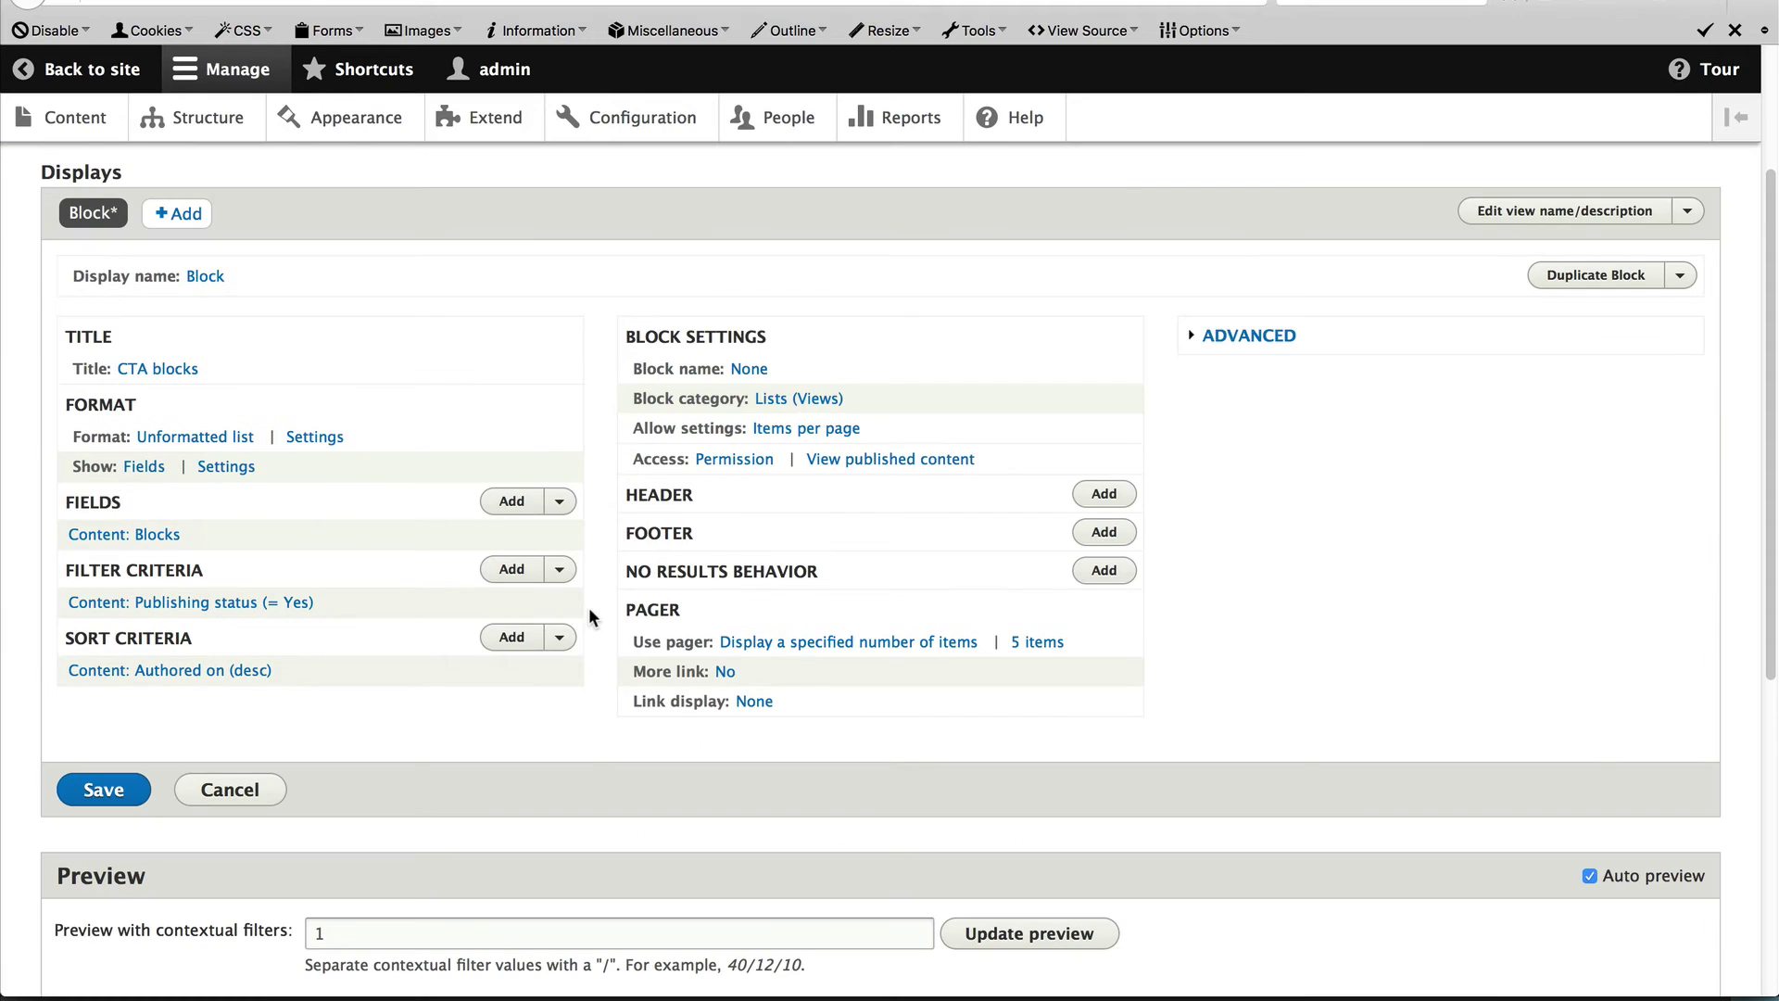
Step: Add a required 'Custom block referenced from field_blocks' relationship to the CTA blocks view
left_click(1252, 337)
left_click(1664, 441)
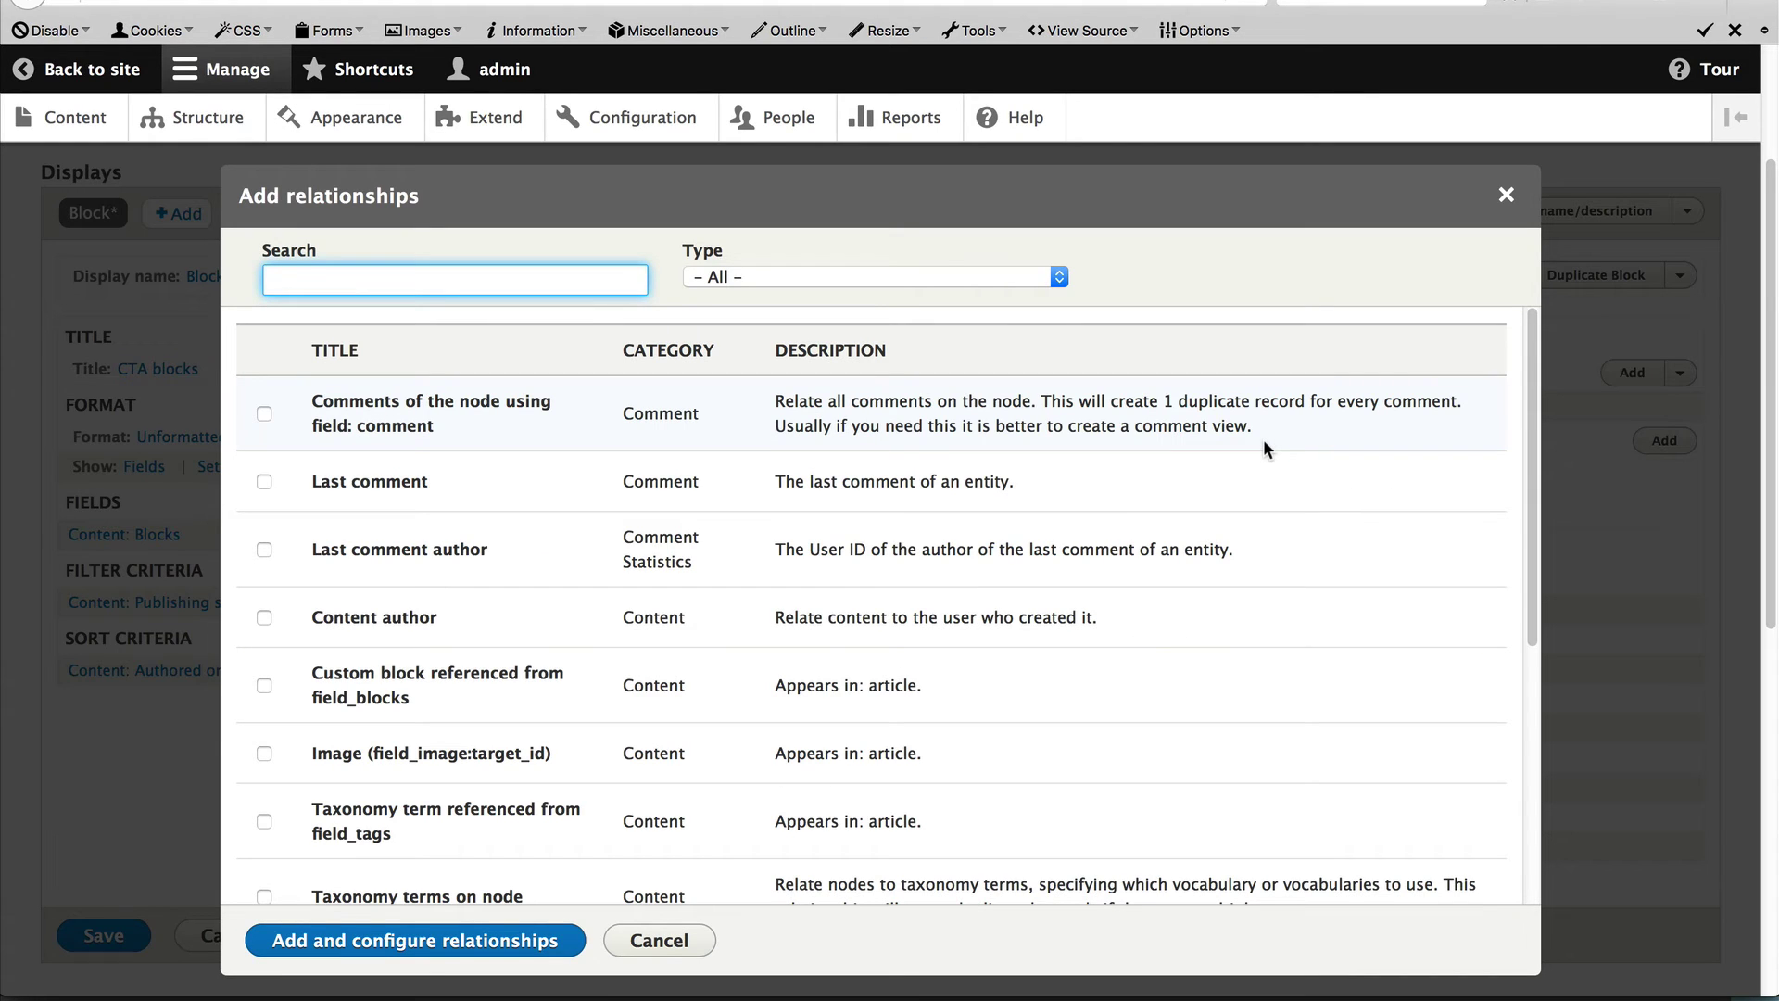
type("blocks")
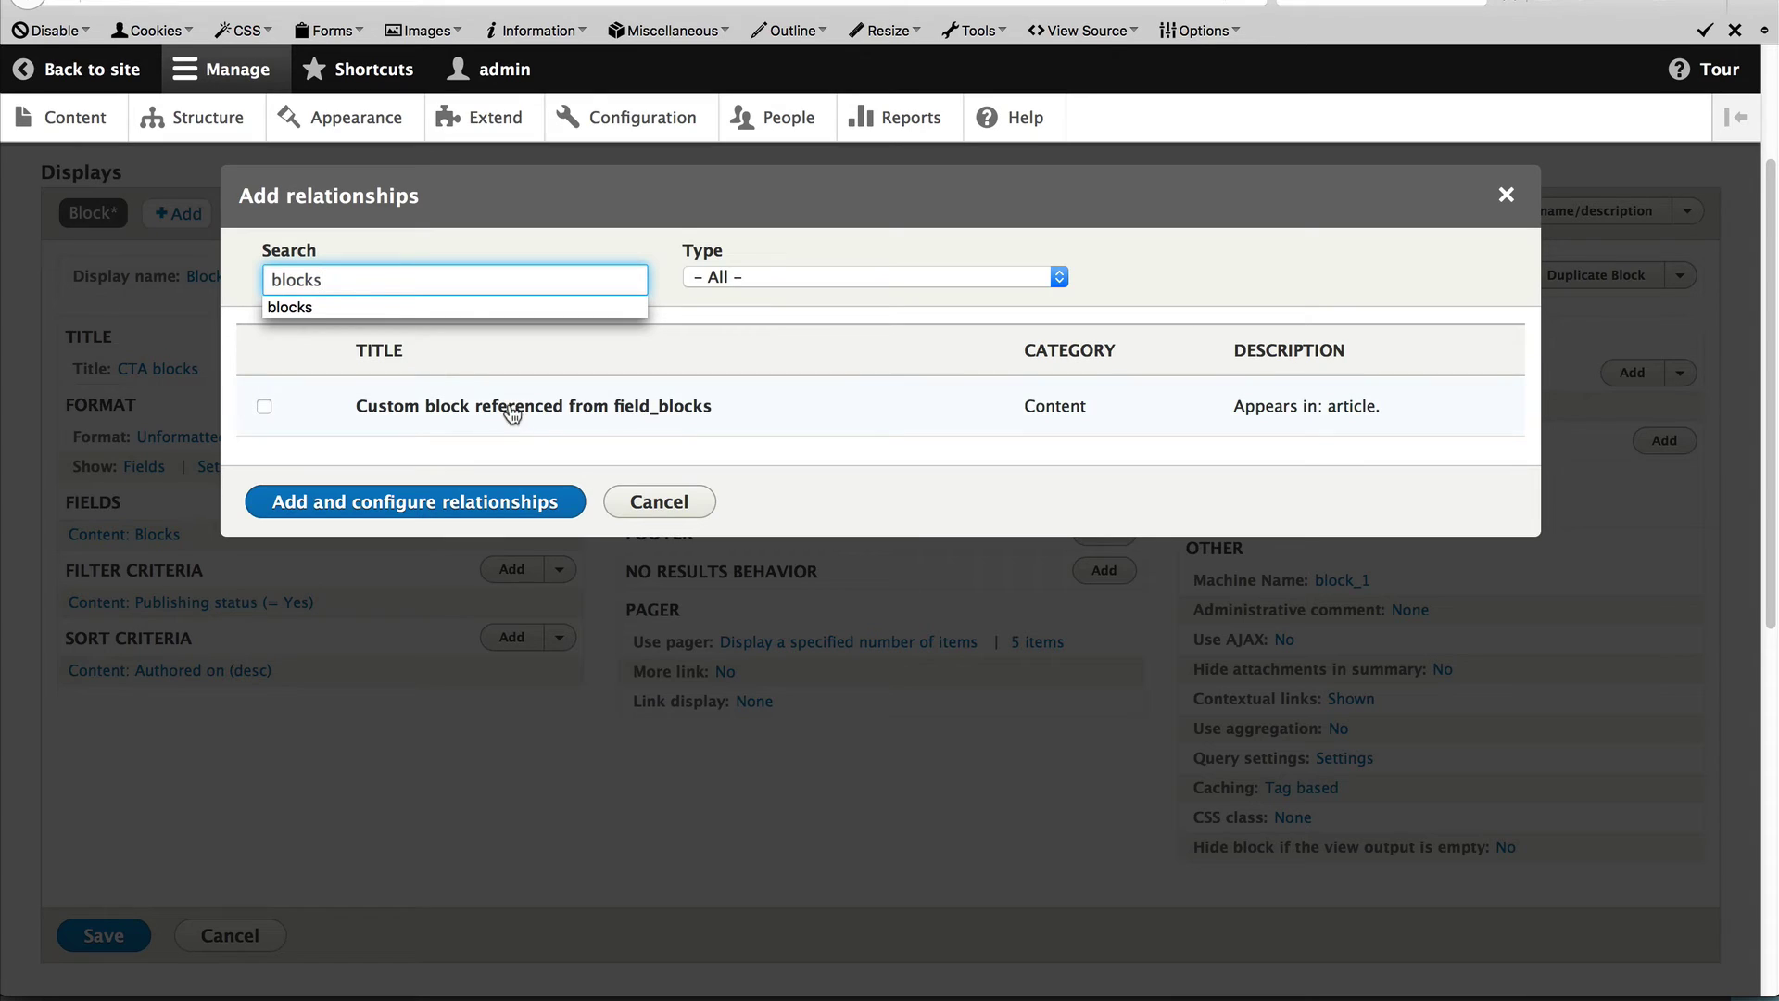
left_click(263, 408)
left_click(263, 407)
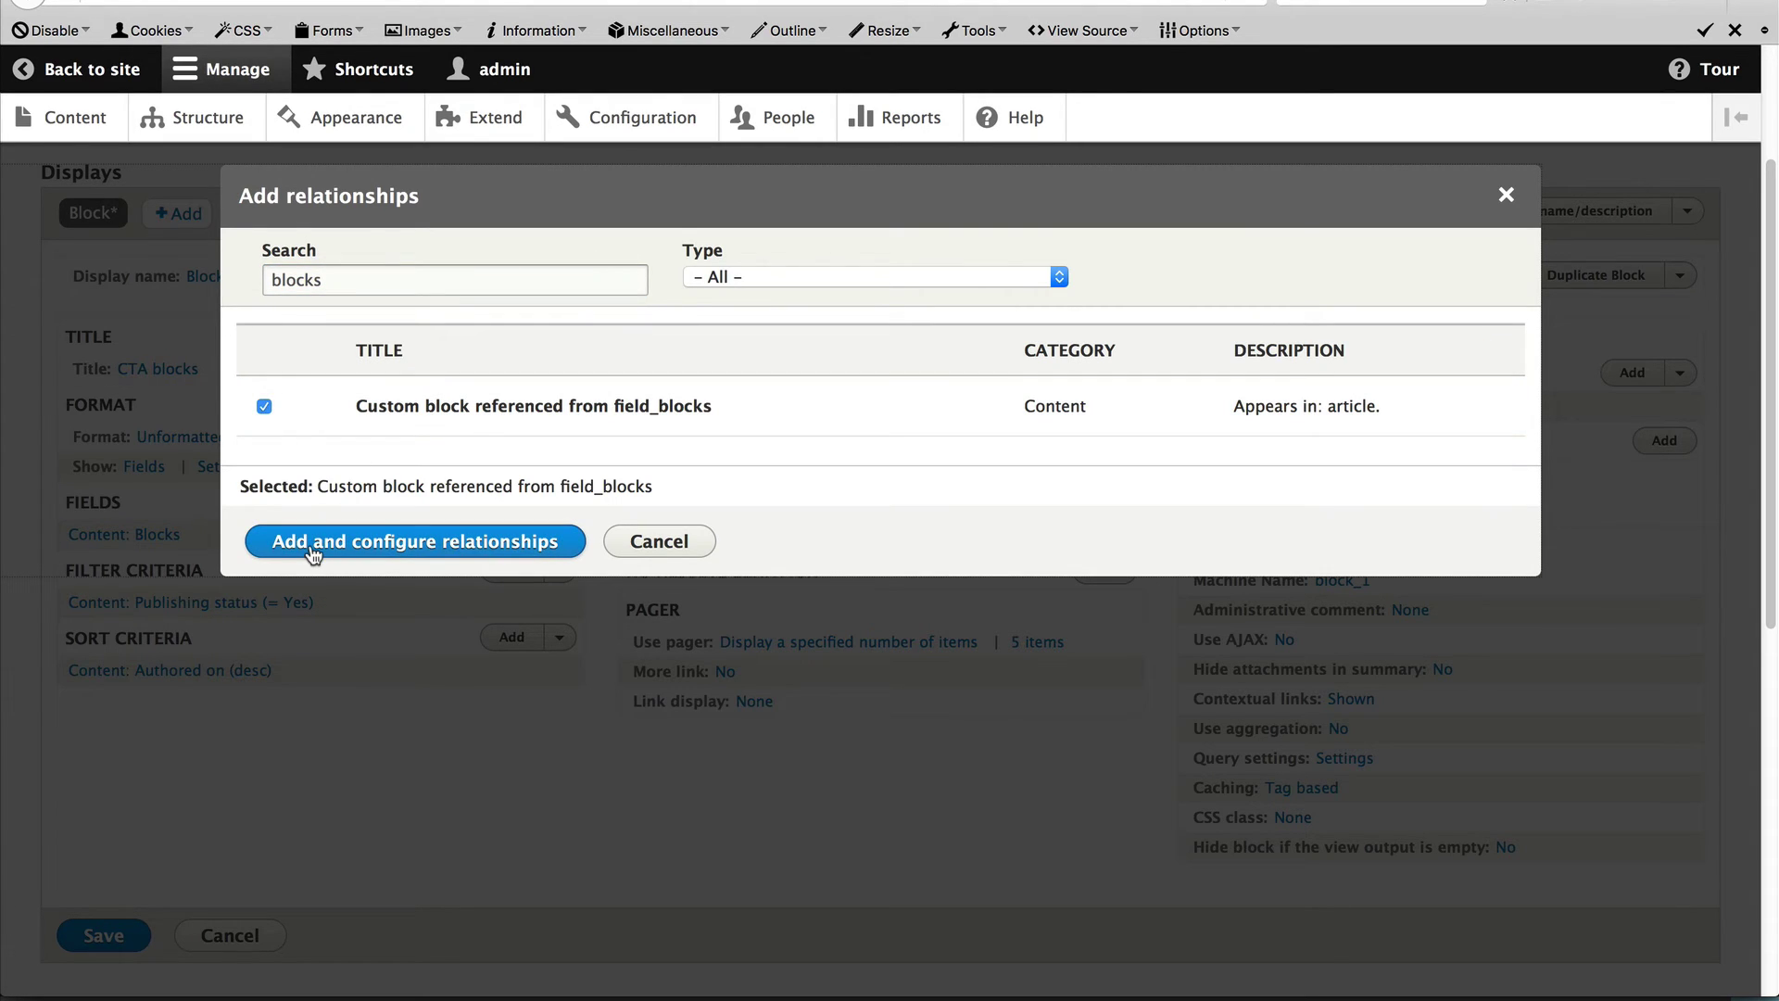
left_click(313, 546)
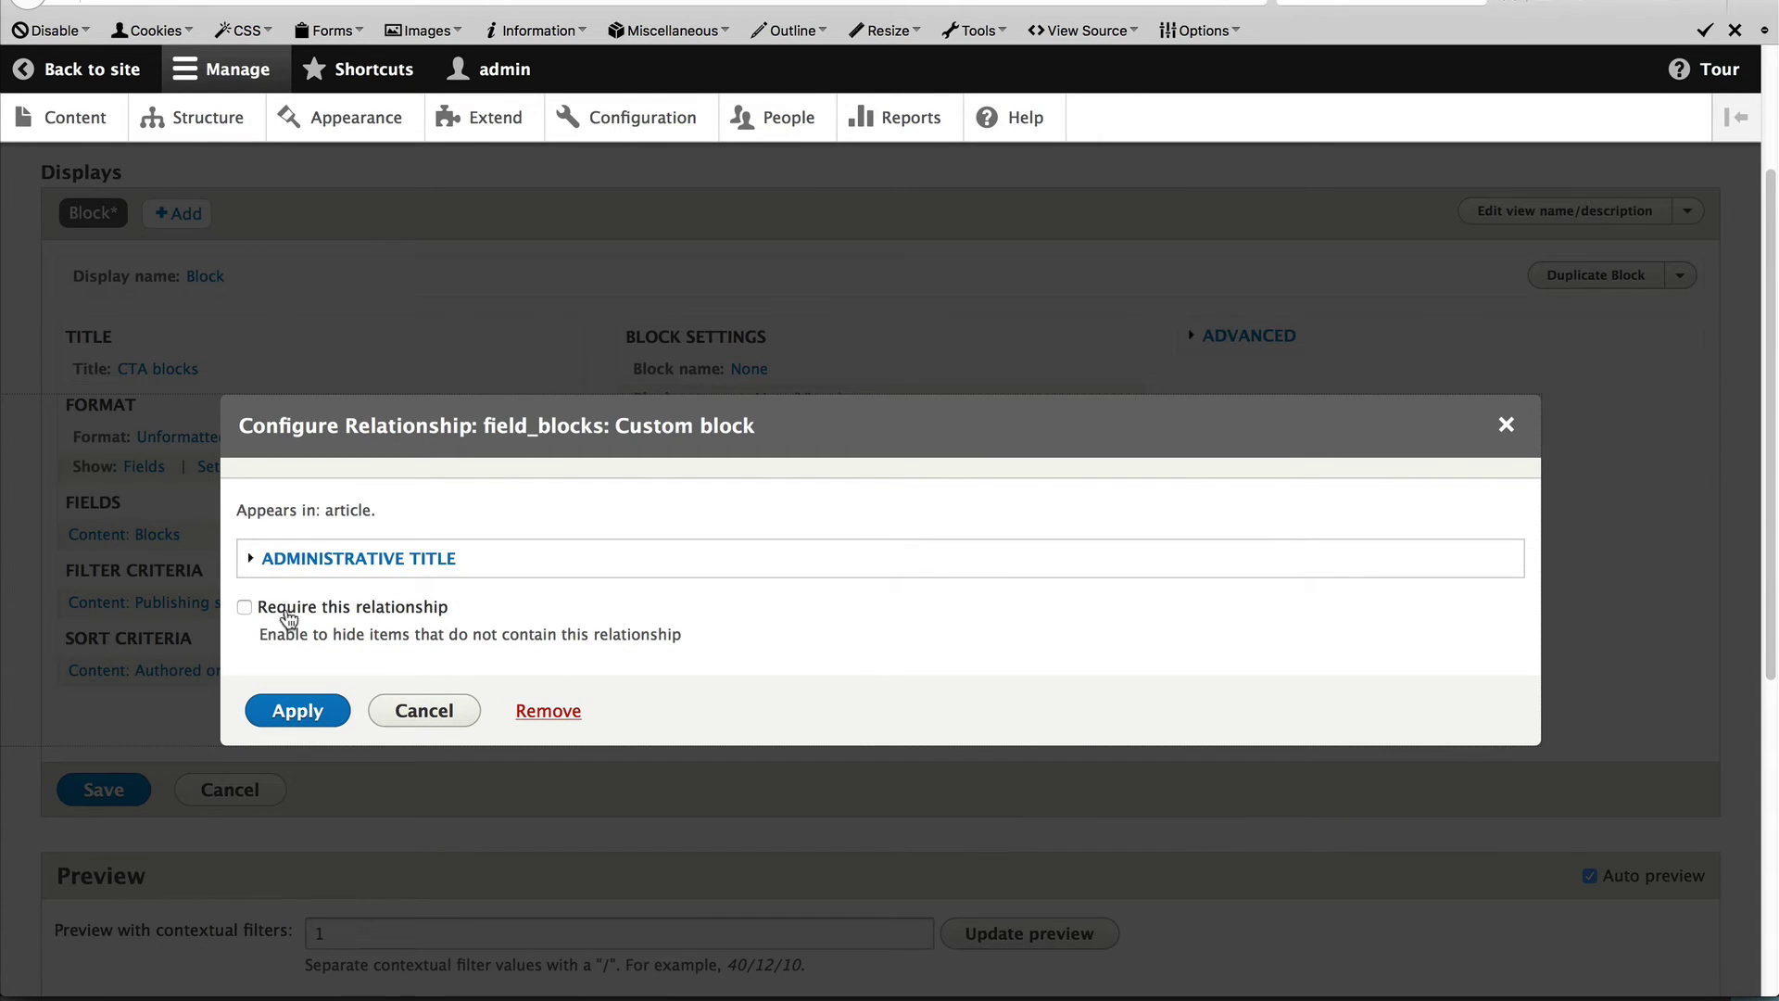
left_click(387, 611)
left_click(316, 722)
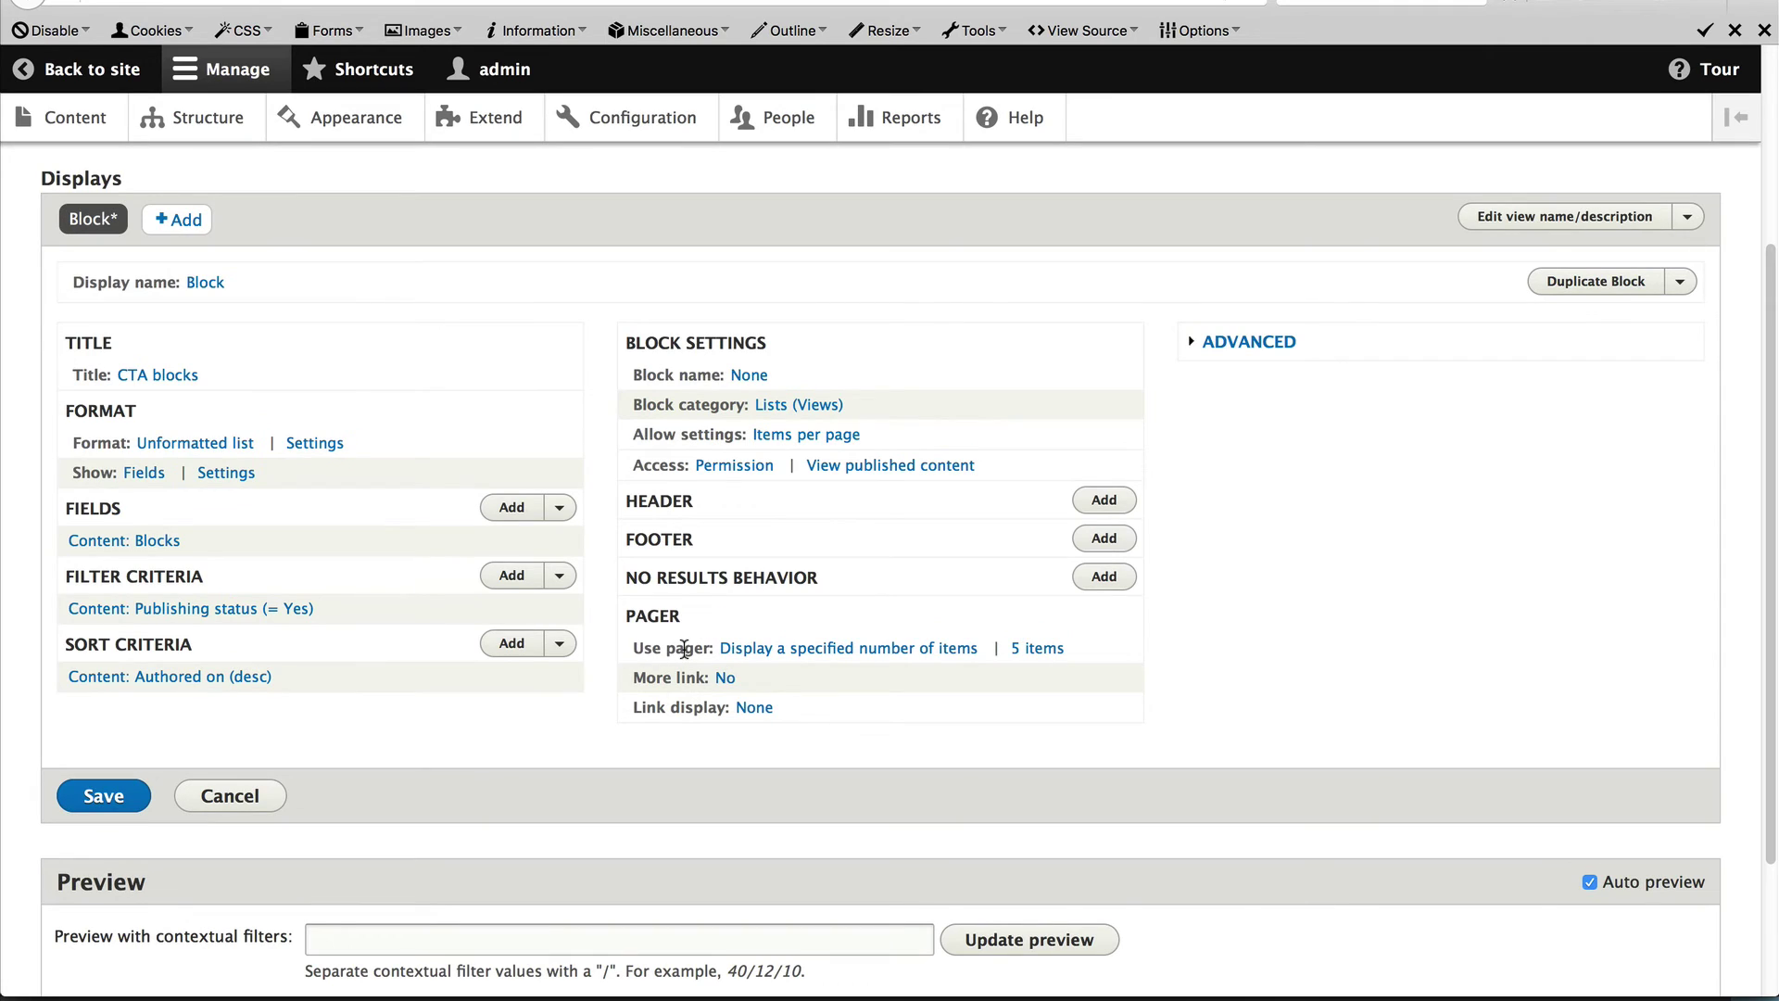
Step: Change the view's pager from 5 items to display just 1 item
left_click(1025, 650)
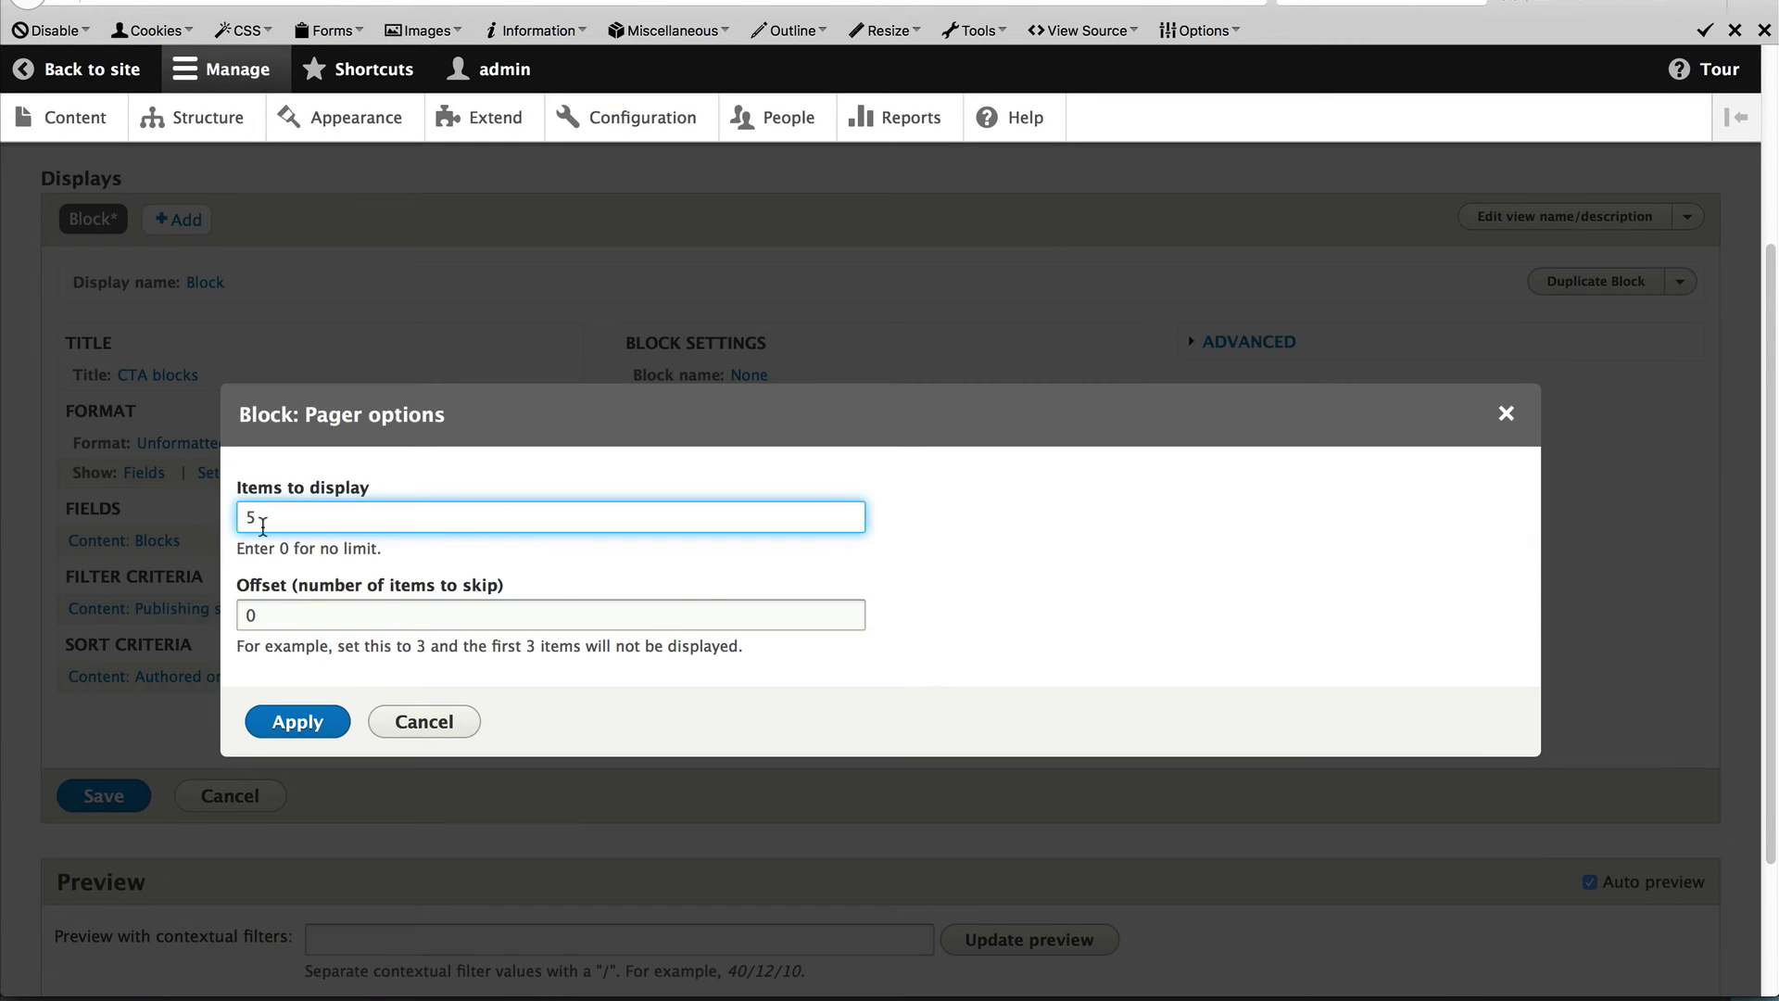
double_click(243, 519)
type("1")
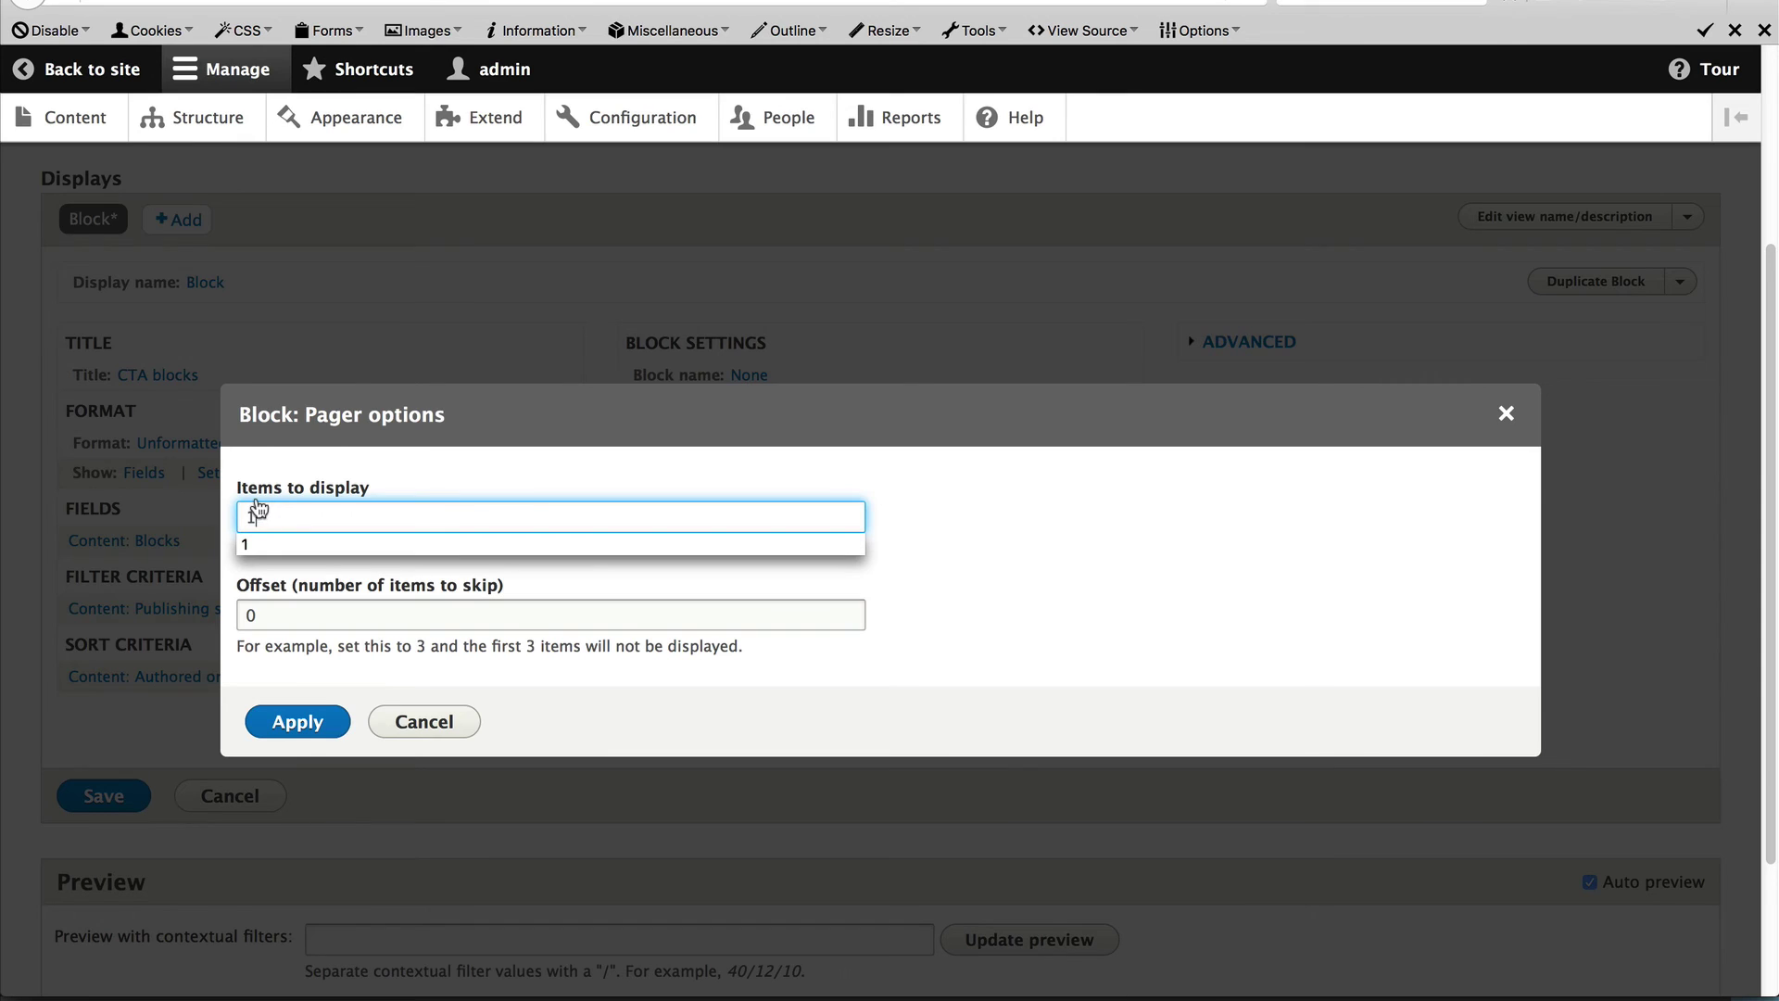
left_click(301, 724)
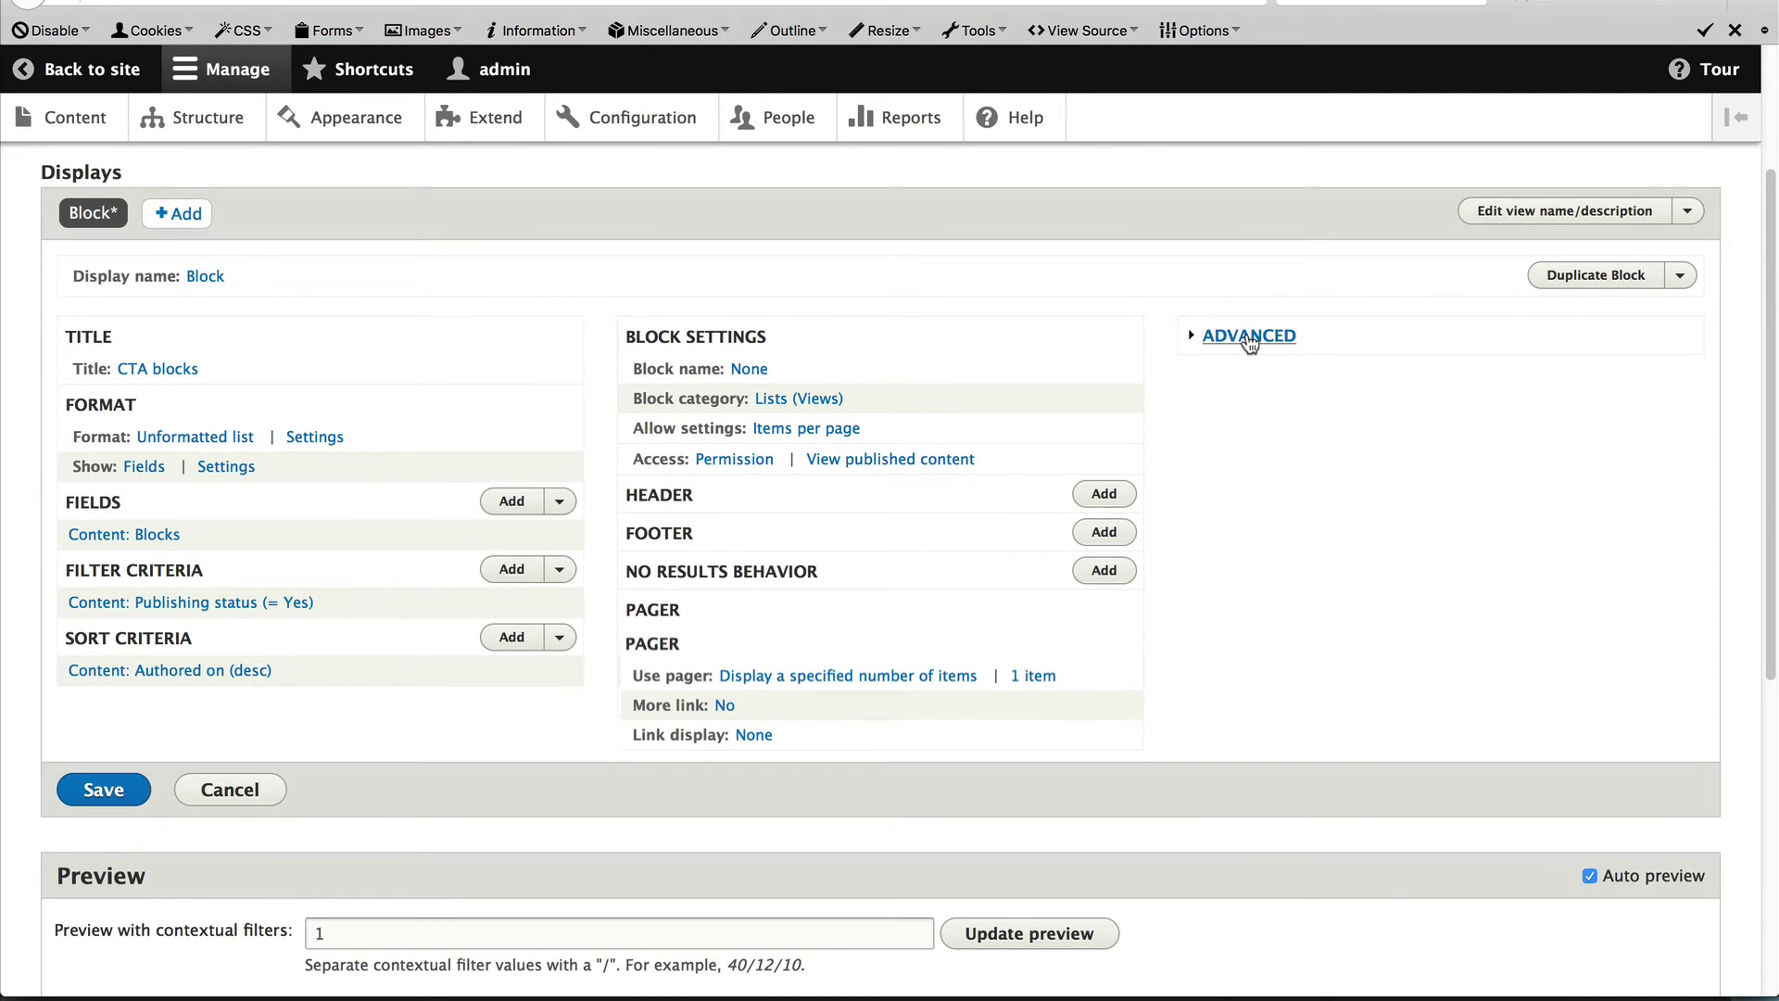
Step: Enable 'Hide block if no result/empty text' in Advanced settings and save the CTA blocks view
left_click(1248, 338)
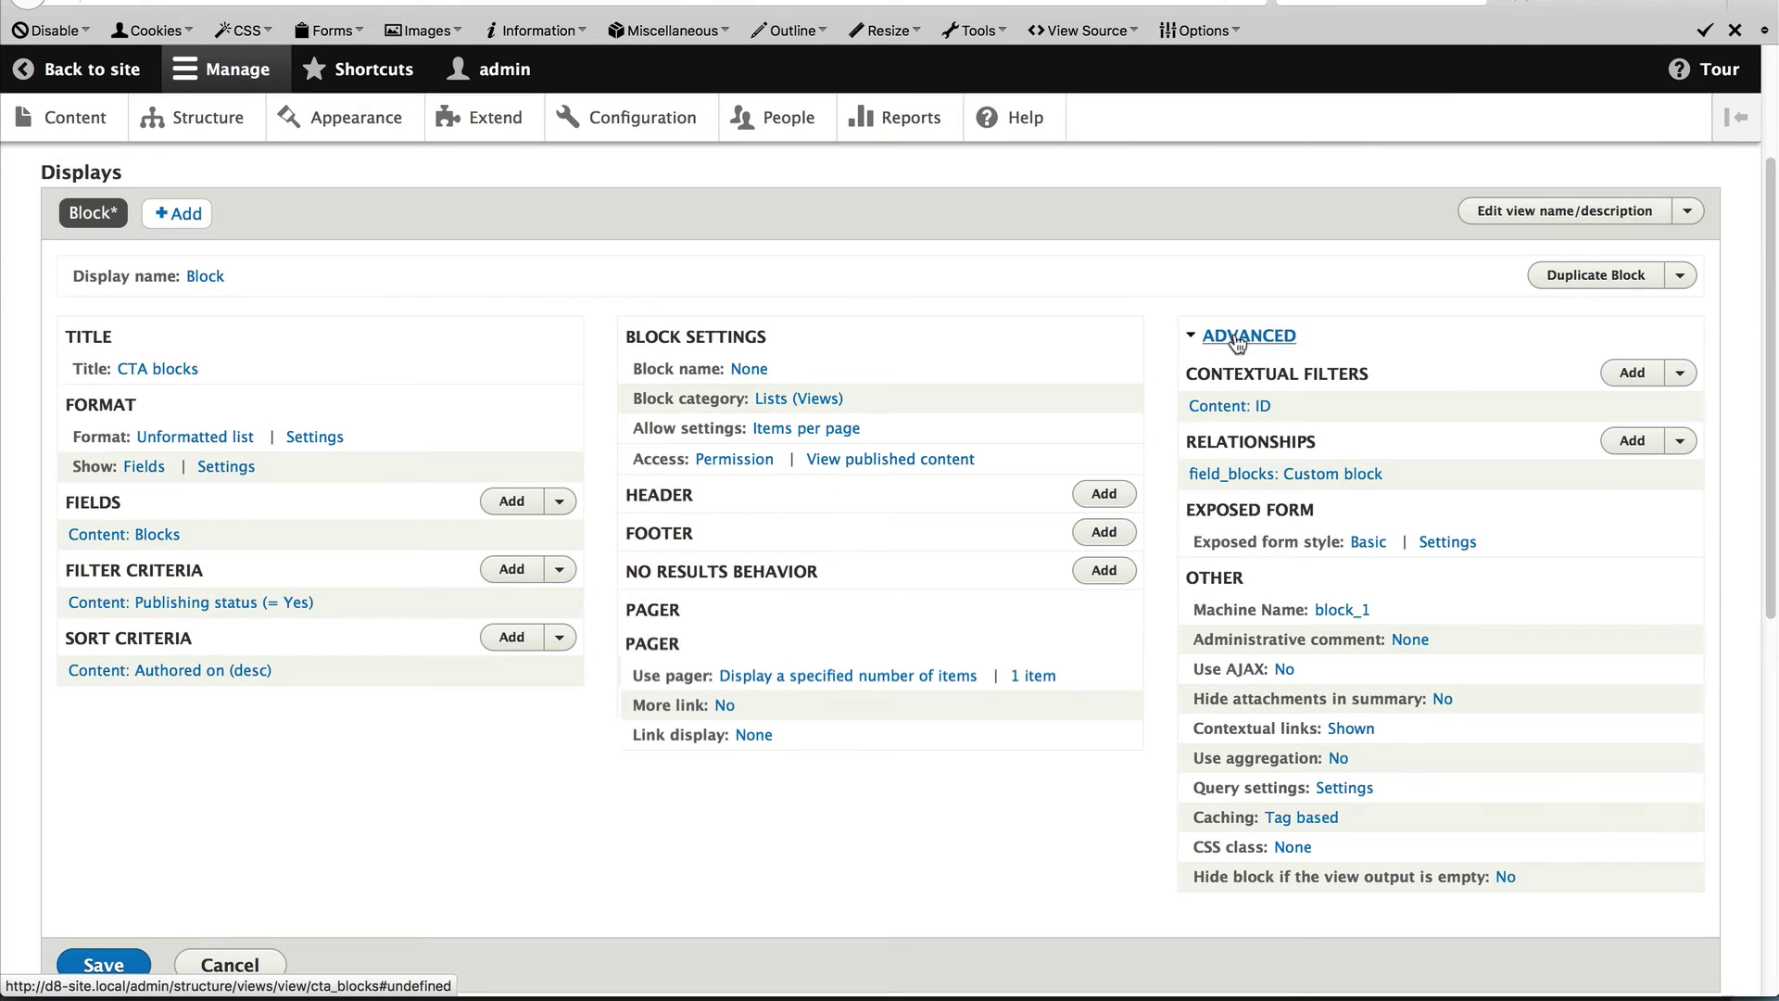
left_click(1505, 879)
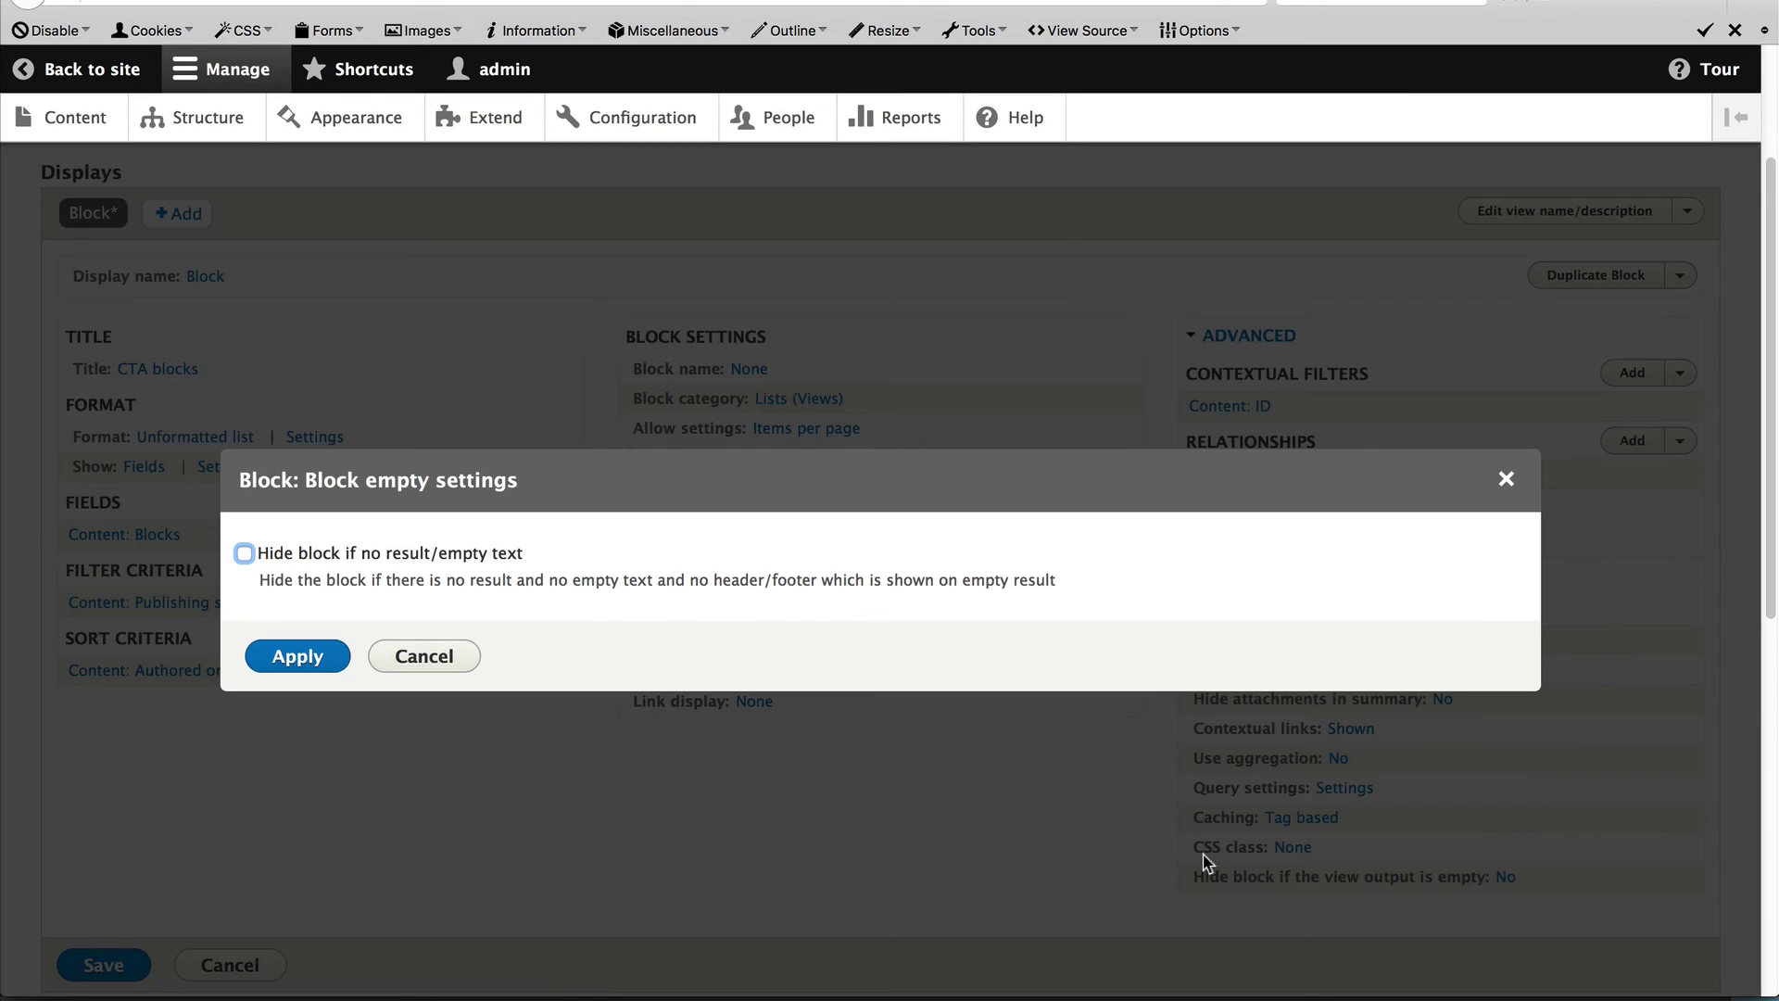
left_click(244, 553)
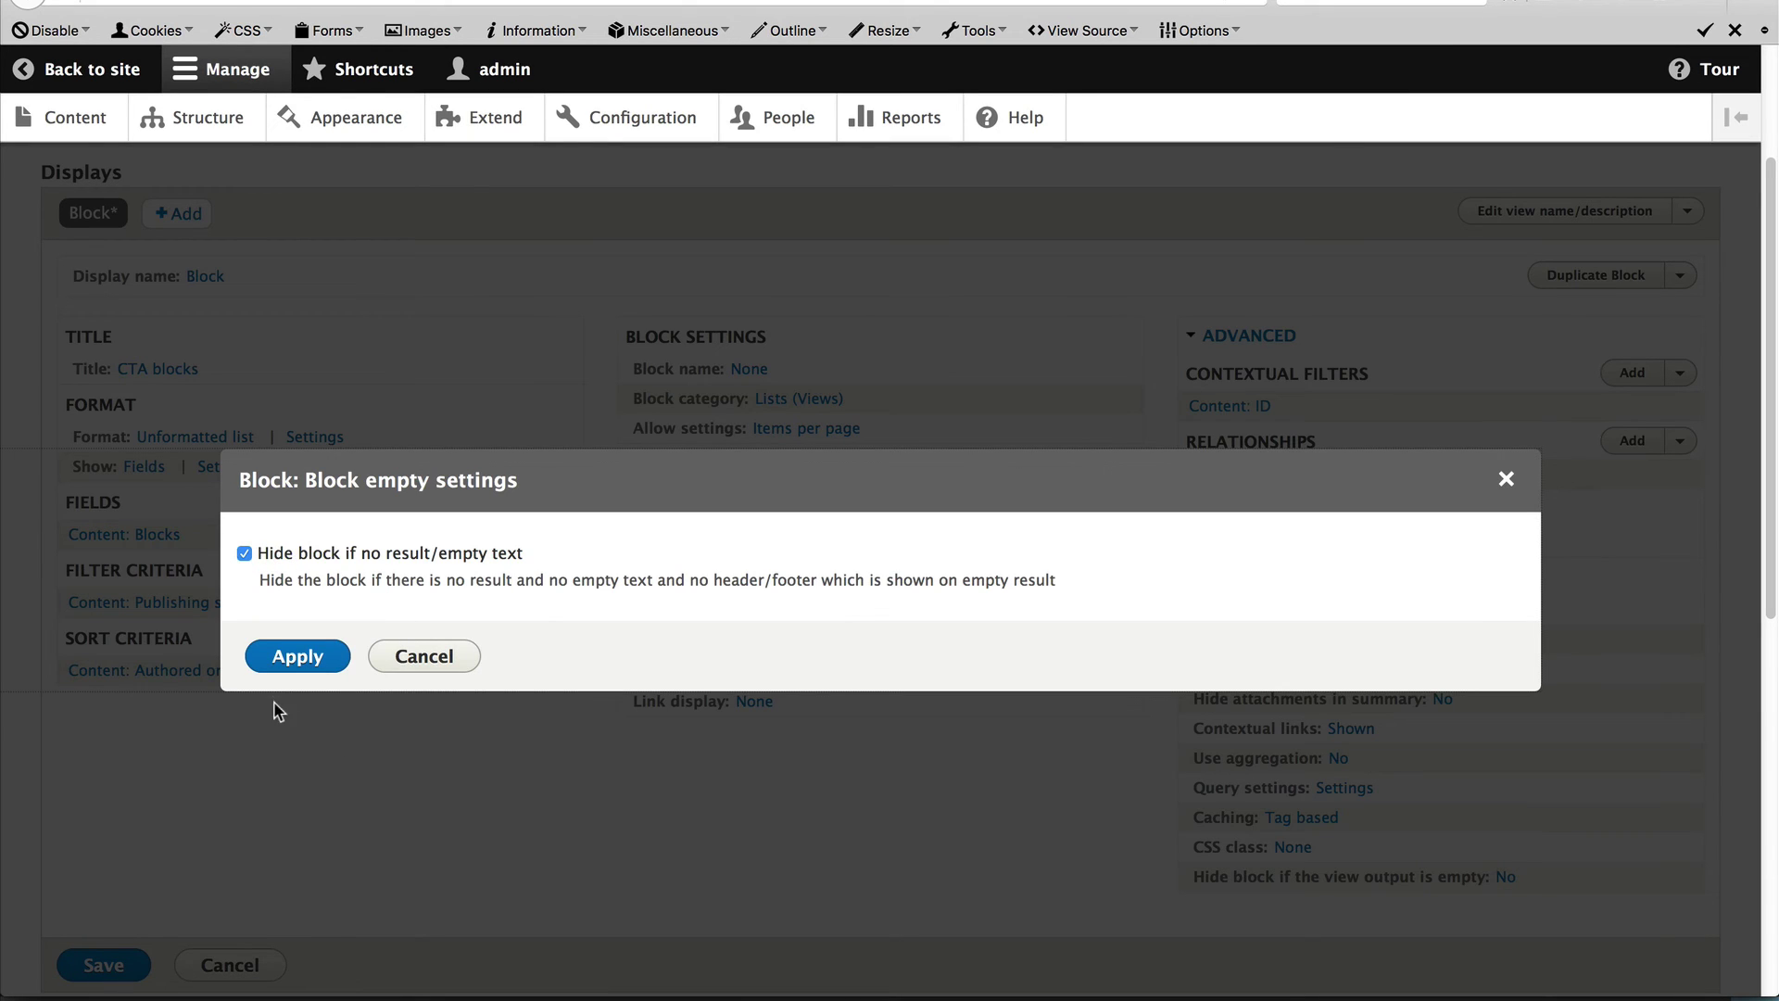
left_click(293, 656)
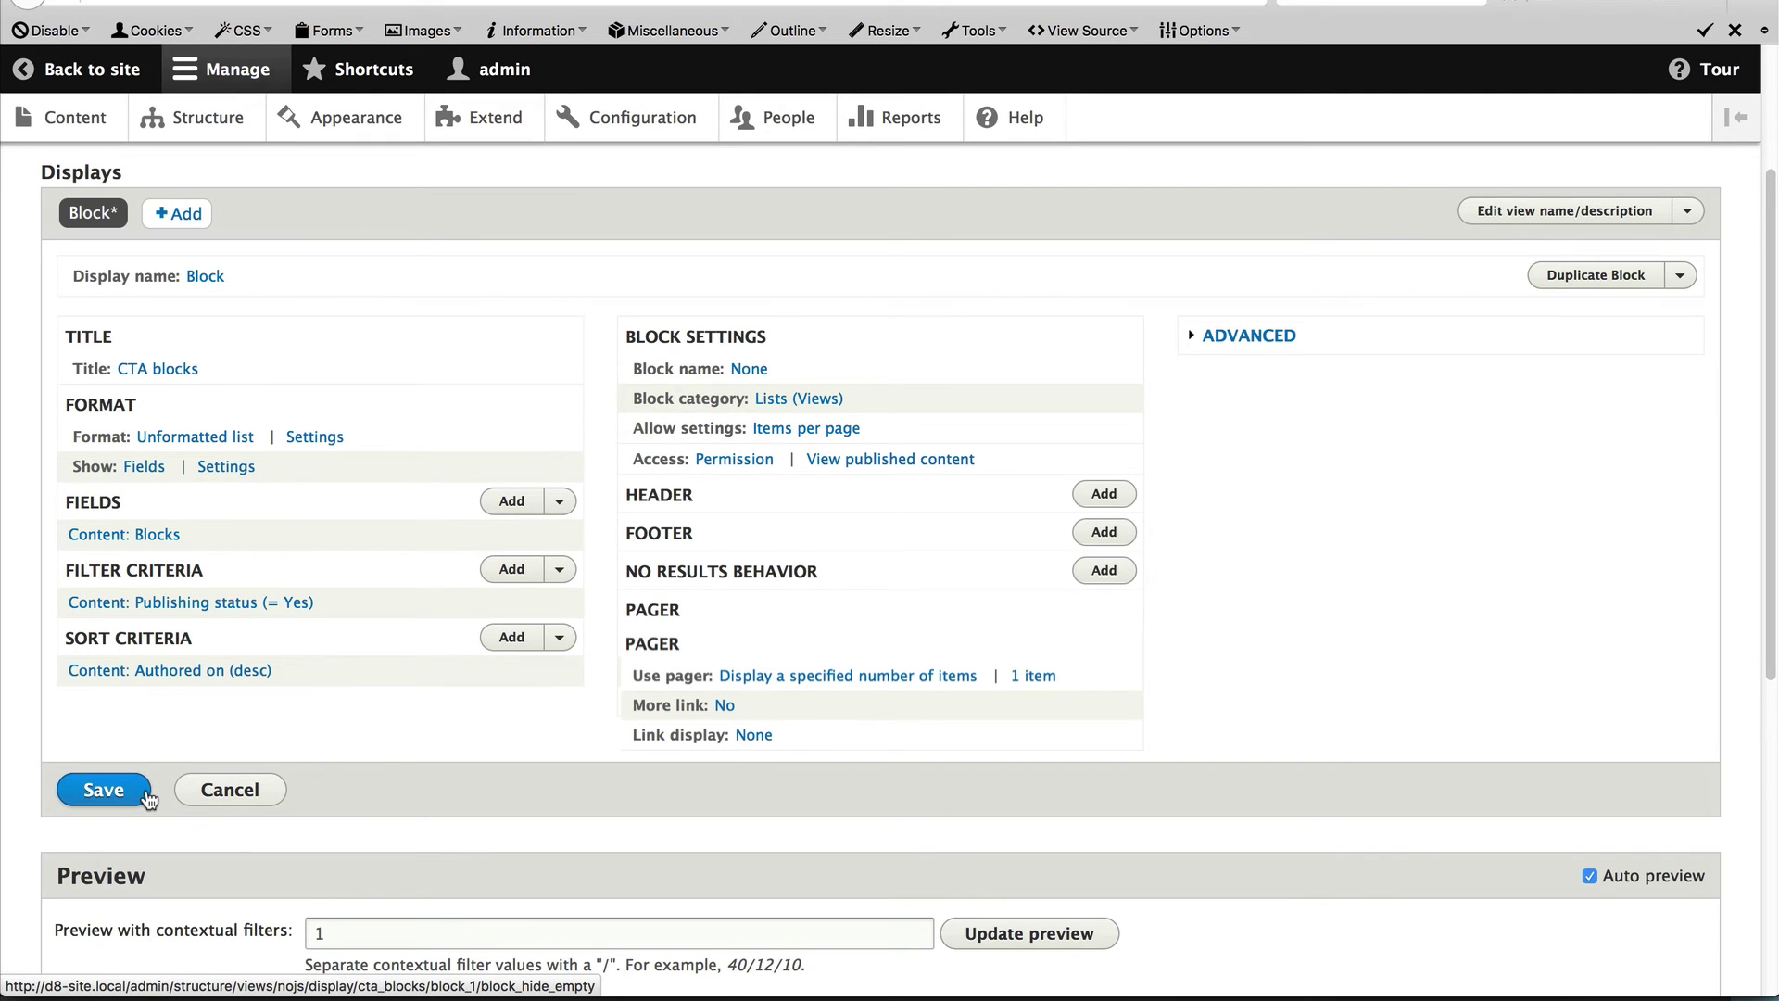
left_click(101, 789)
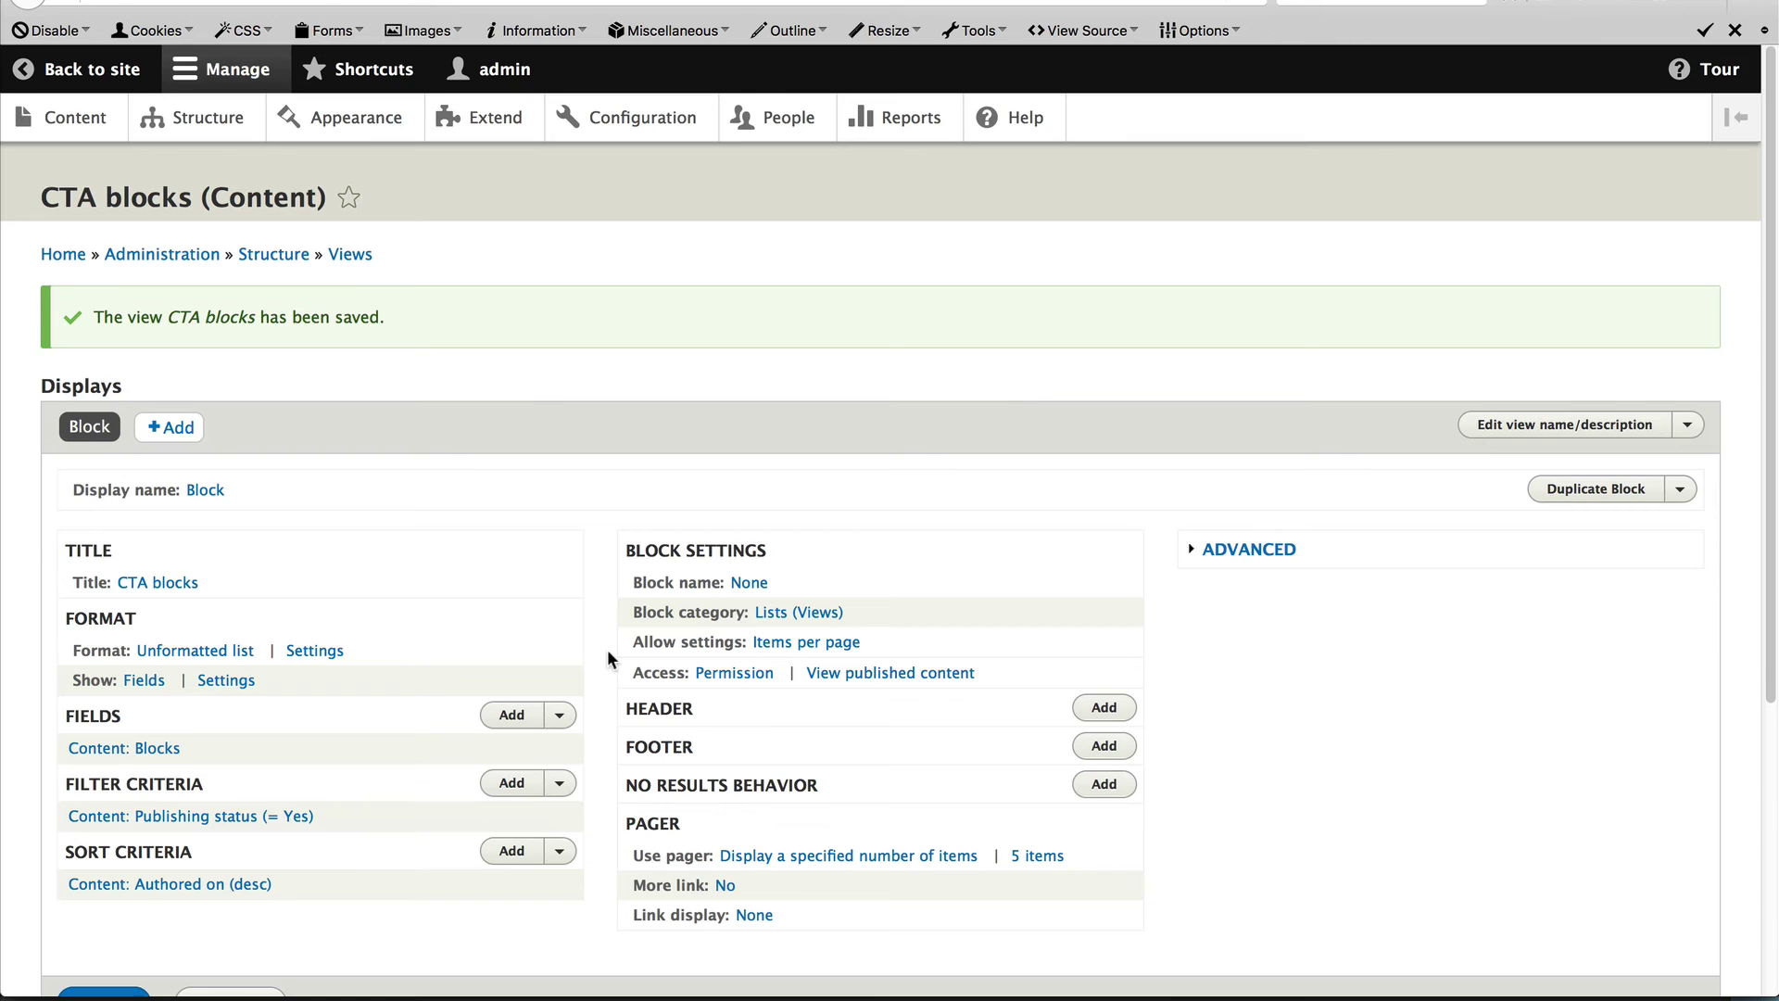
Step: Go to Structure > Block layout and list the blocks placeable in Bartik's Sidebar first region
left_click(199, 137)
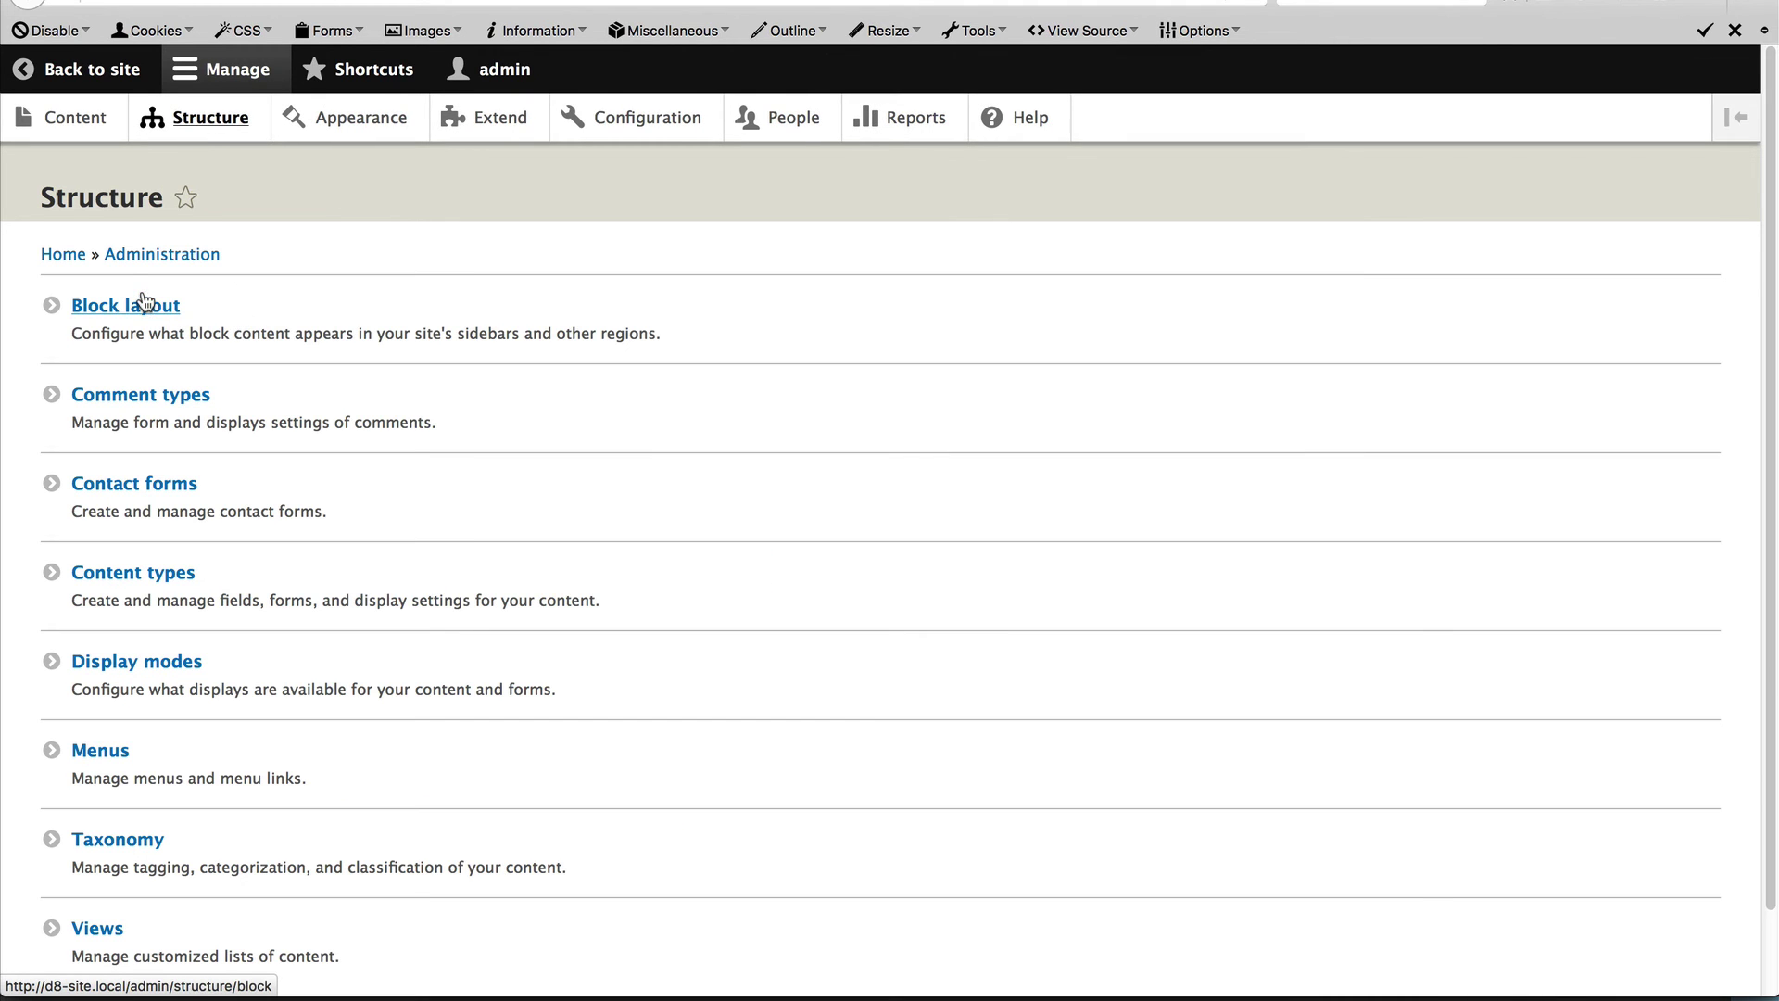
left_click(141, 301)
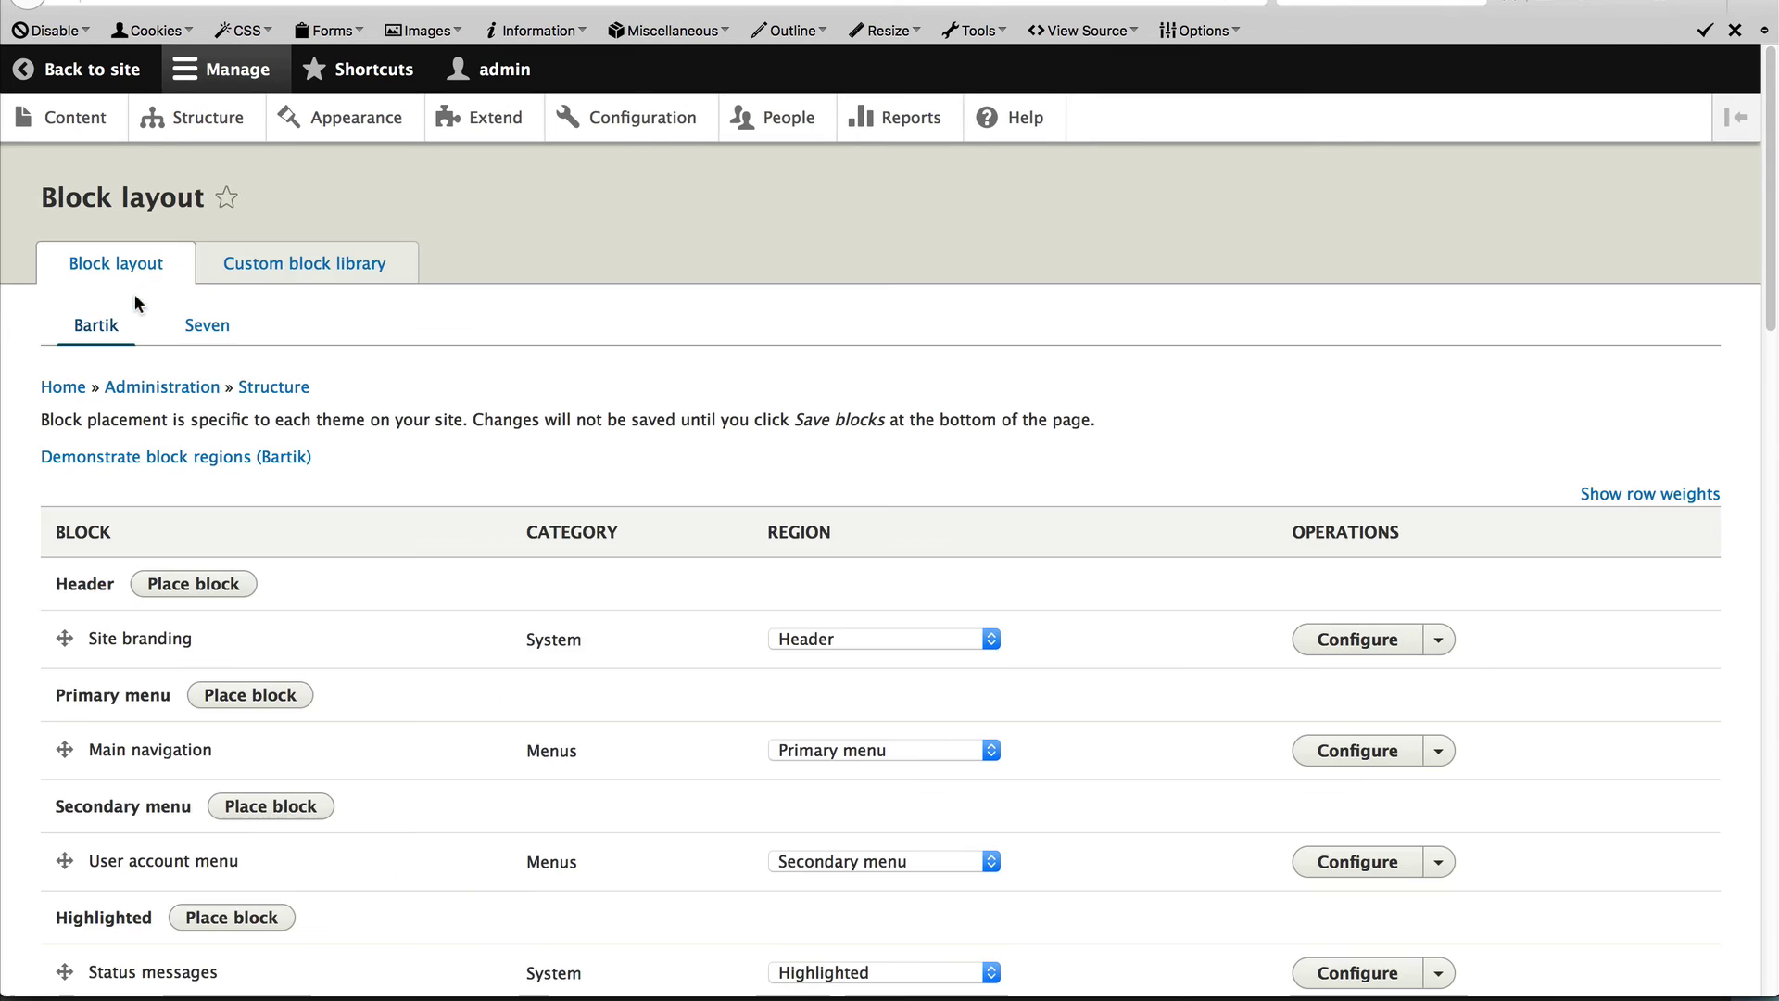
scroll(407, 634, "down", 10)
scroll(409, 637, "down", 3)
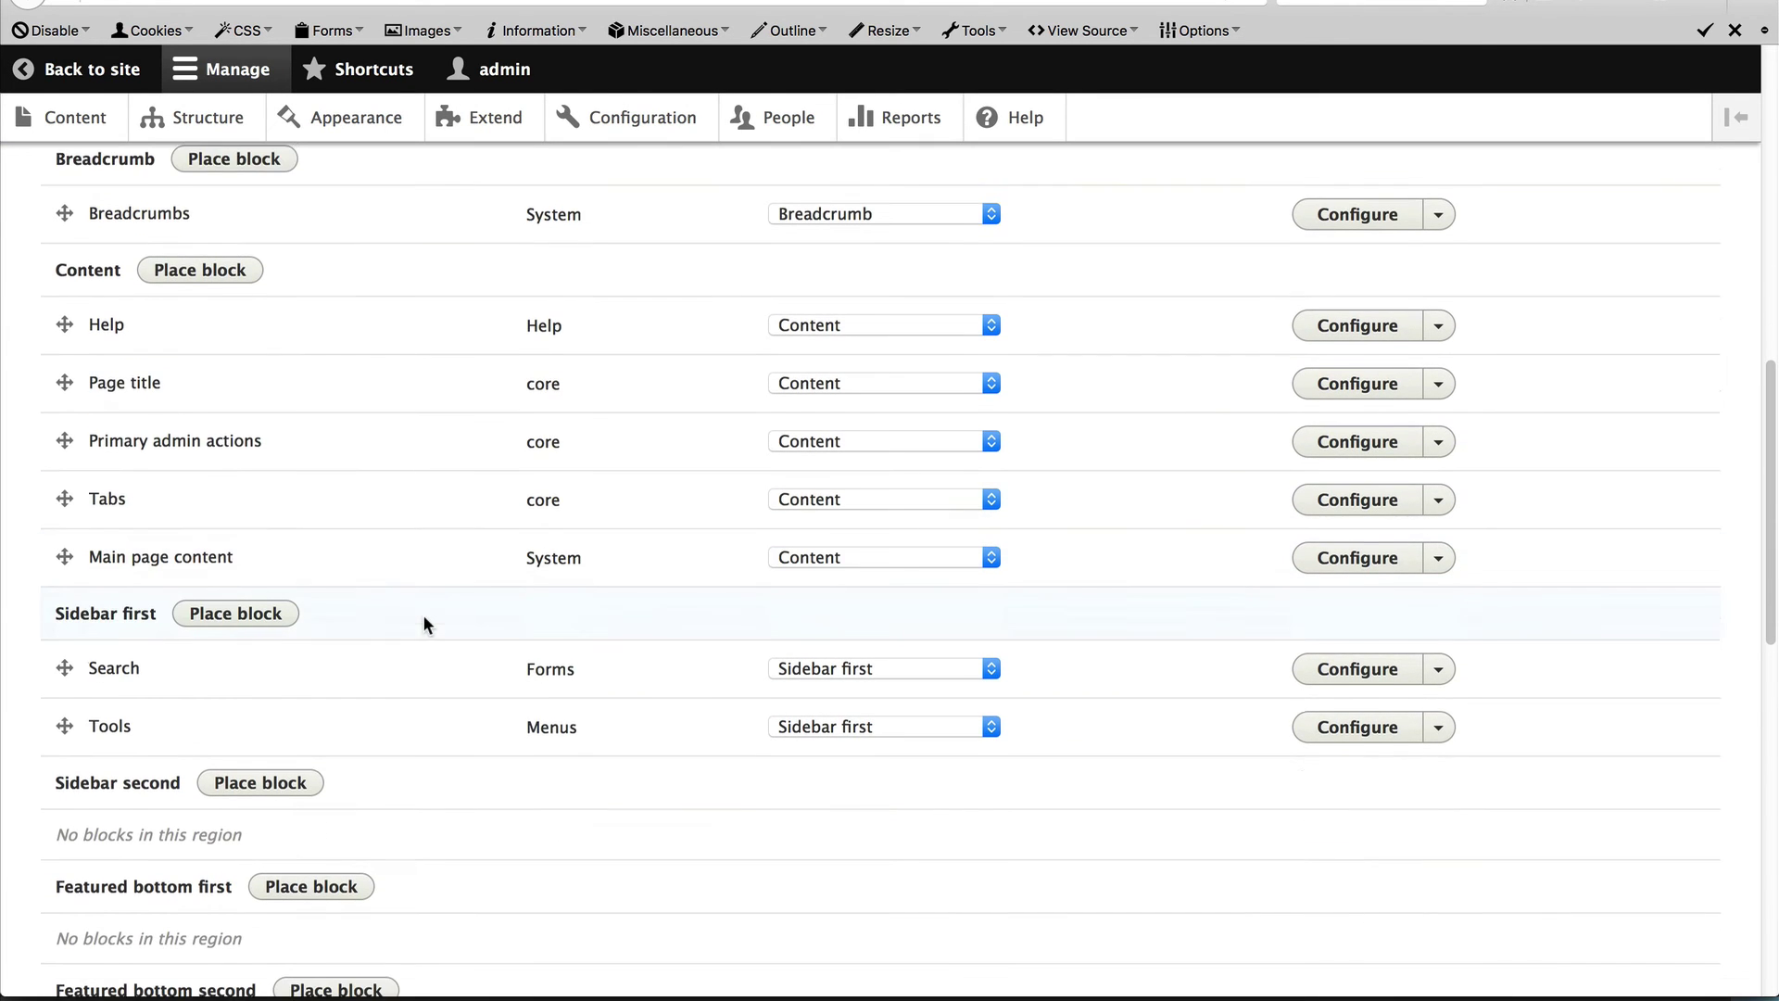
left_click(254, 602)
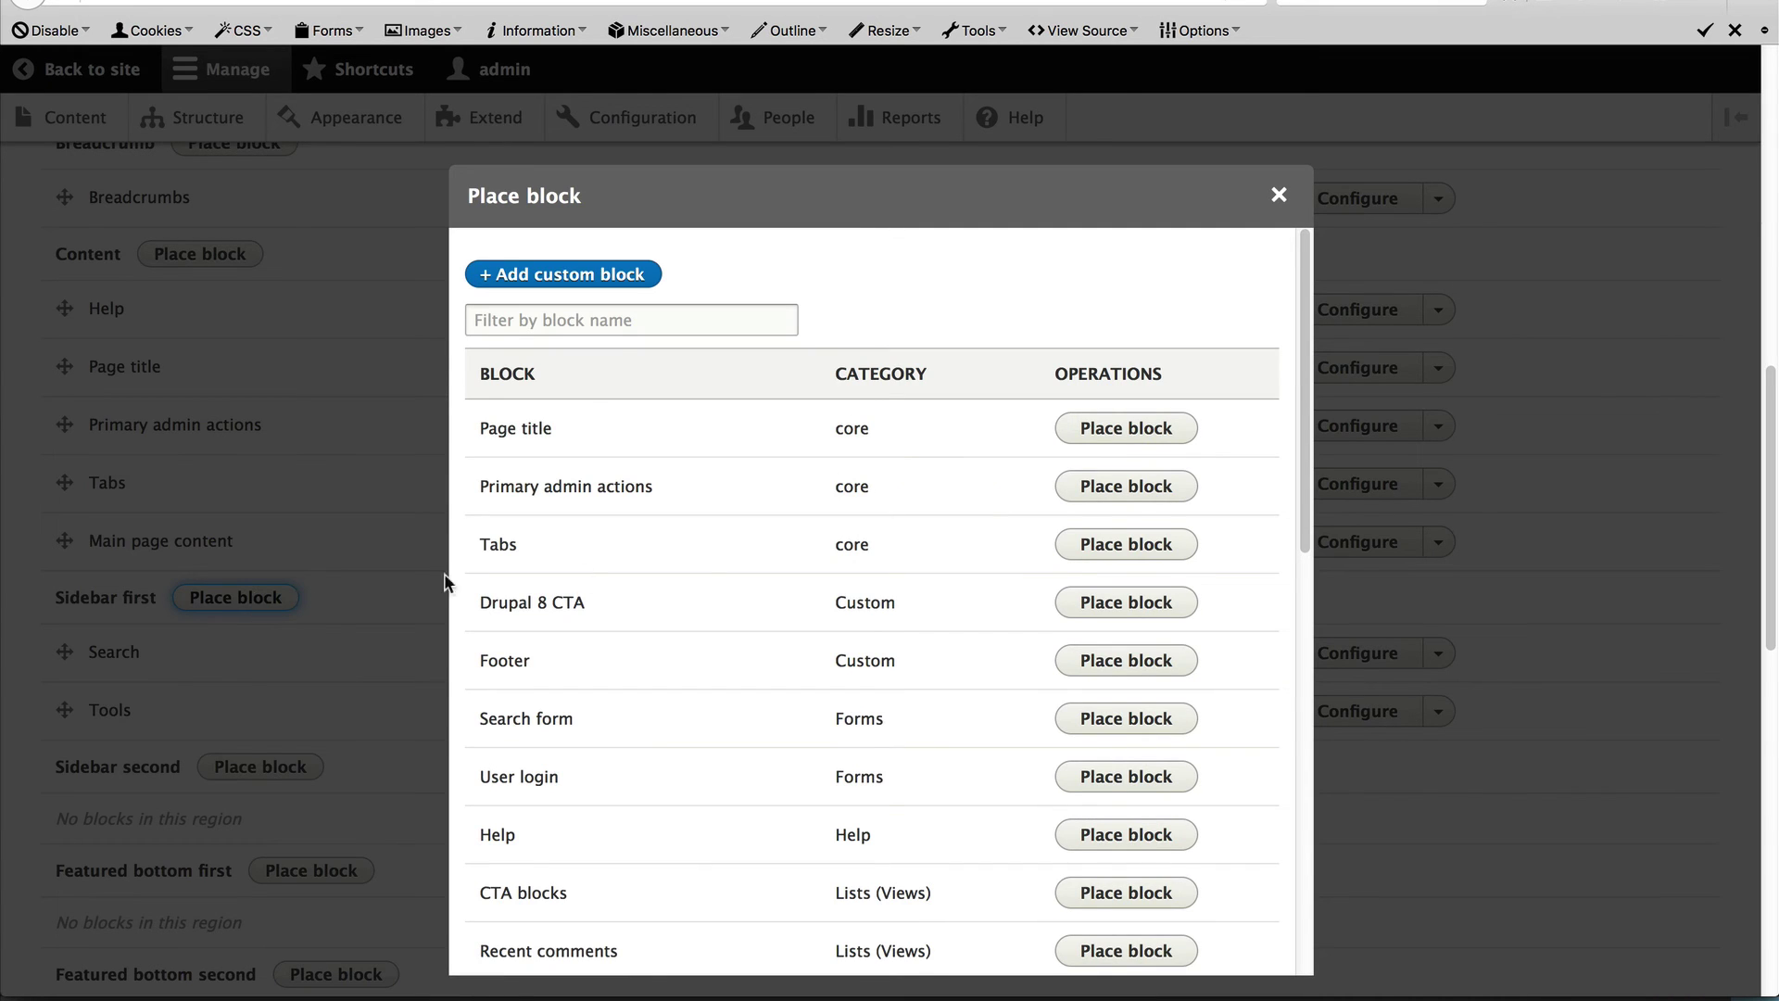
scroll(752, 585, "down", 3)
scroll(753, 596, "down", 2)
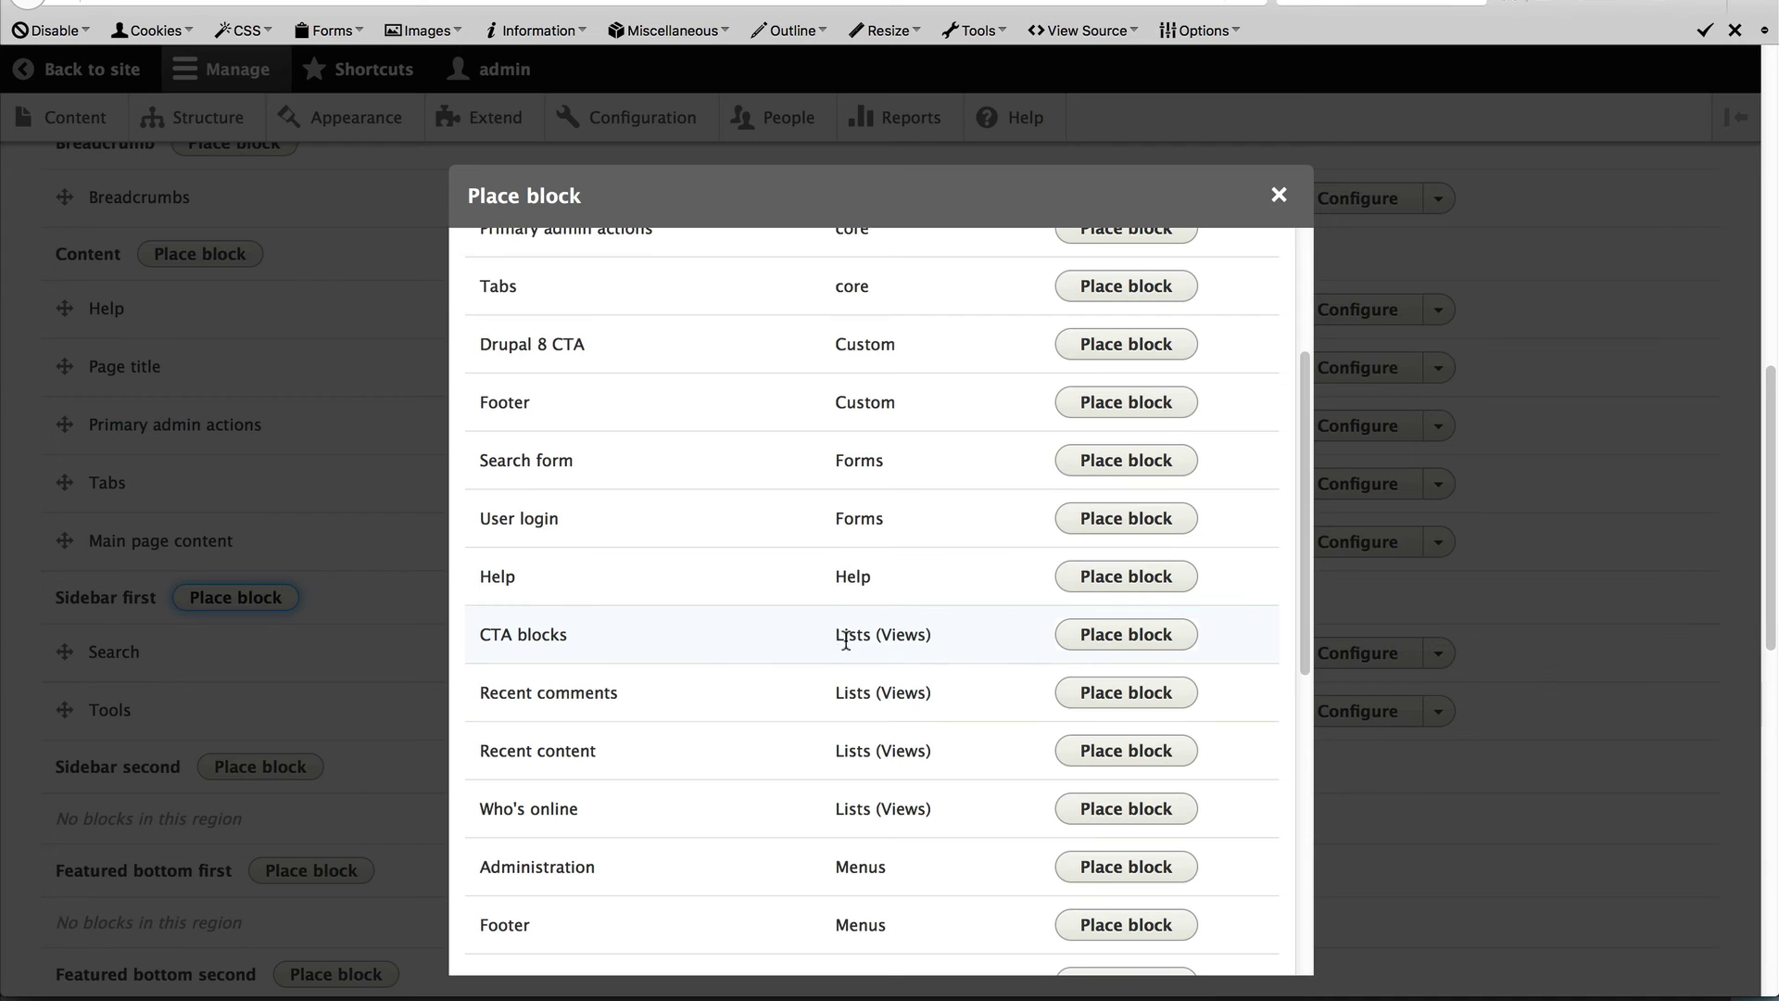
Step: Place the CTA blocks block with its title hidden, visible only for Article content
left_click(1143, 639)
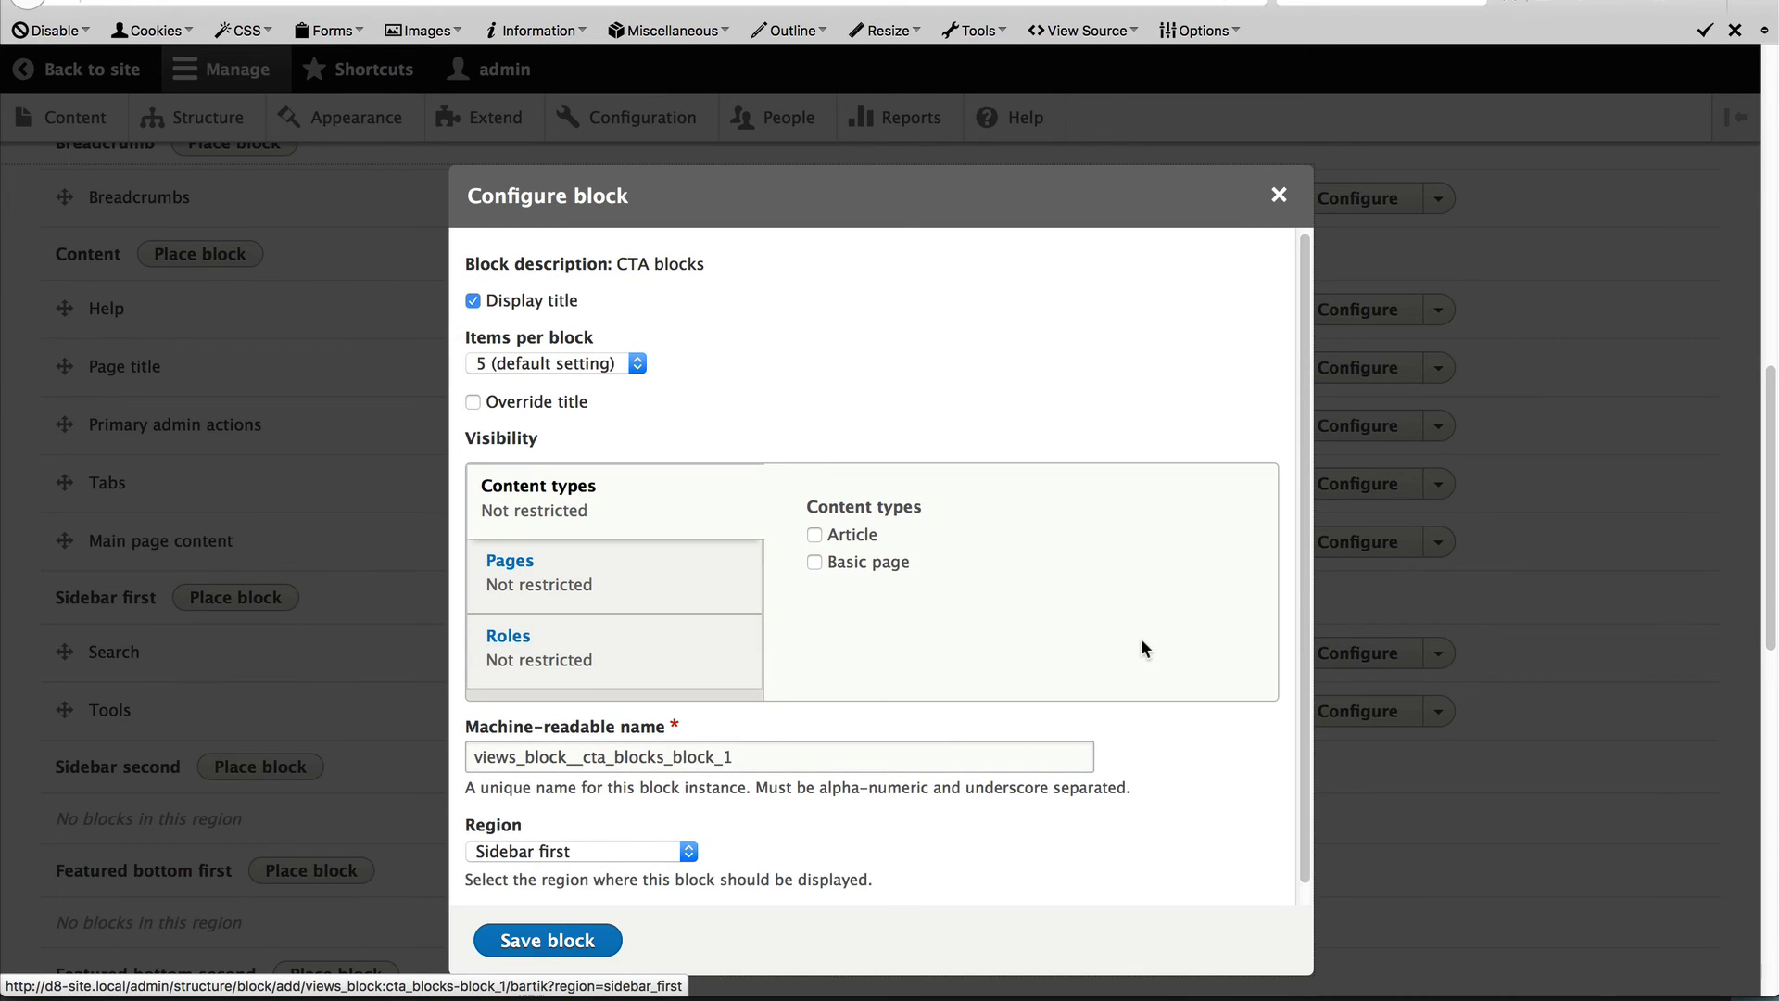
left_click(507, 304)
left_click(843, 540)
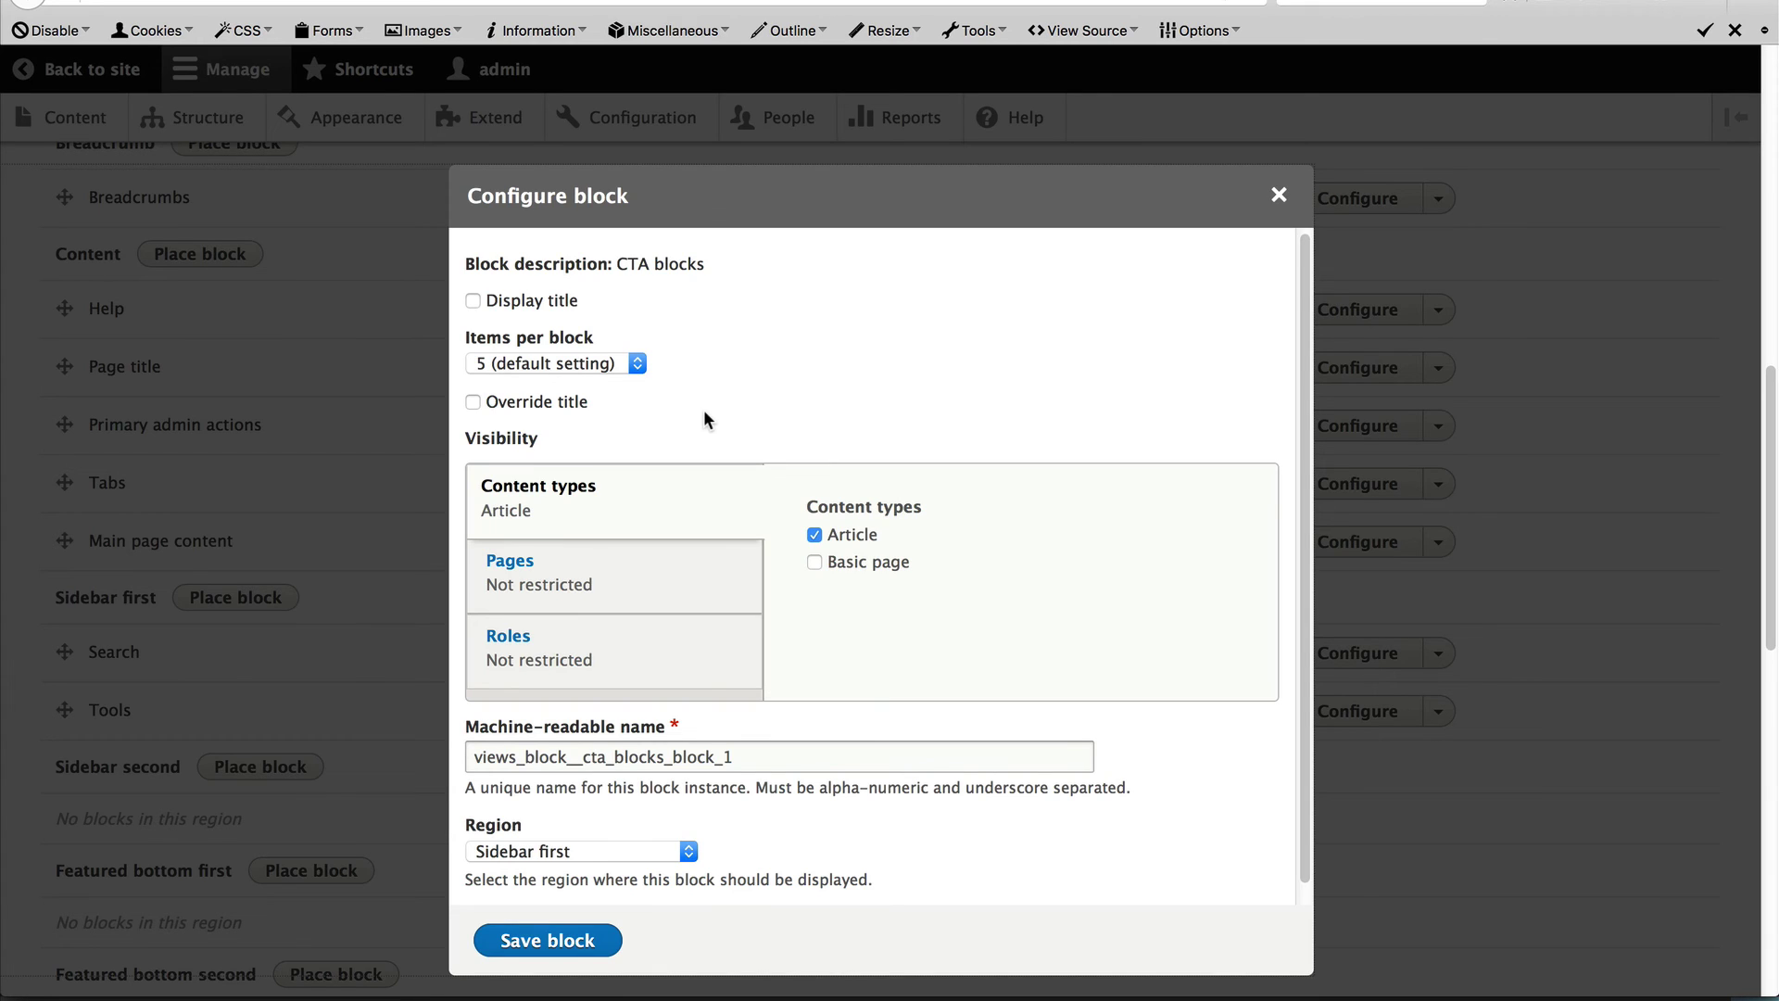
Step: Save the block, move CTA blocks above Search and Tools in Sidebar first, and save the layout
left_click(528, 943)
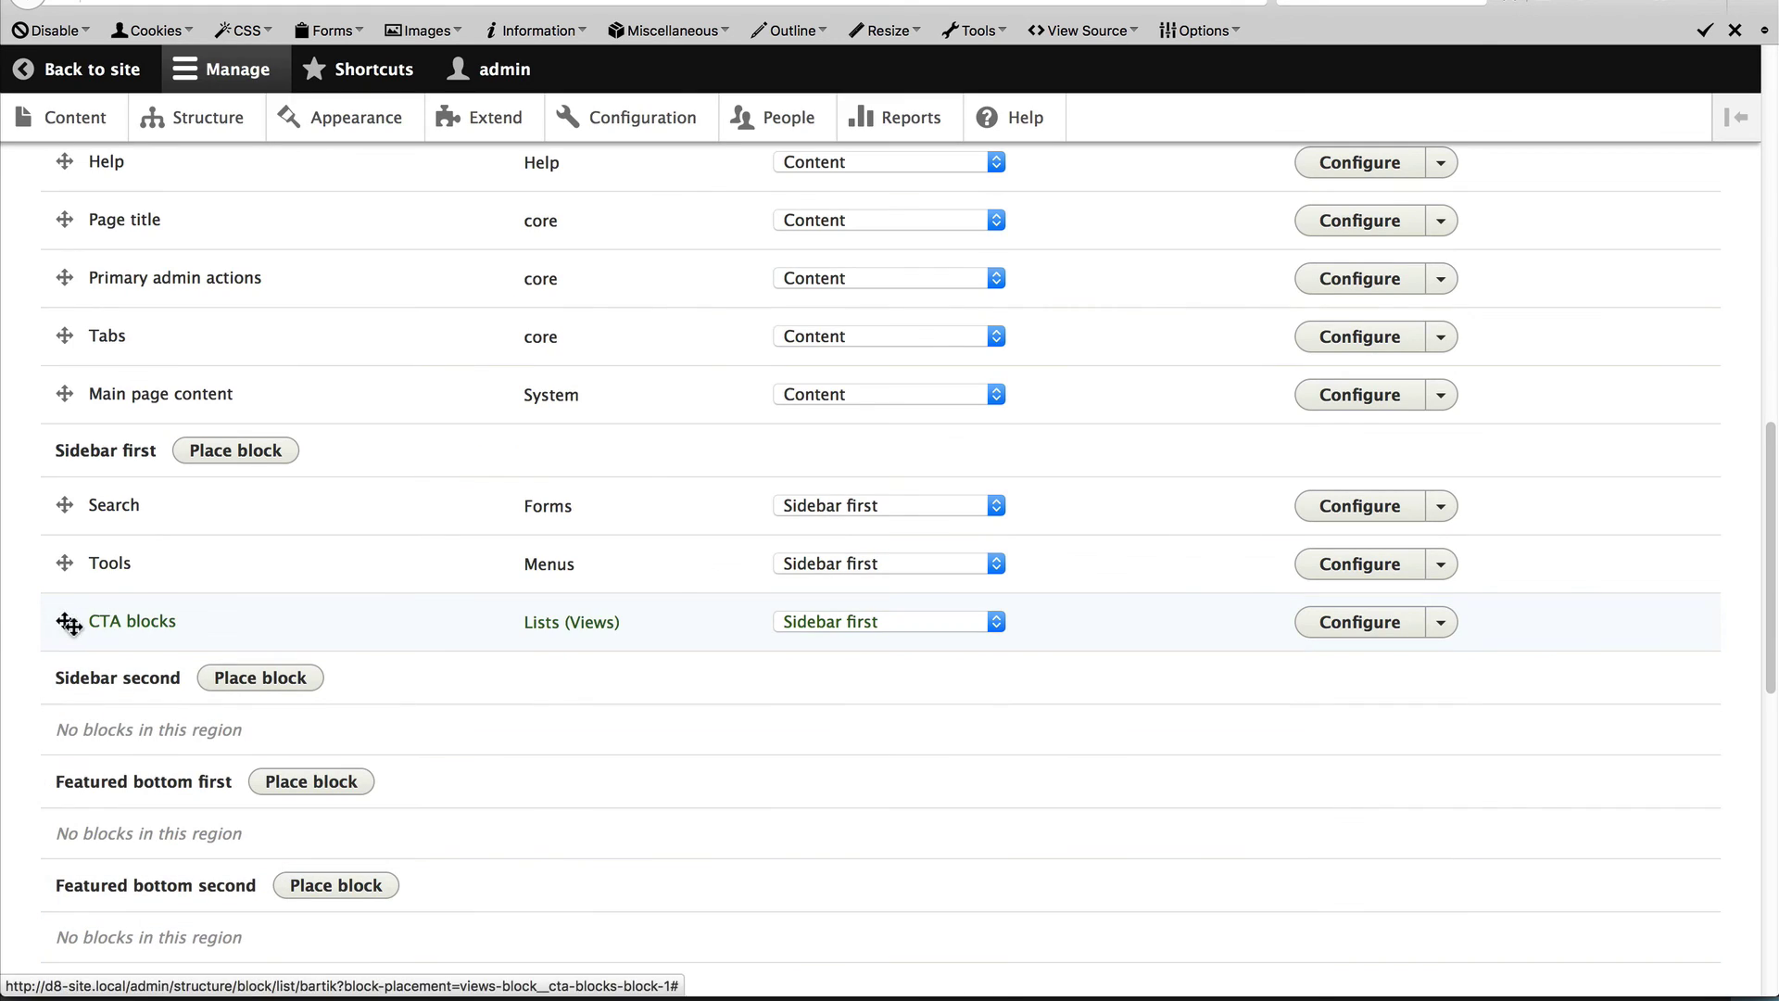
left_click_drag(64, 619, 173, 544)
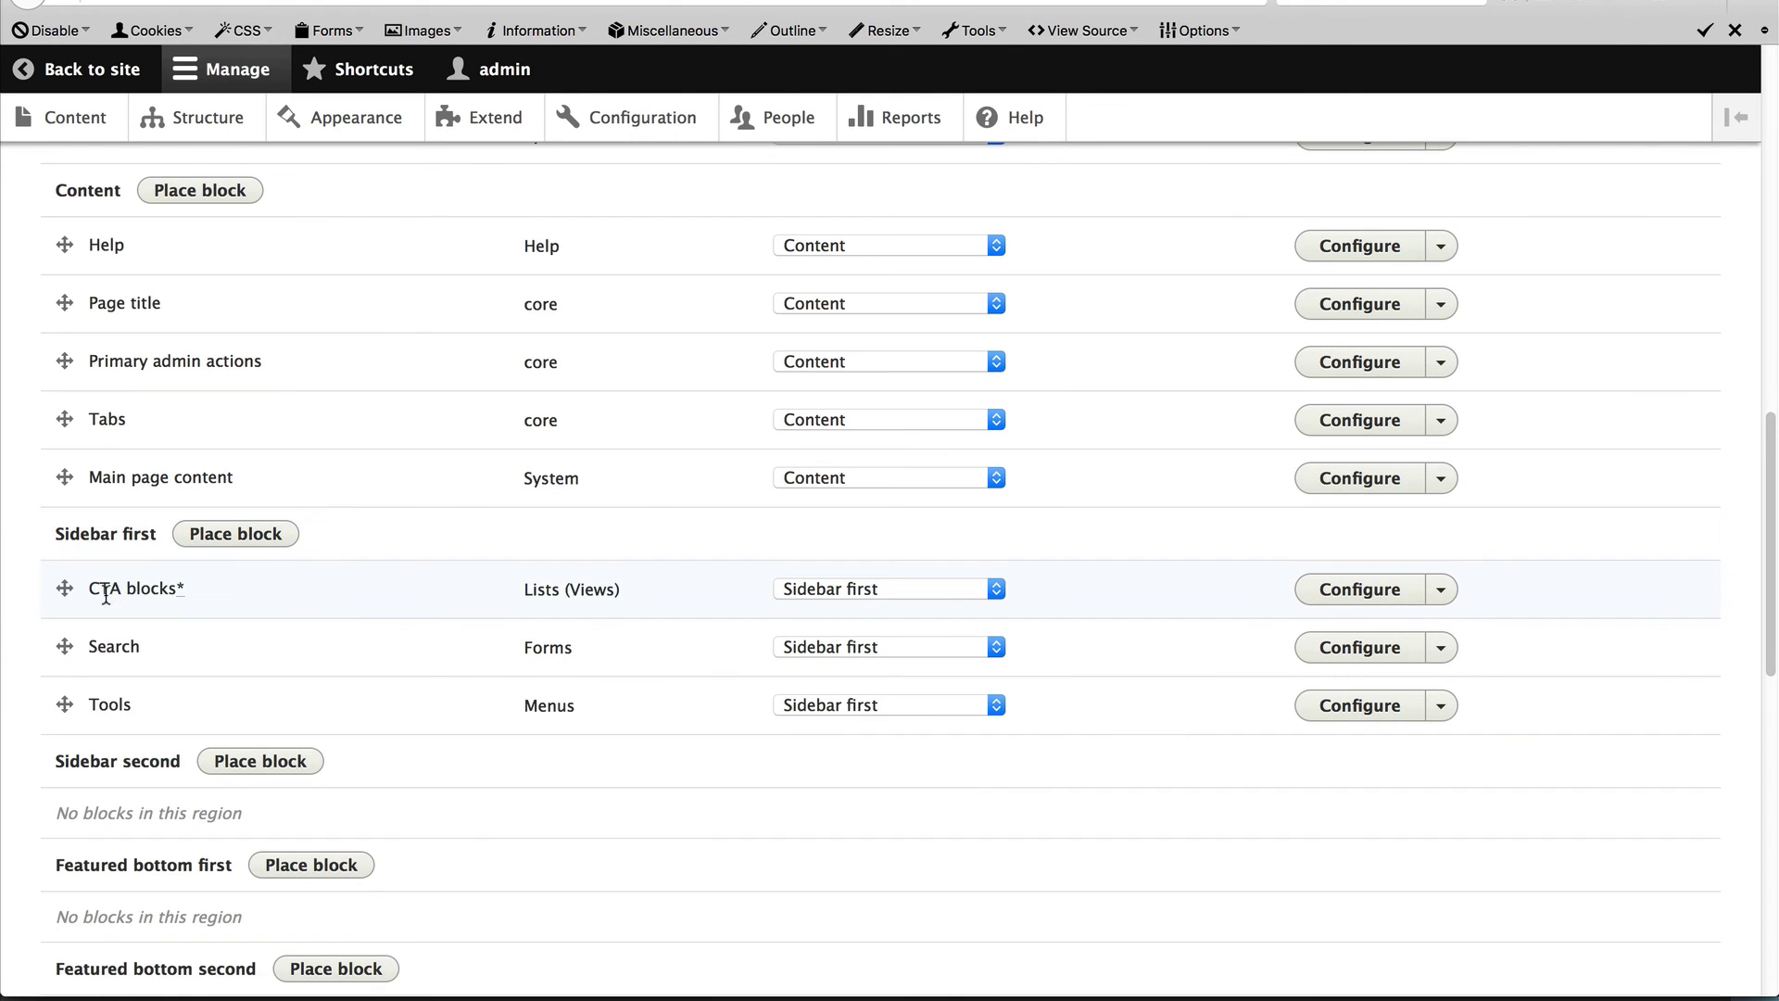
scroll(426, 746, "down", 10)
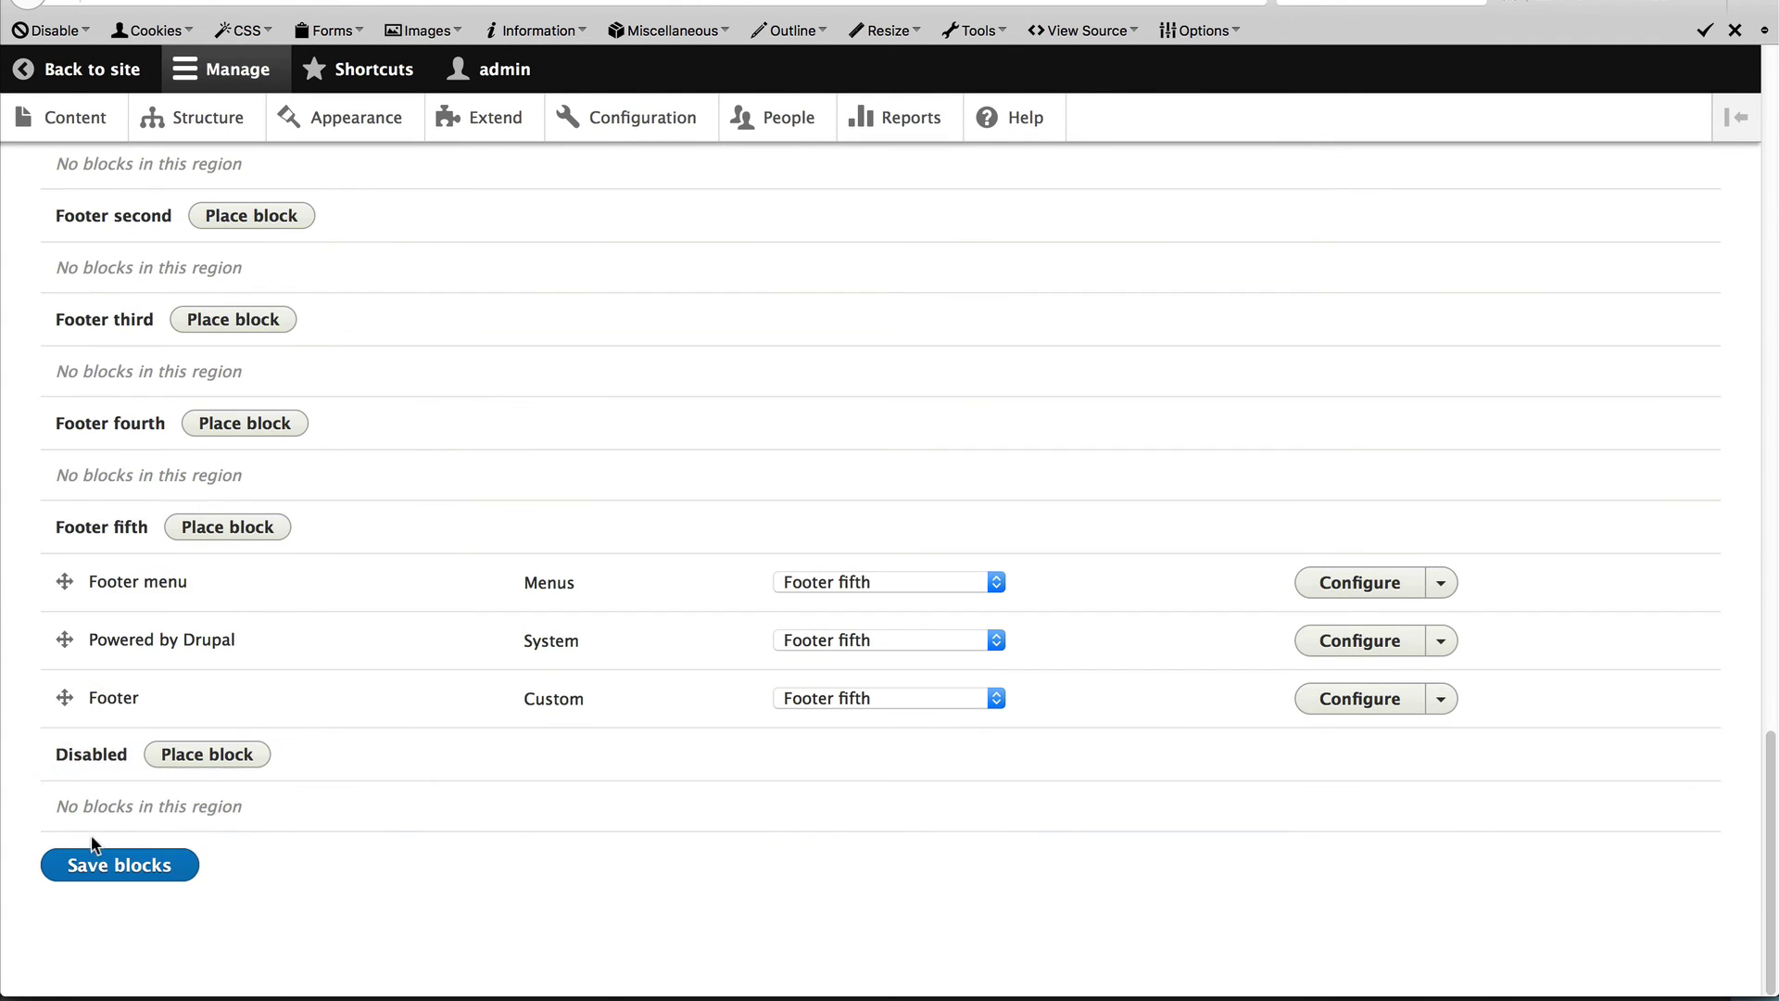
left_click(110, 866)
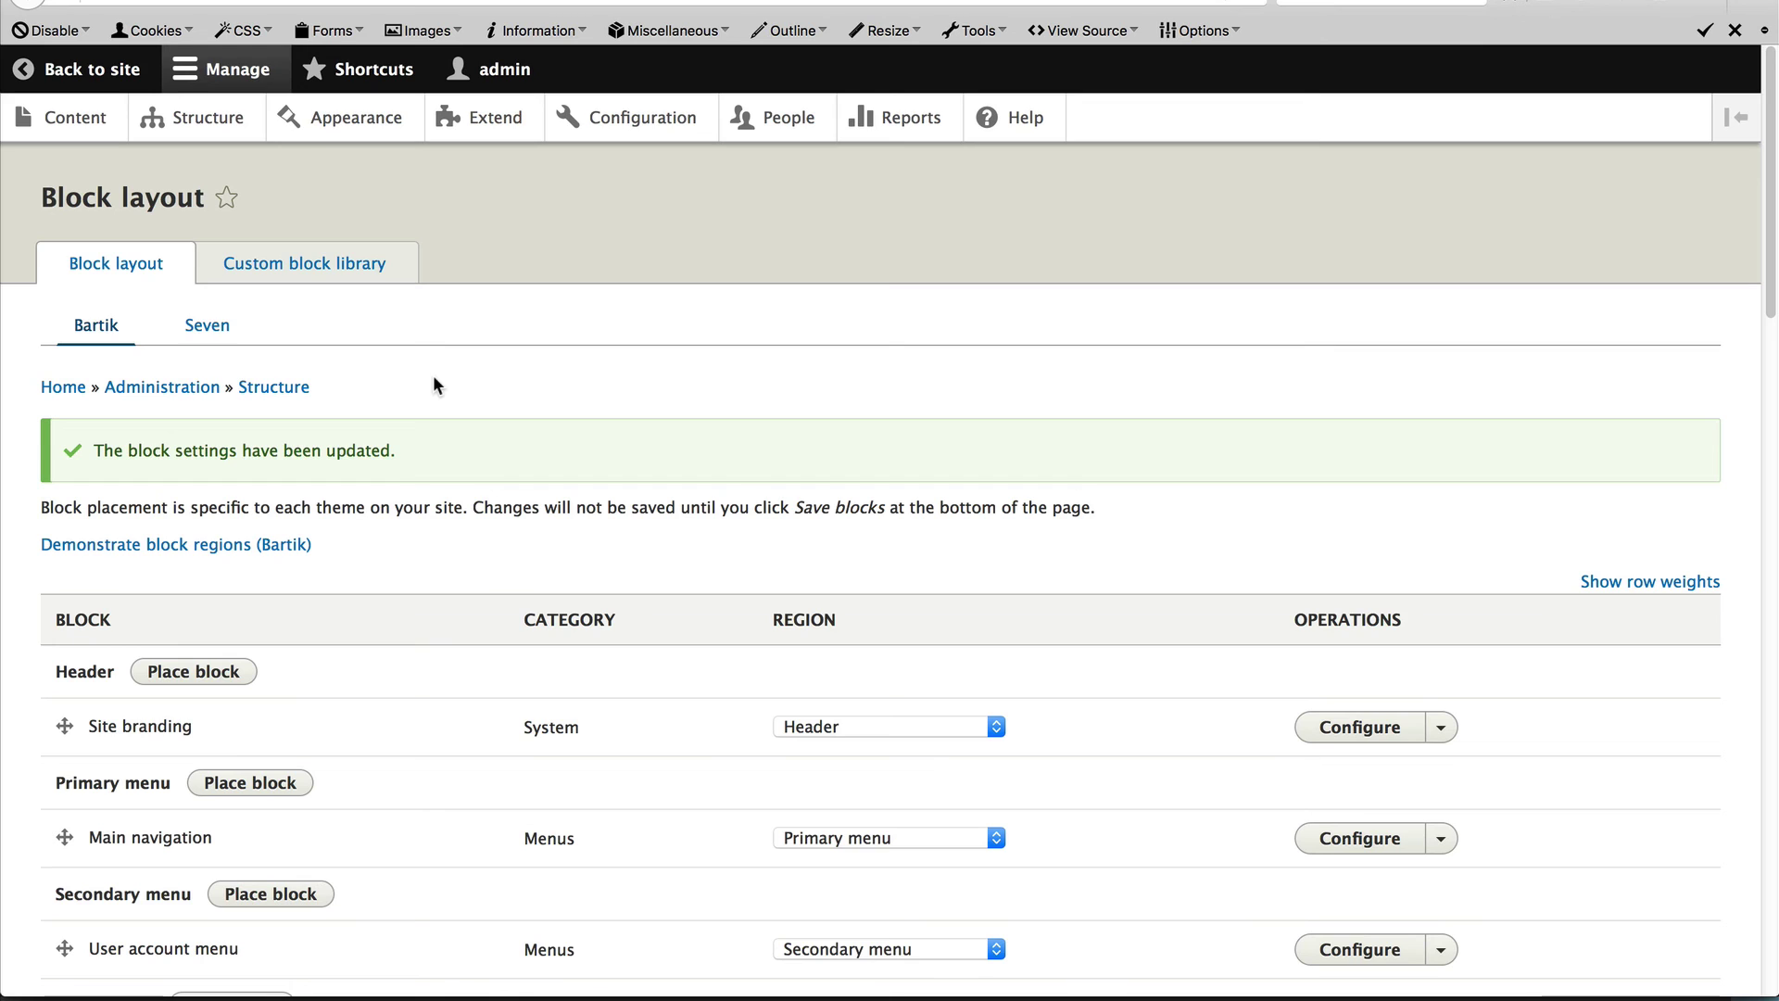
Step: View Test article with CTA on the front end, then open Test article WITHOUT CTA
left_click(104, 82)
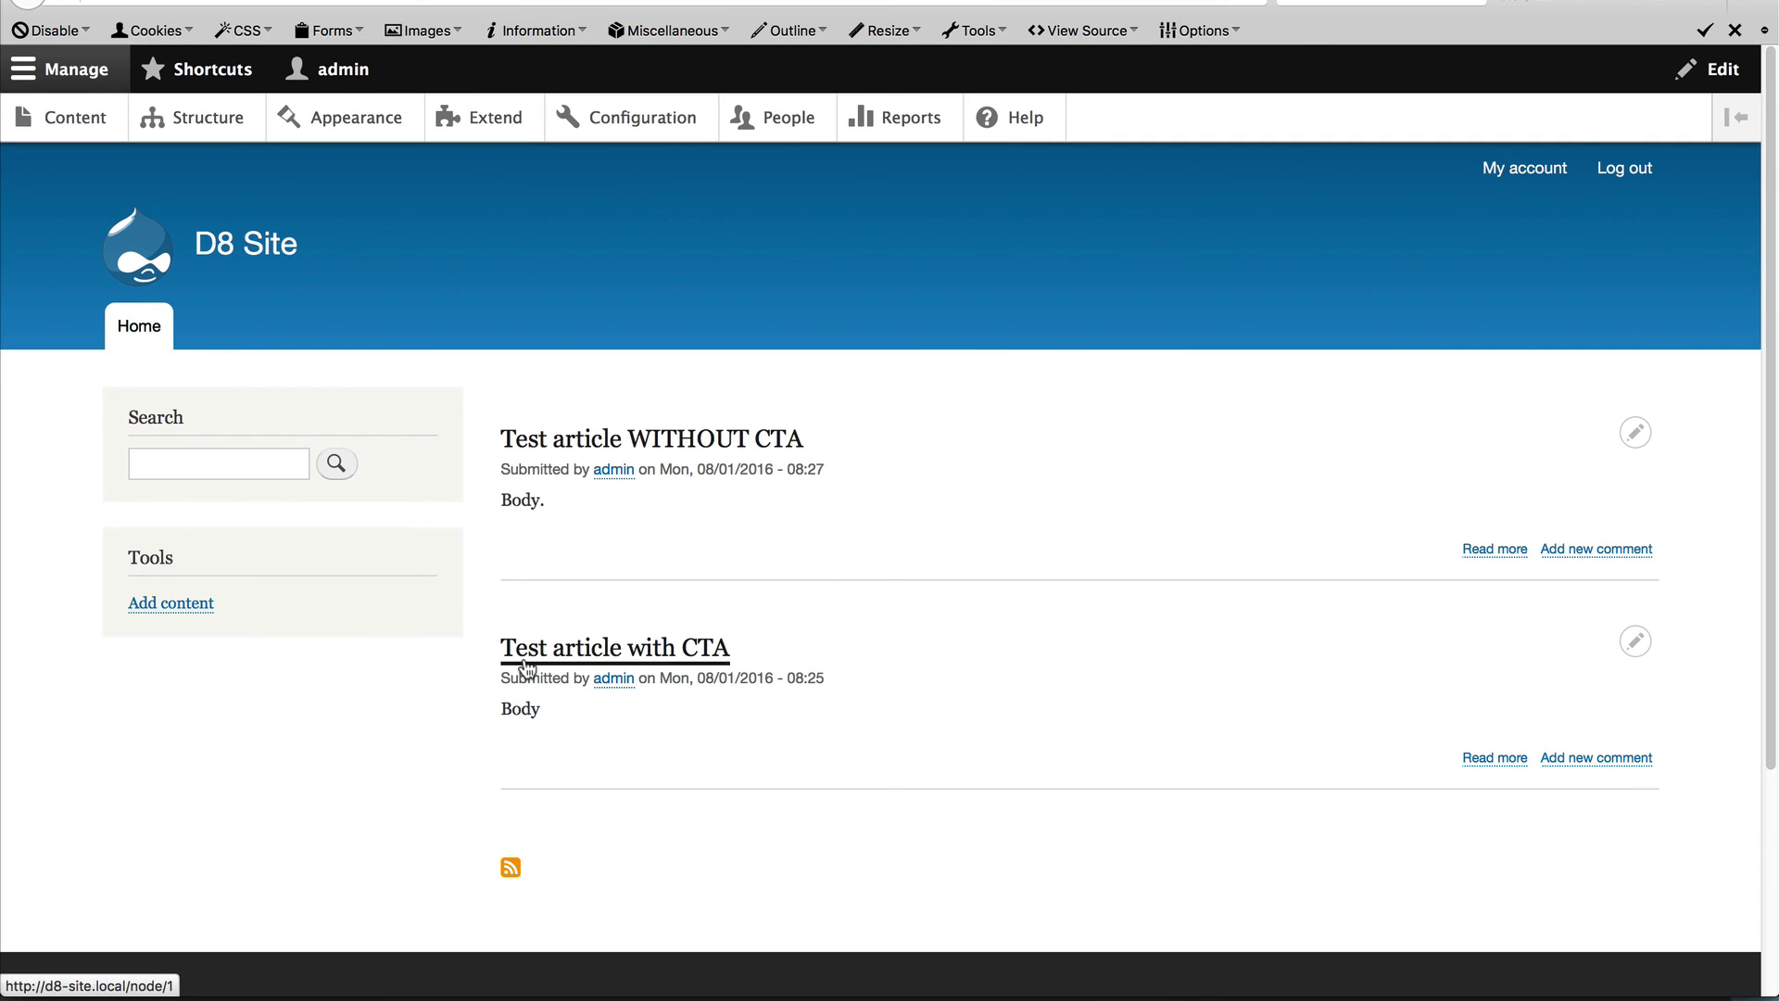
left_click(620, 660)
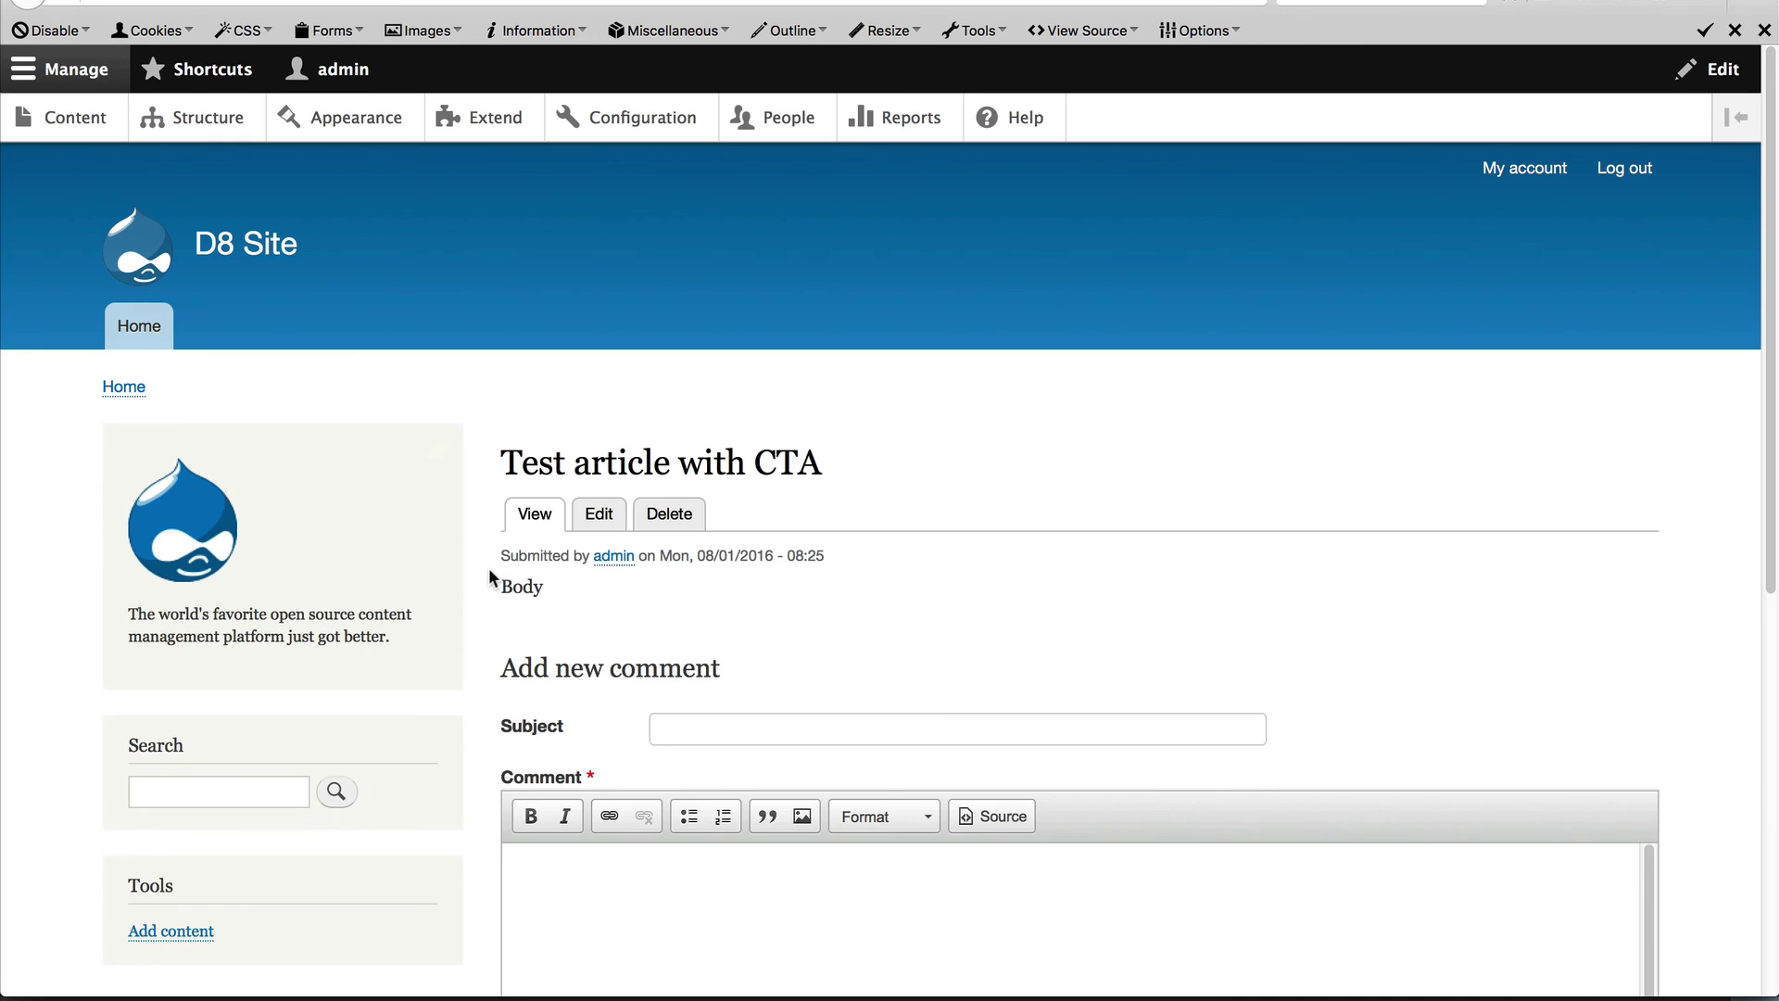
key("alt+Left")
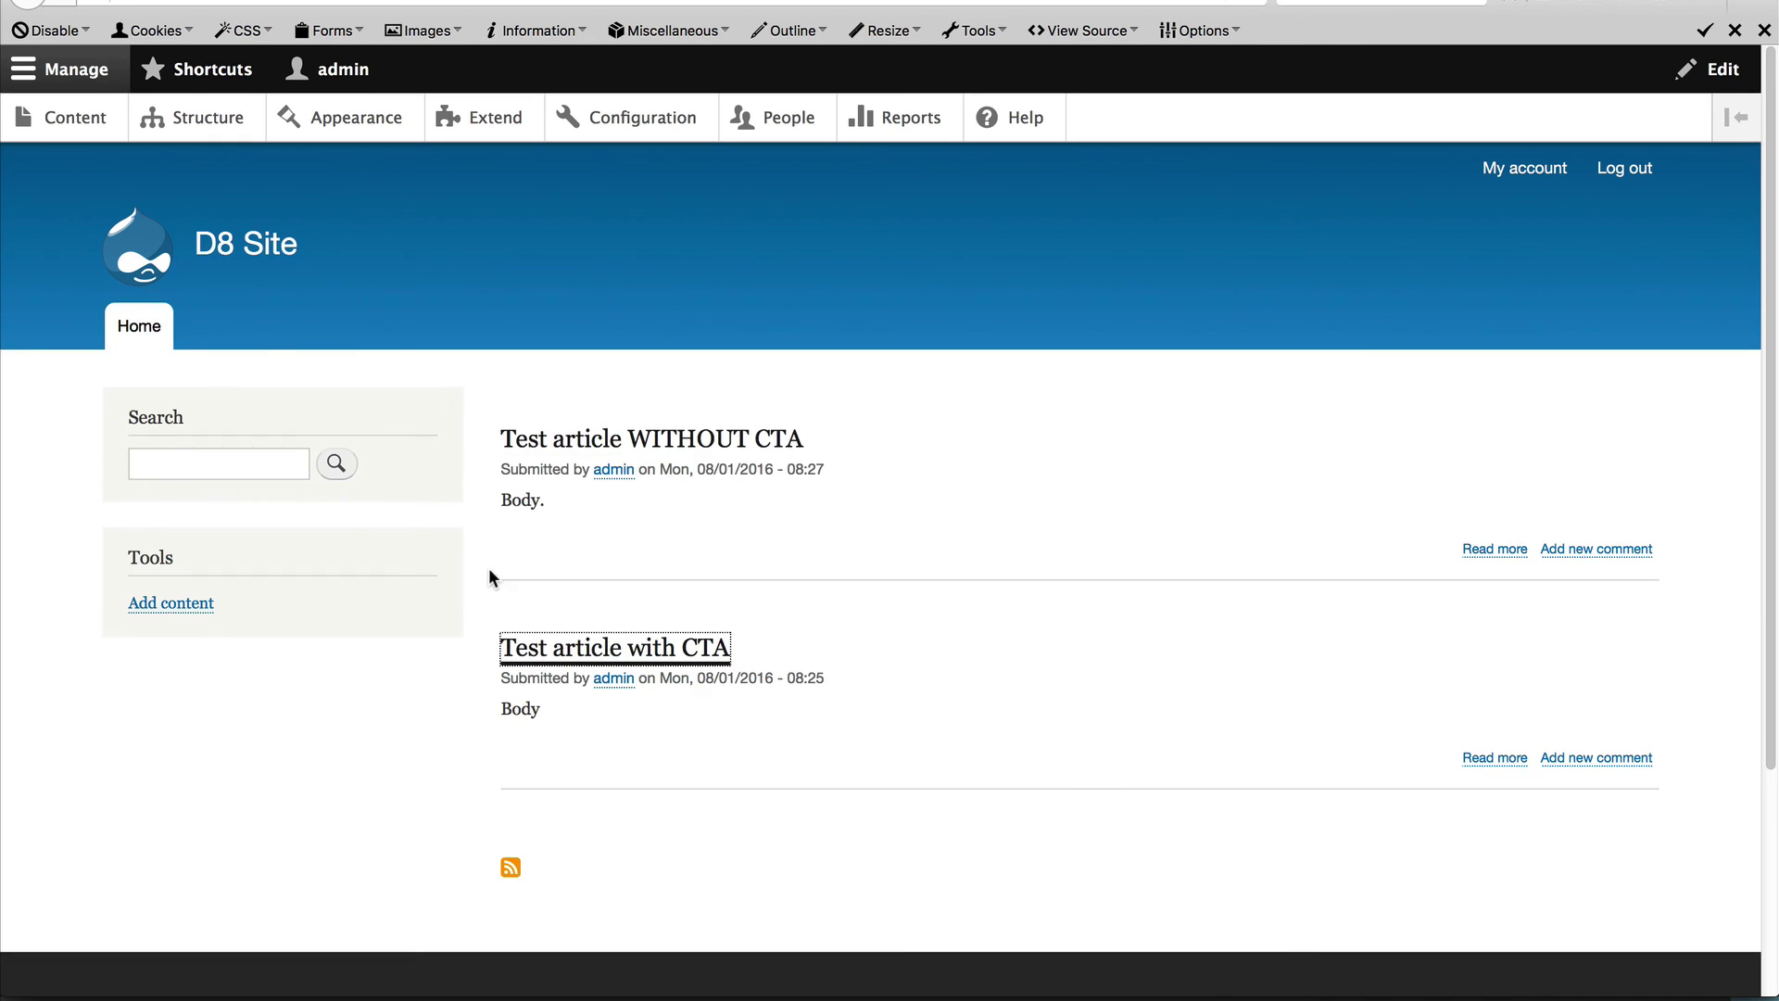
left_click(597, 451)
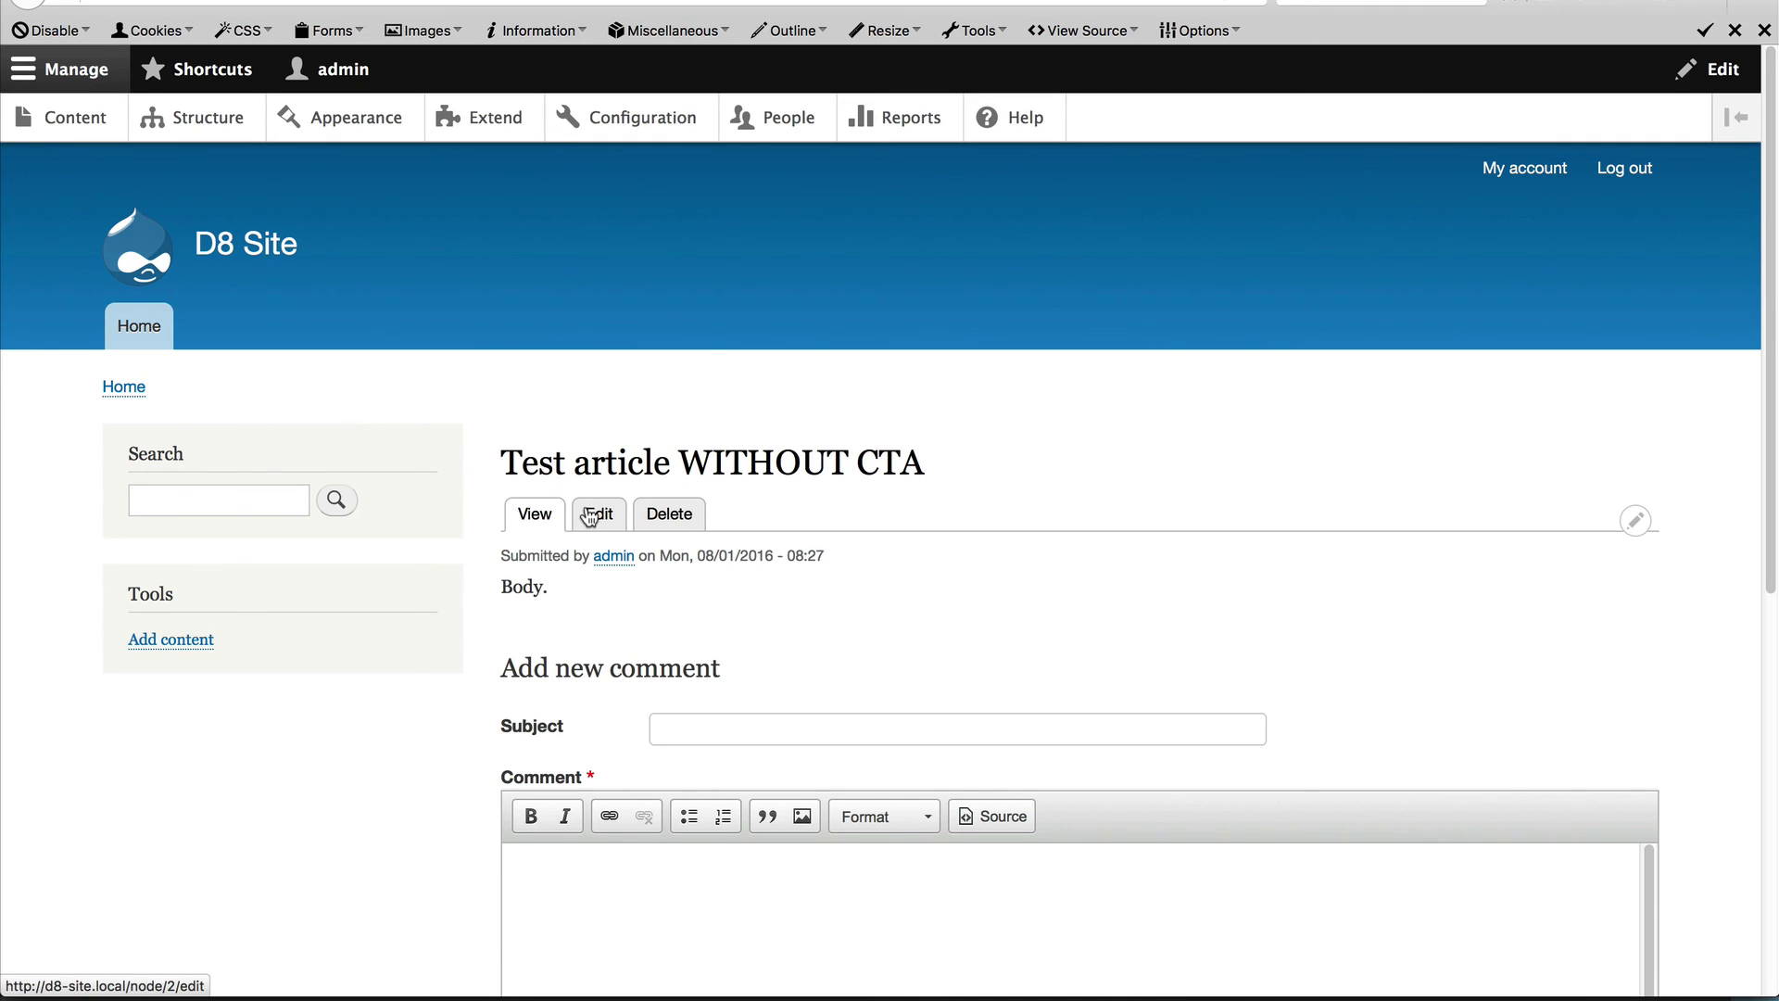
Step: Edit Test article WITHOUT CTA and set its first Blocks reference to Drupal 8 CTA
left_click(589, 515)
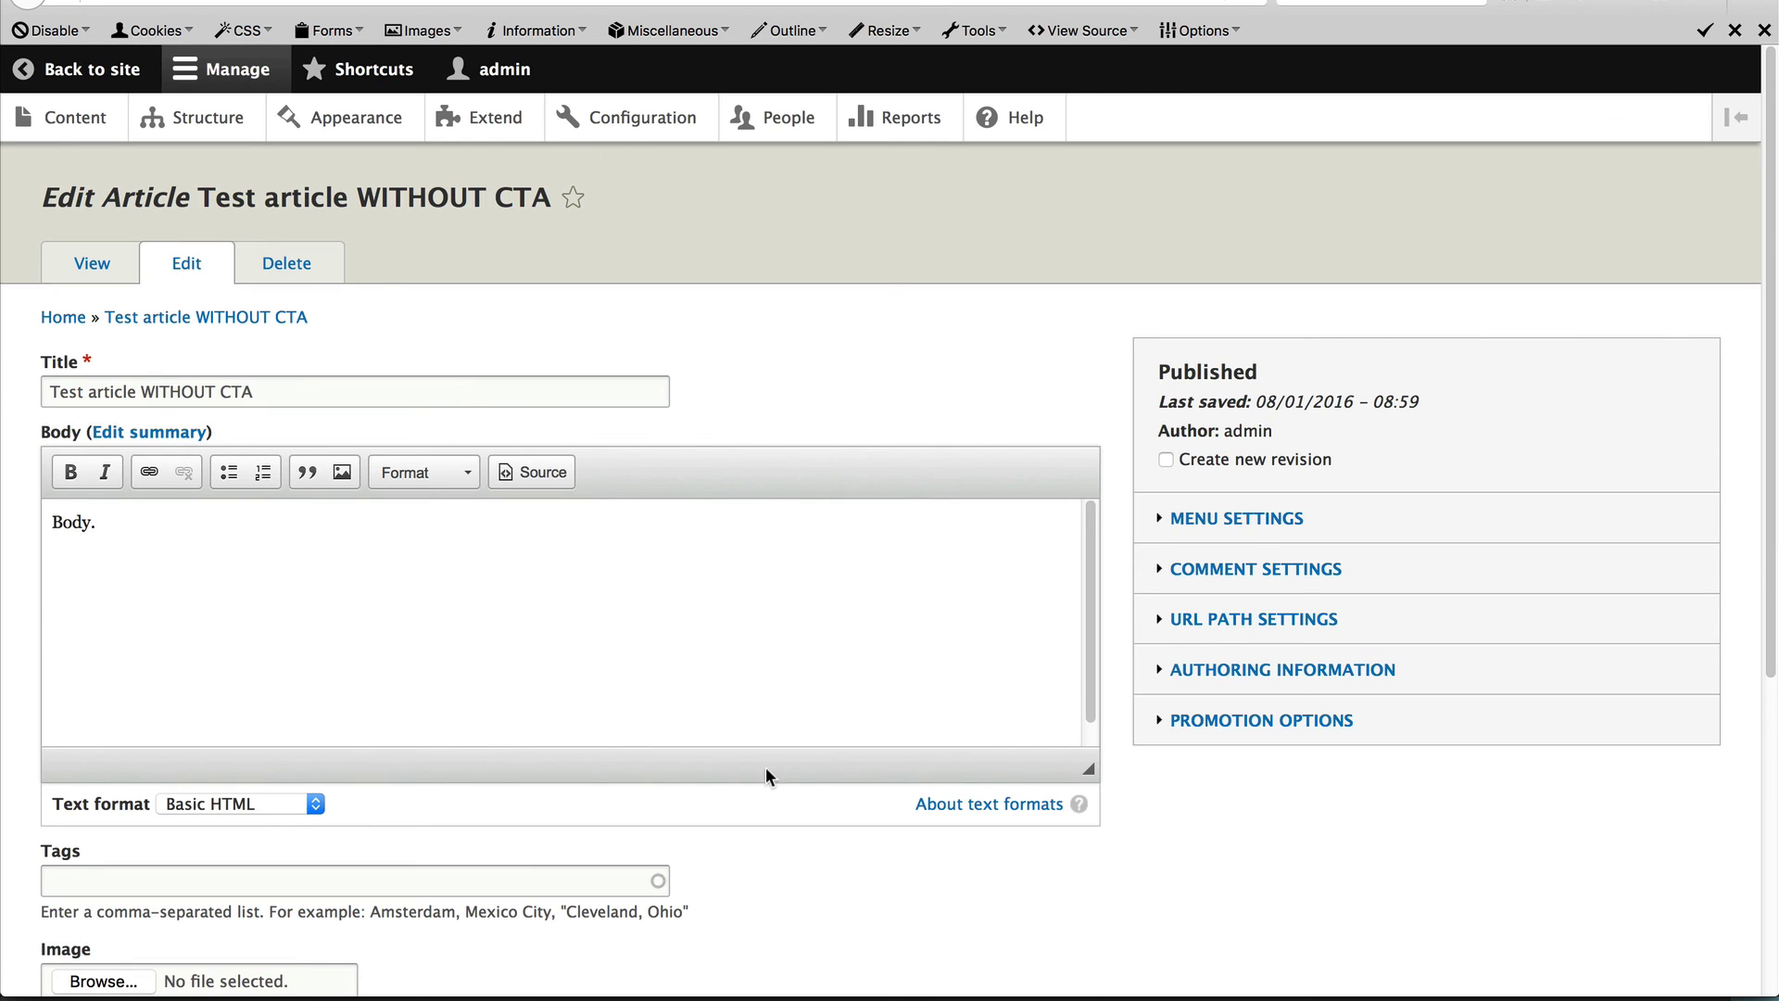
scroll(765, 776, "down", 5)
left_click(376, 741)
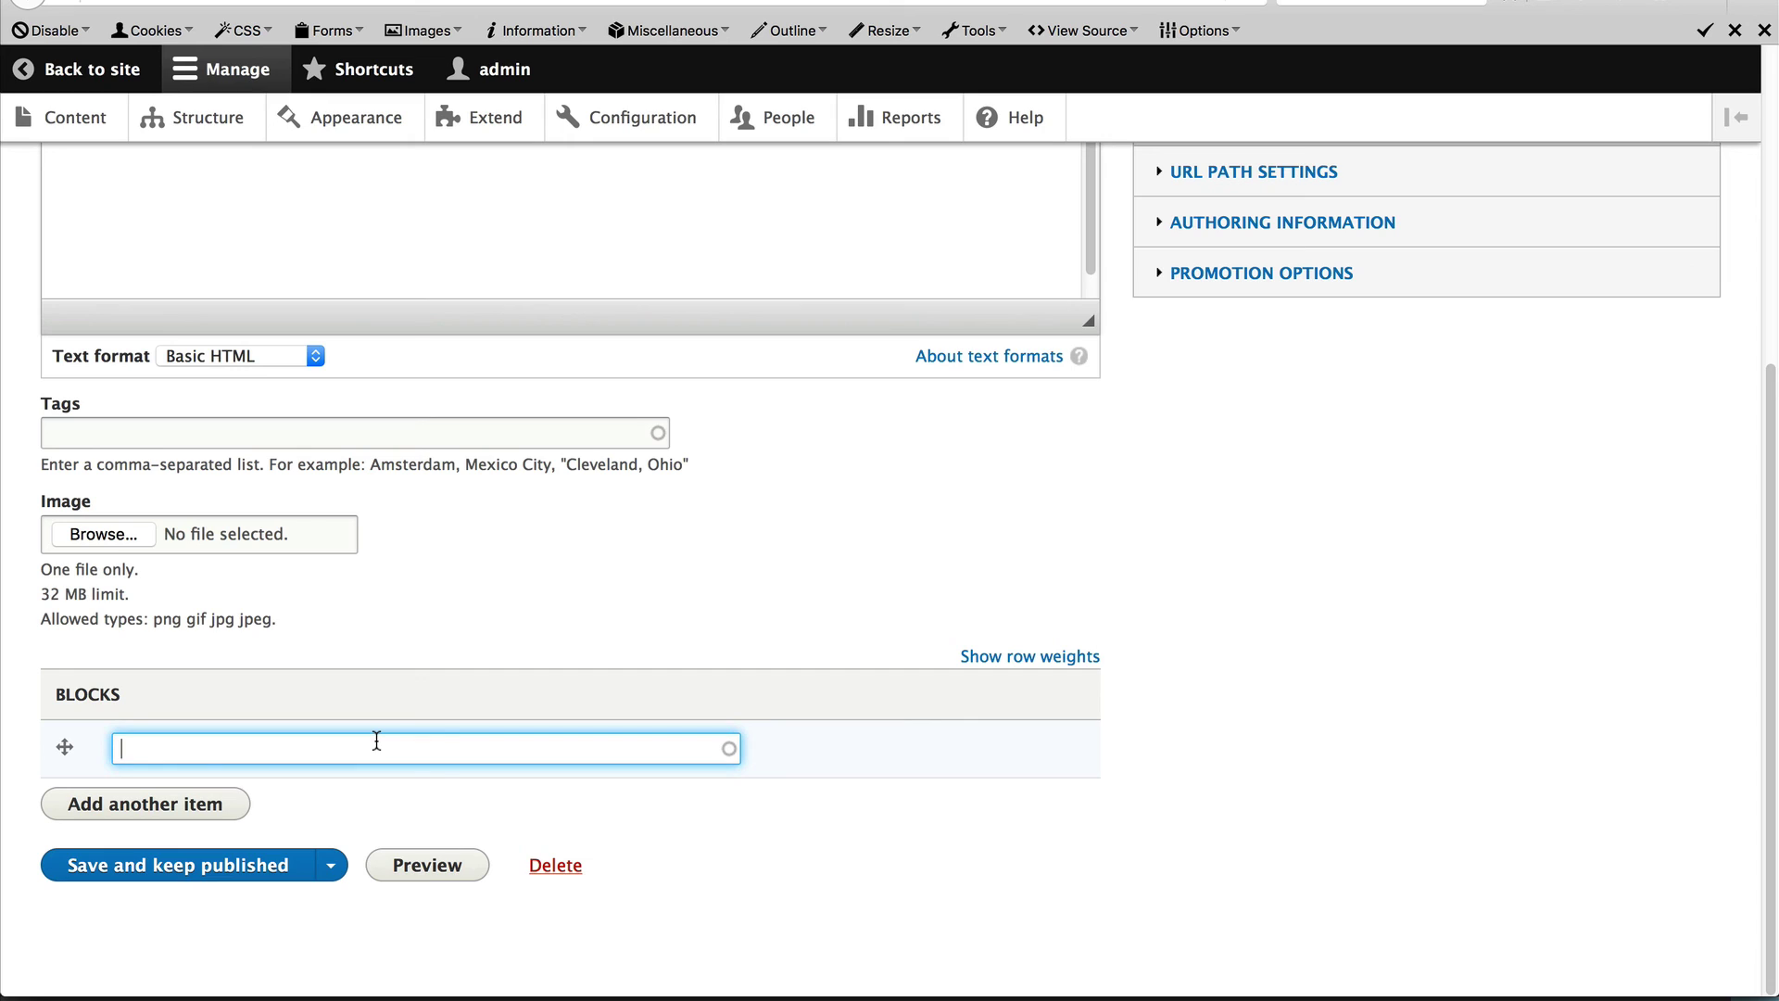
type("Drupal")
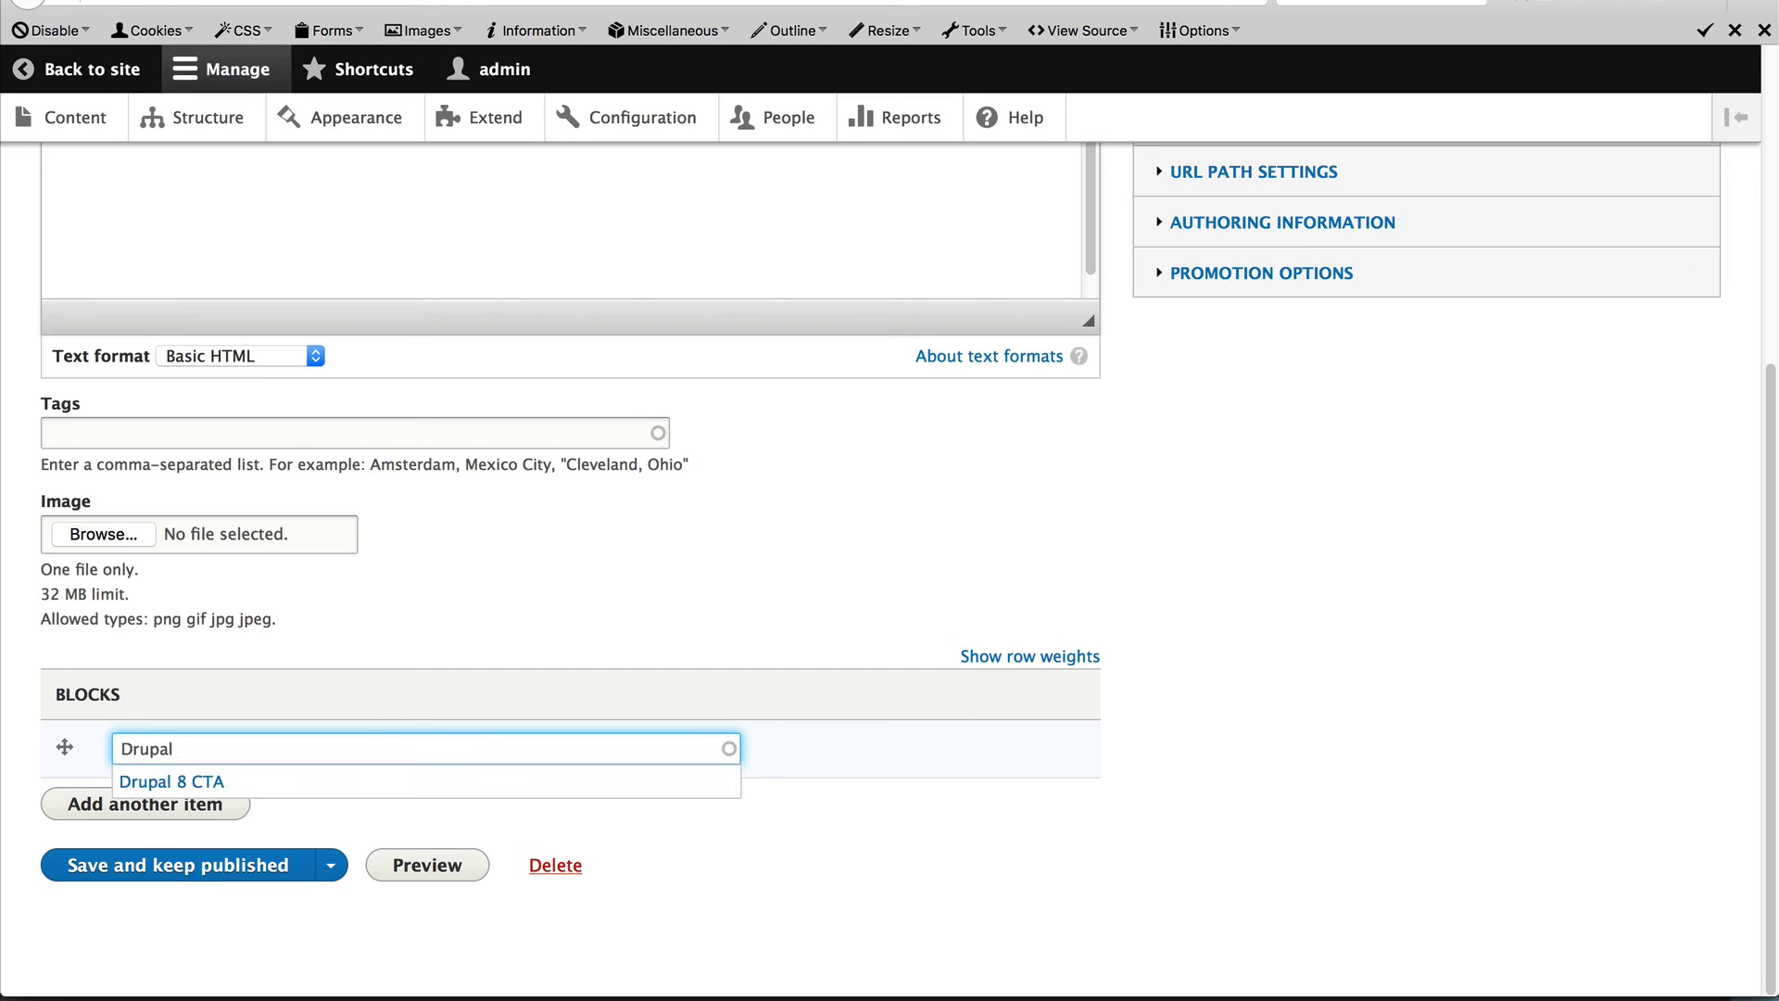
left_click(358, 782)
Step: Add Second CTA as a second block reference, save the article, and check its sidebar
left_click(151, 804)
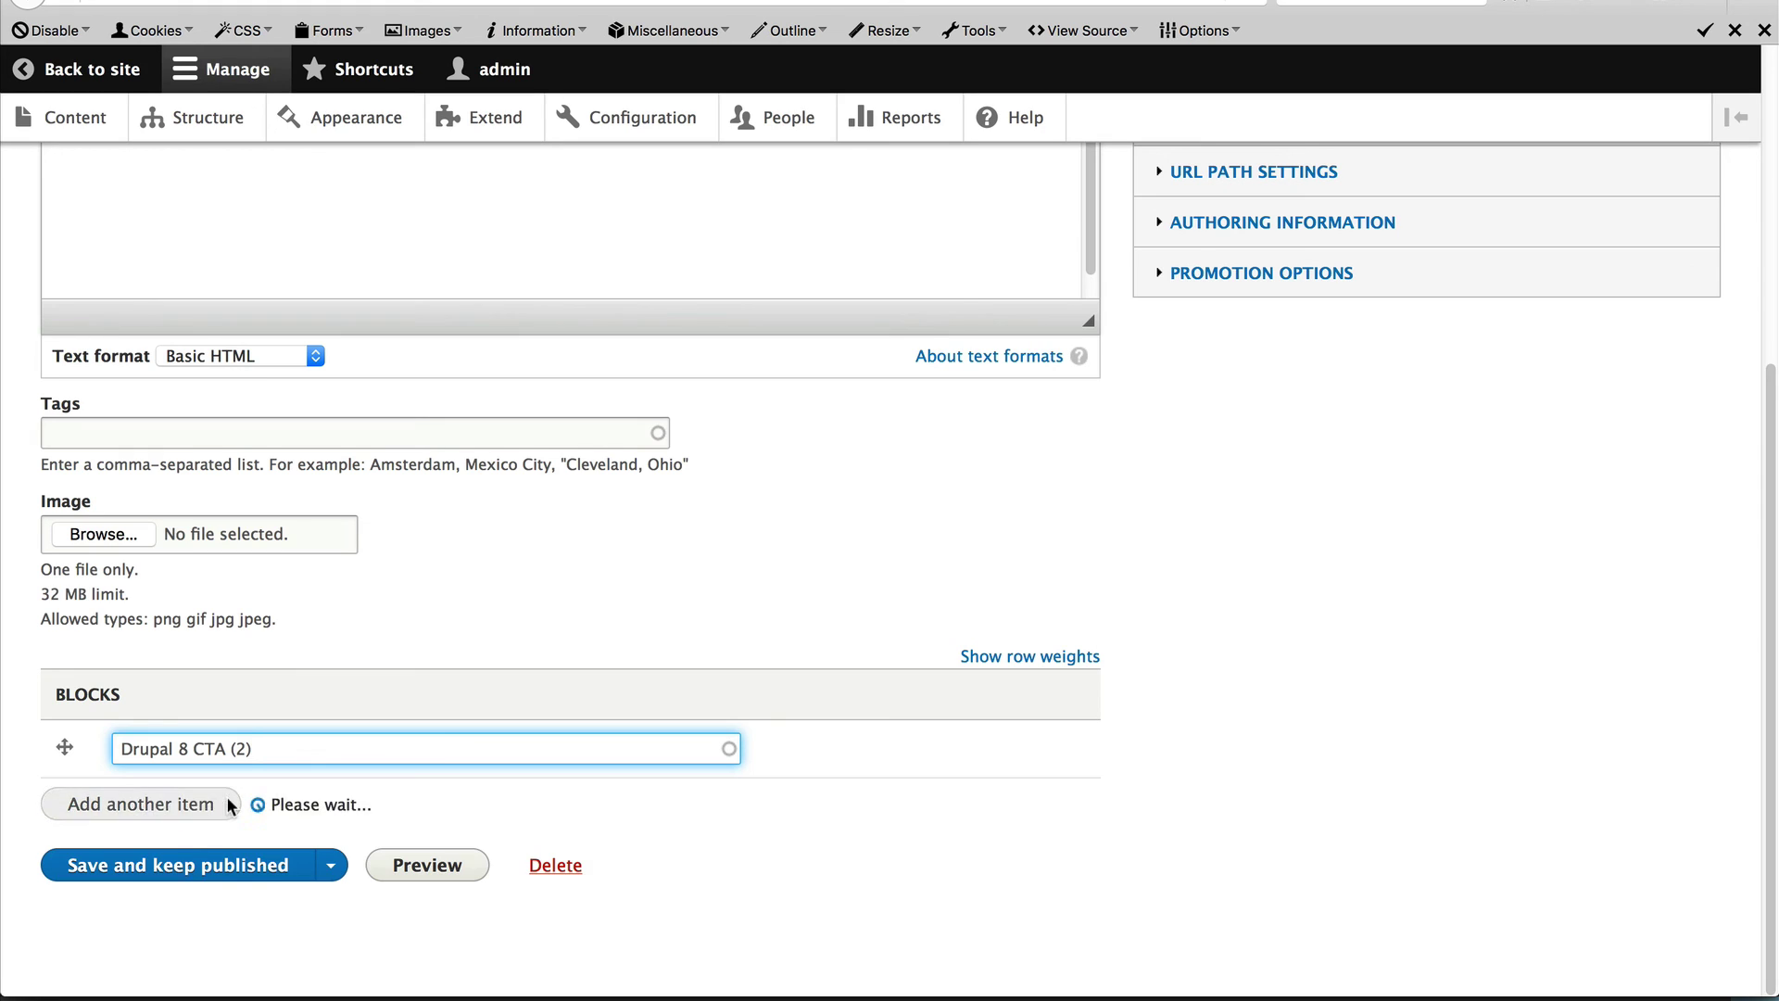
left_click(191, 802)
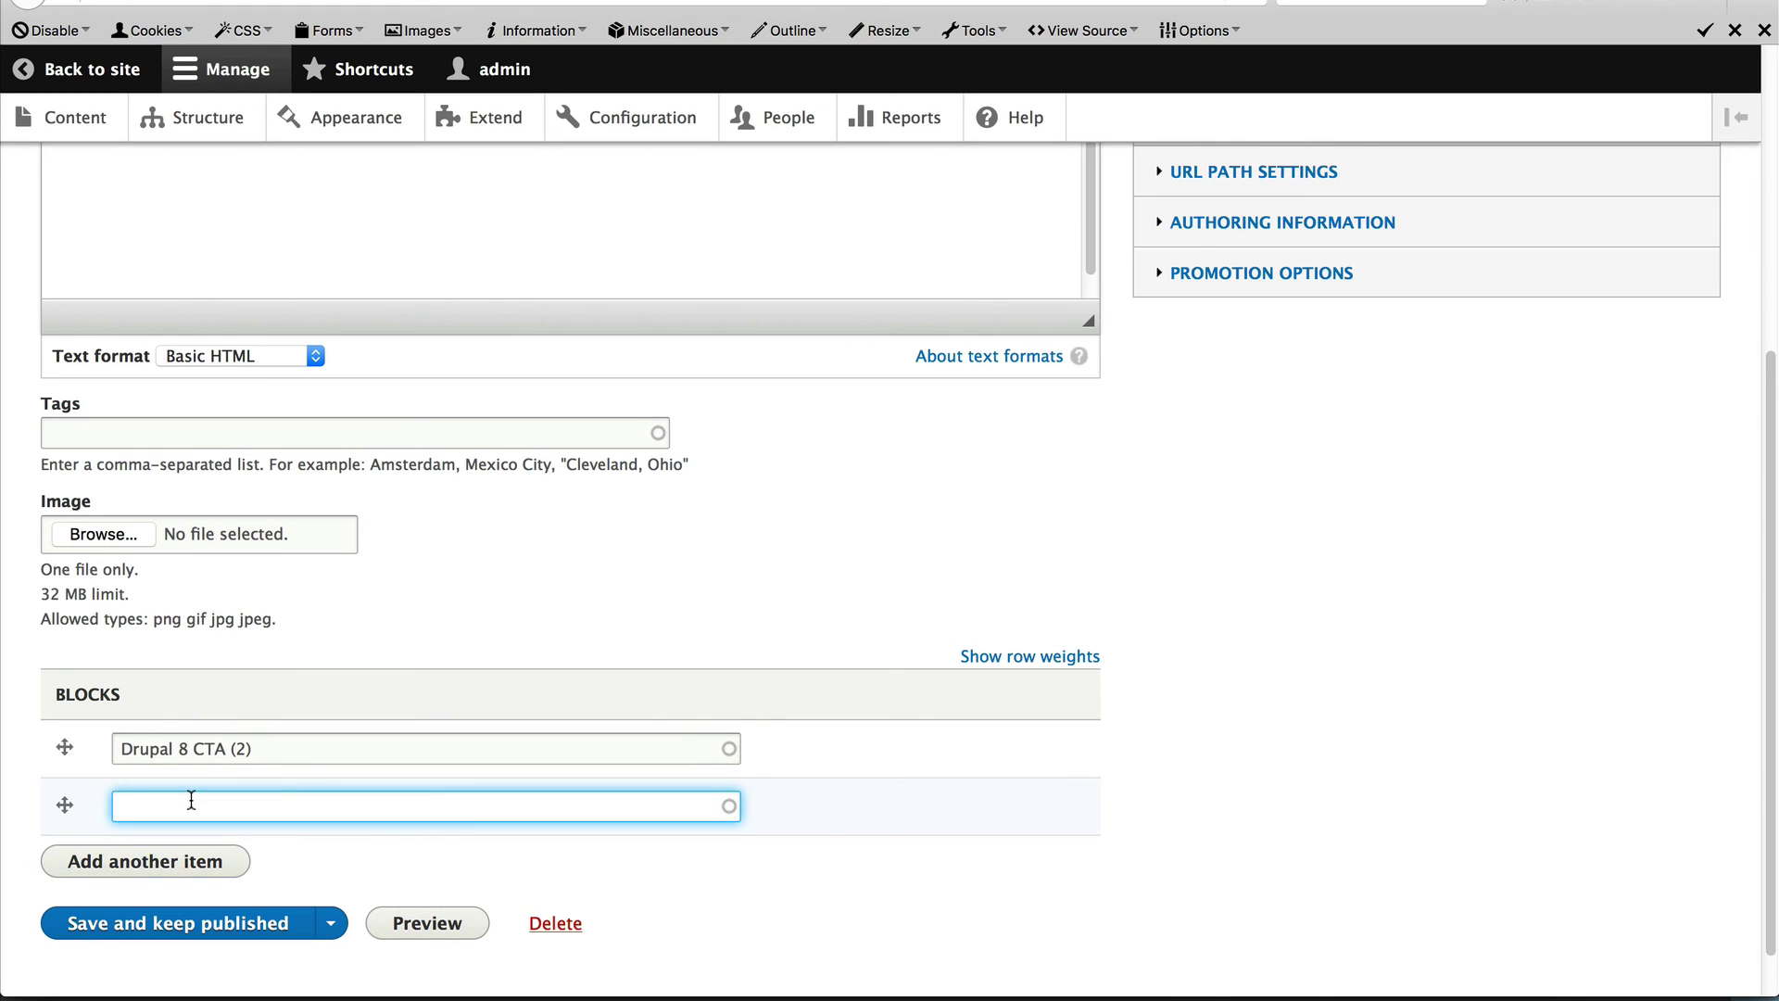
type("second")
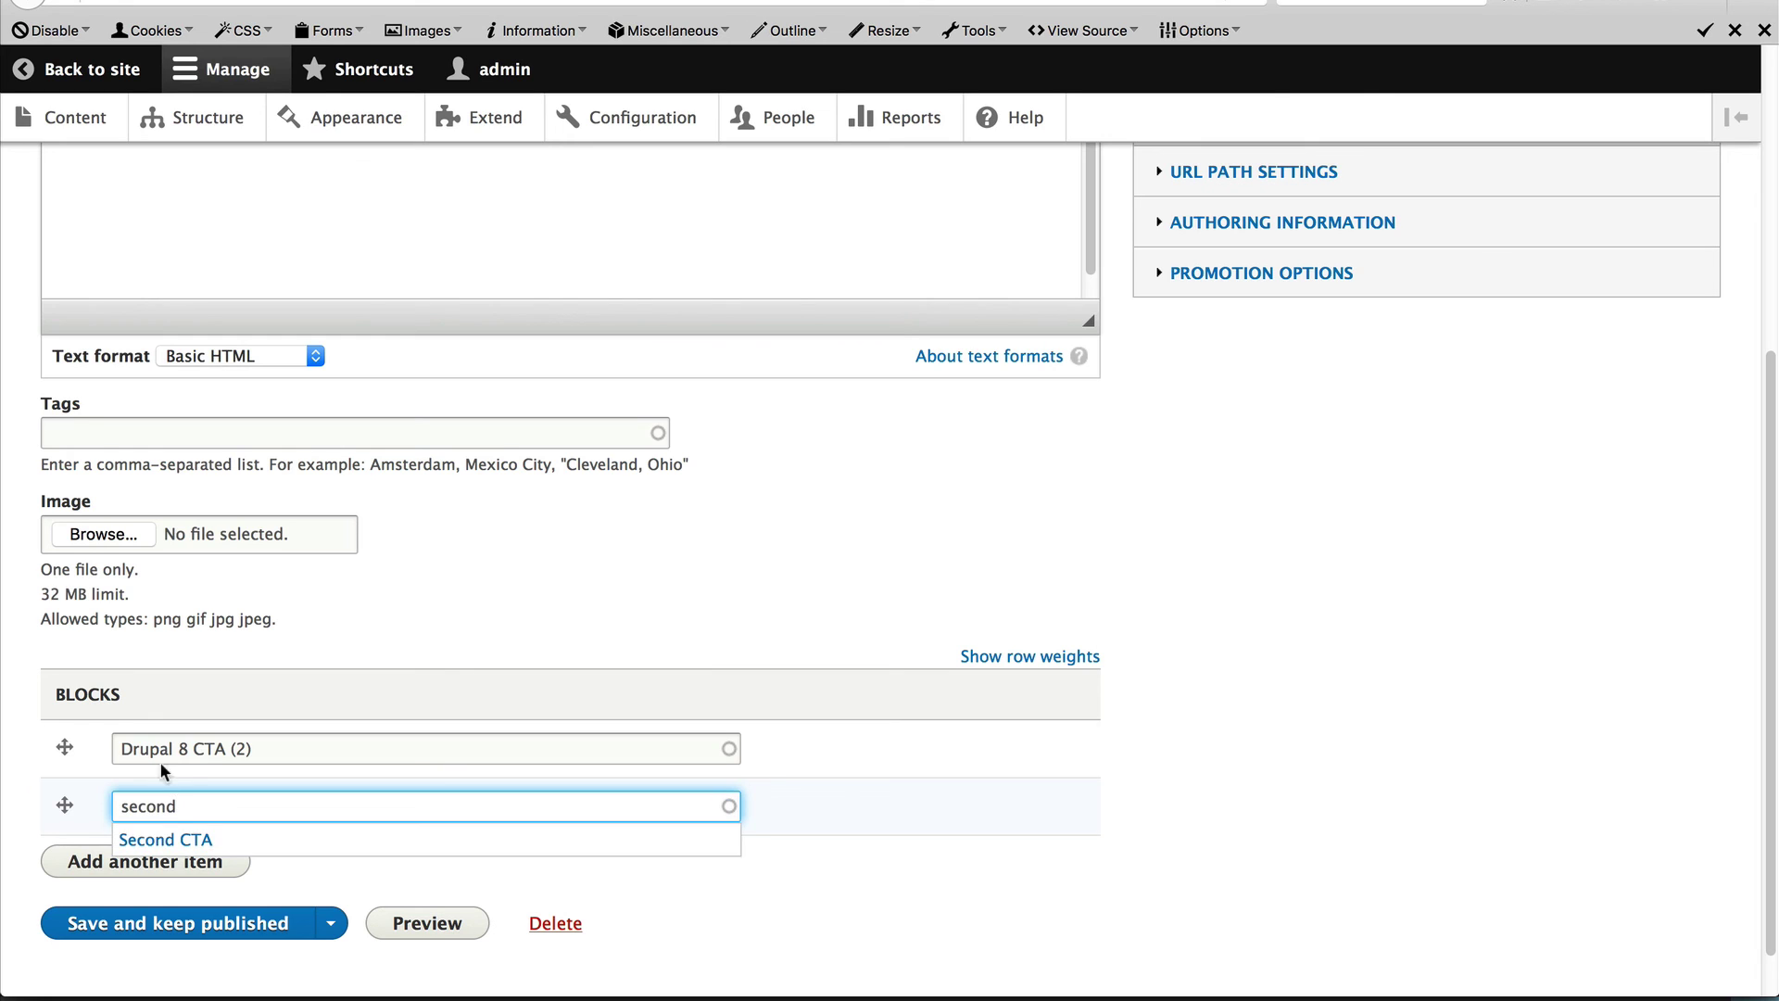
left_click(163, 839)
left_click(158, 923)
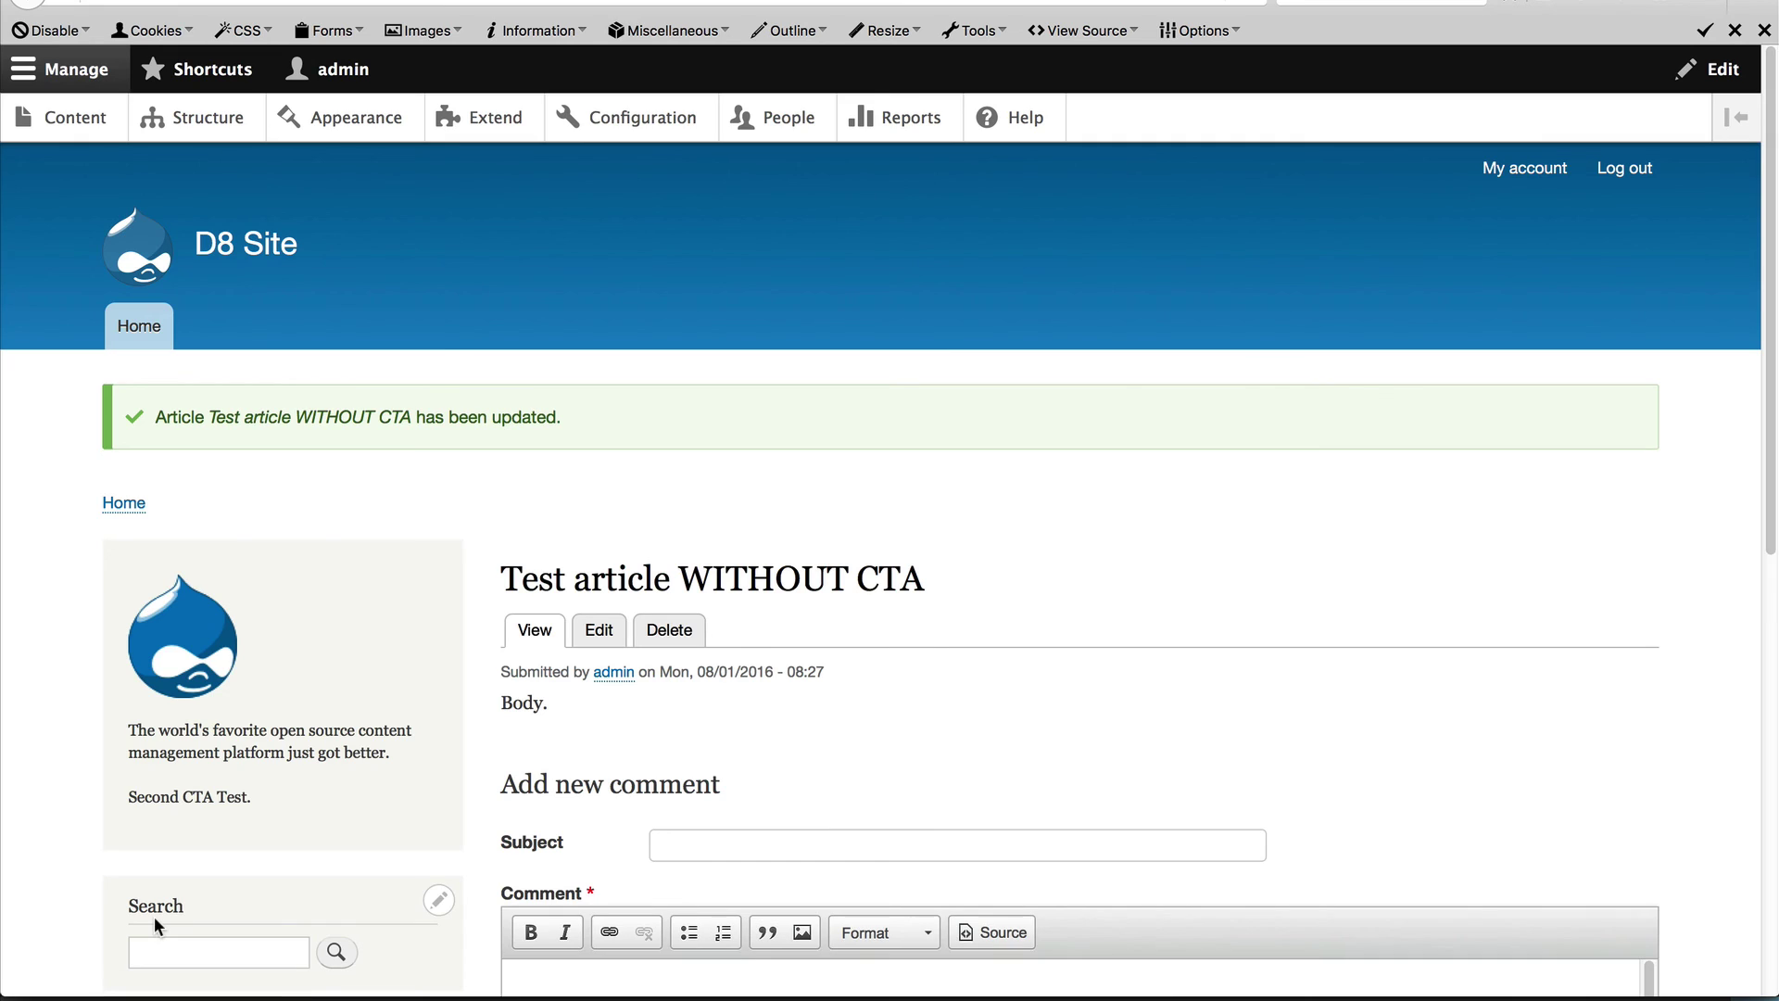
left_click_drag(251, 796, 285, 752)
left_click(235, 767)
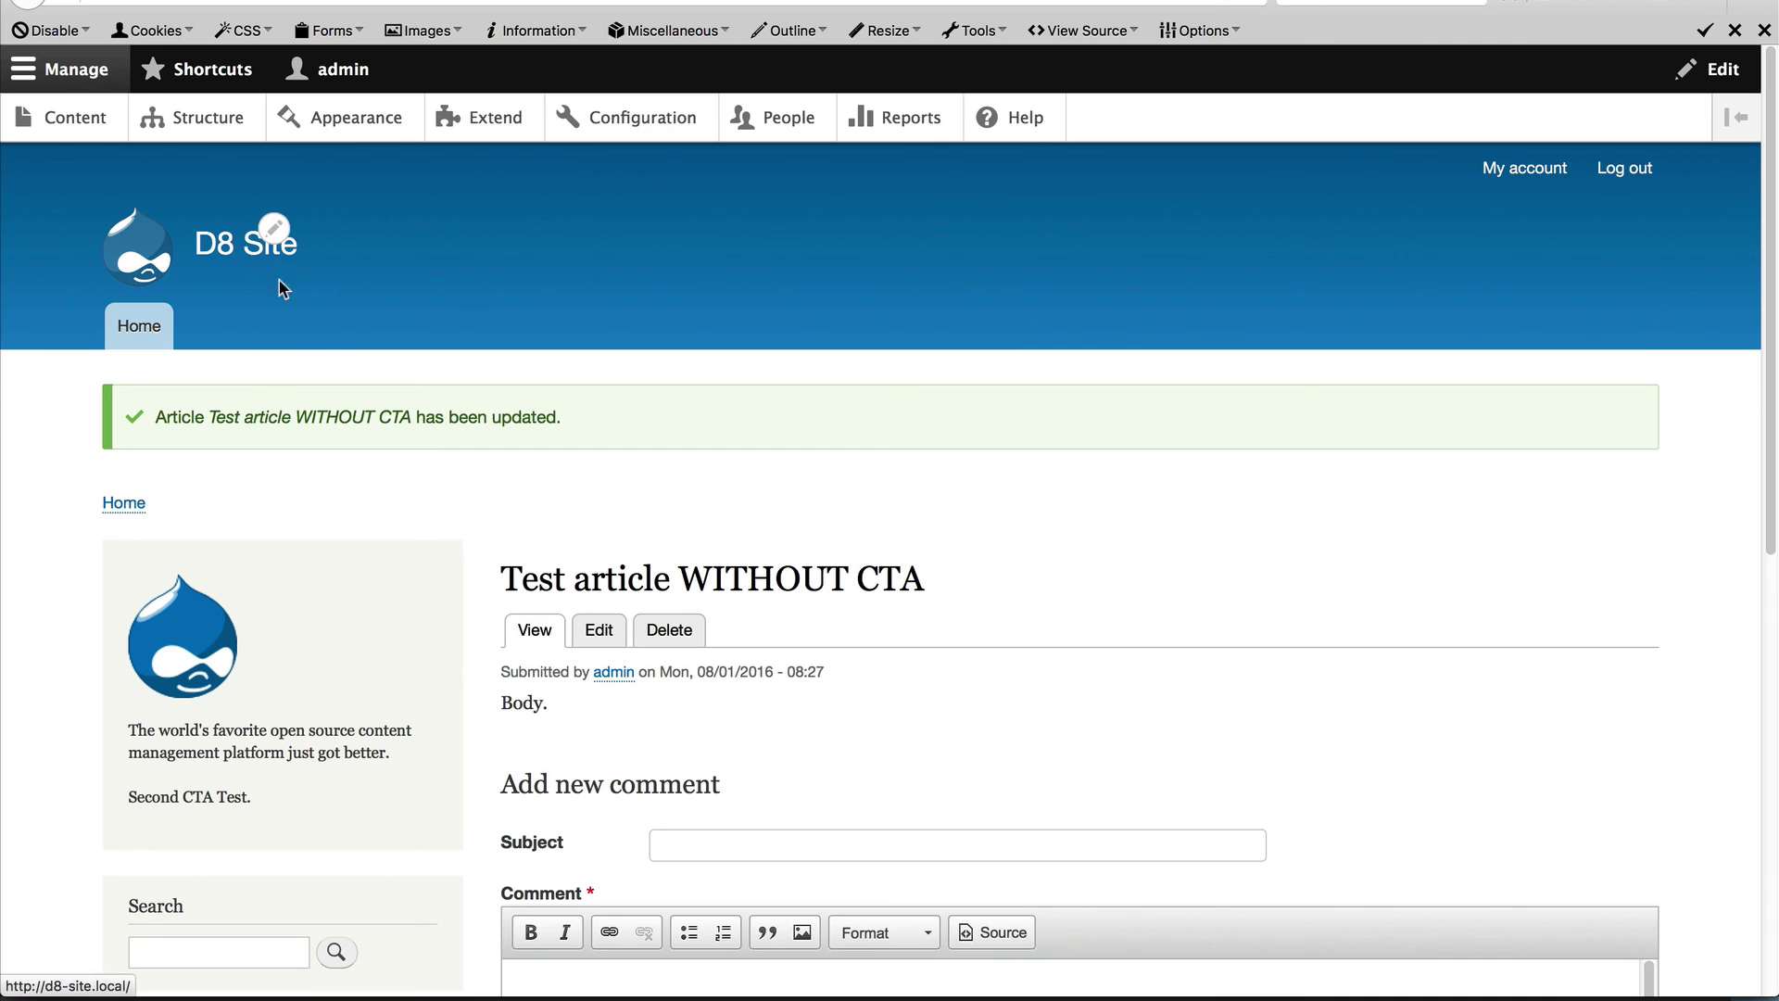
Step: Clear the Drupal 8 CTA (2) reference from Test article with CTA and save it
left_click(268, 229)
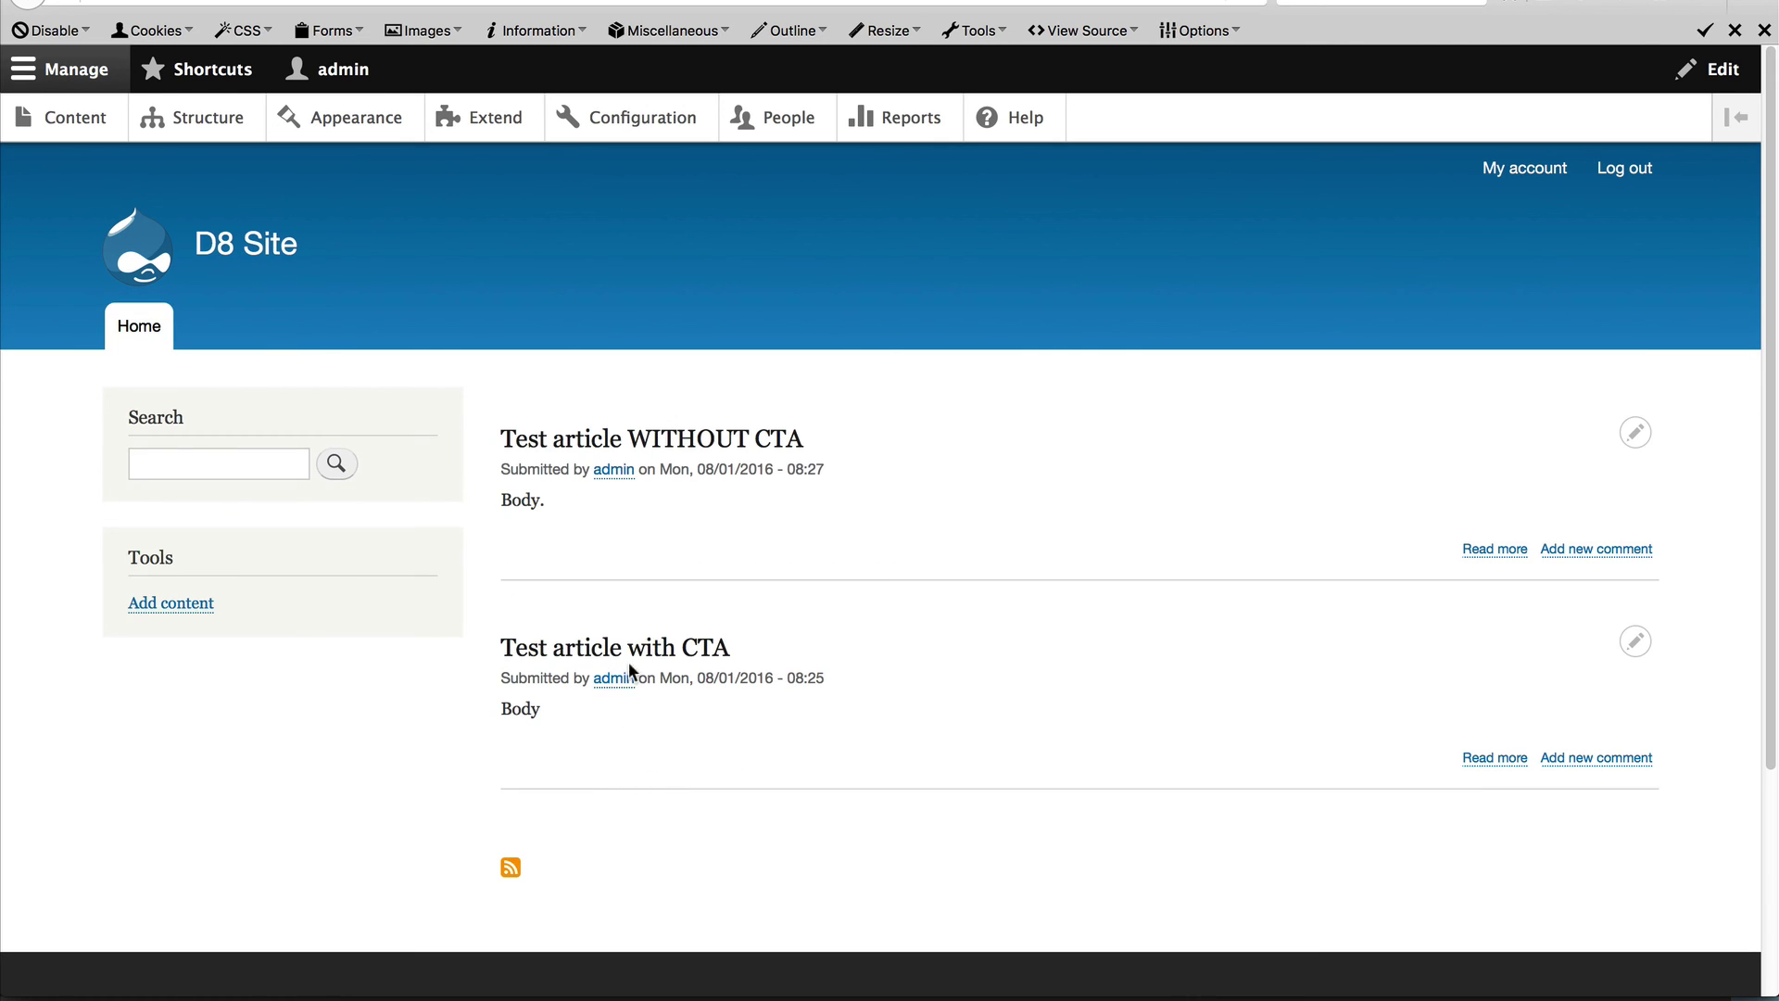
left_click(637, 651)
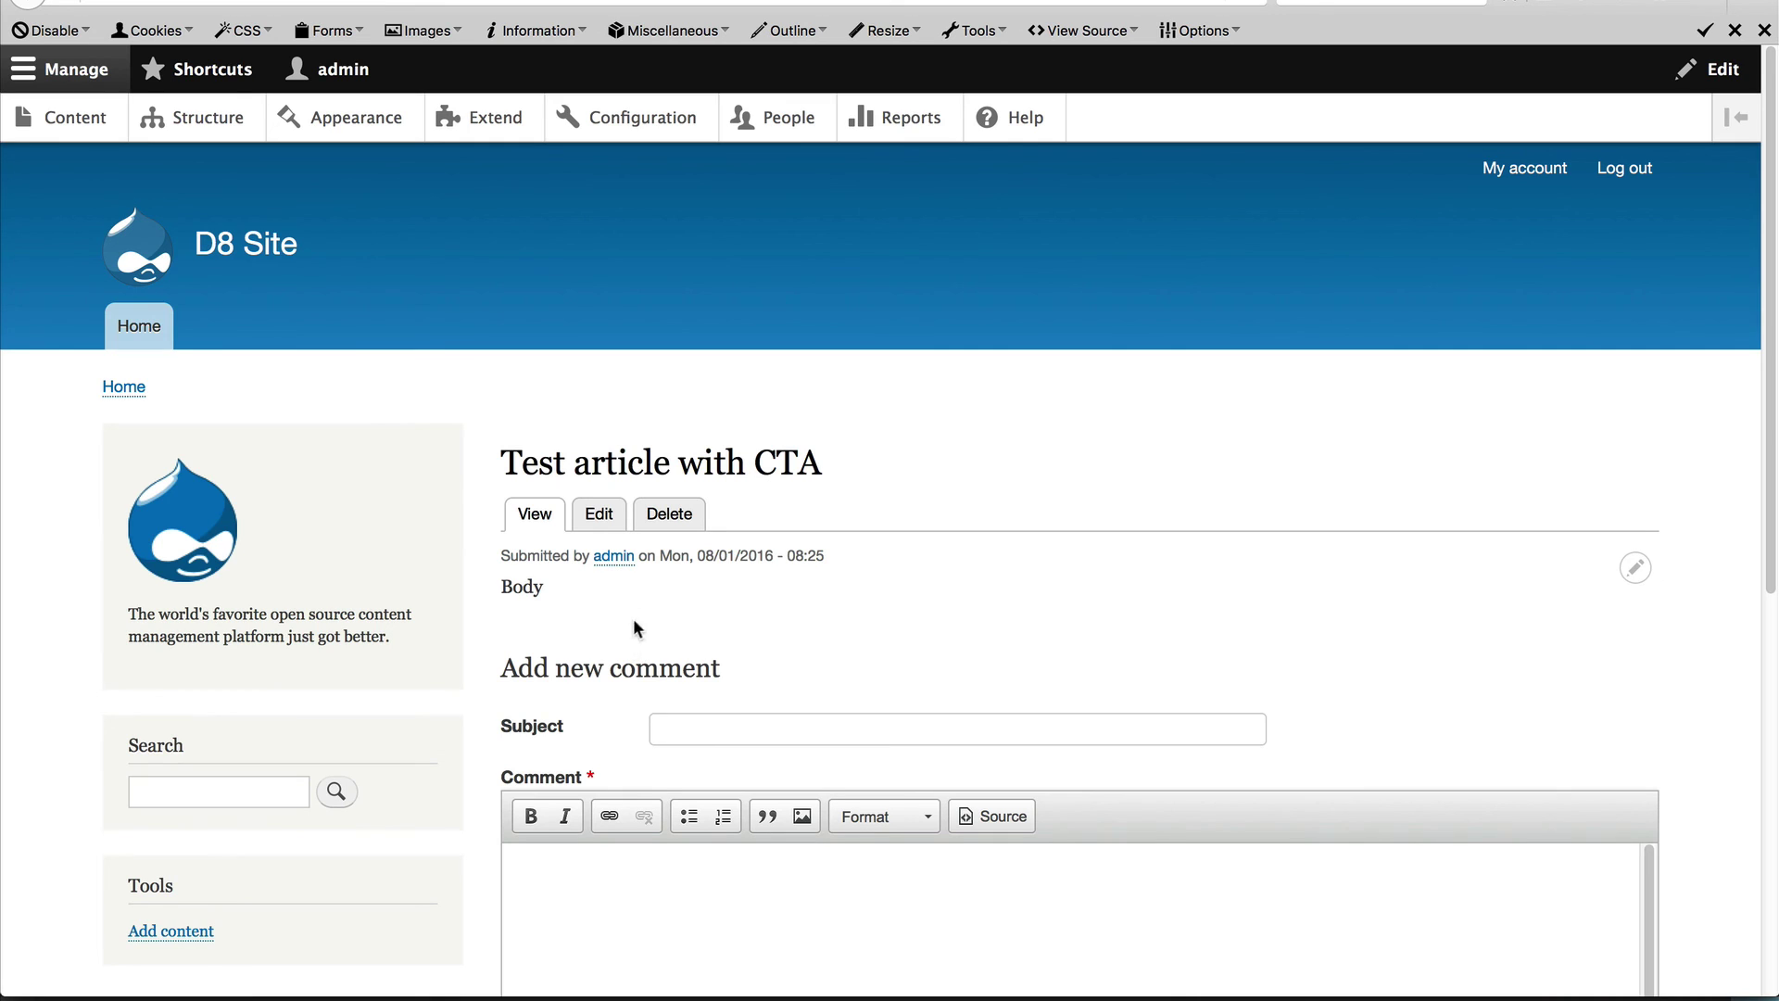
left_click(593, 515)
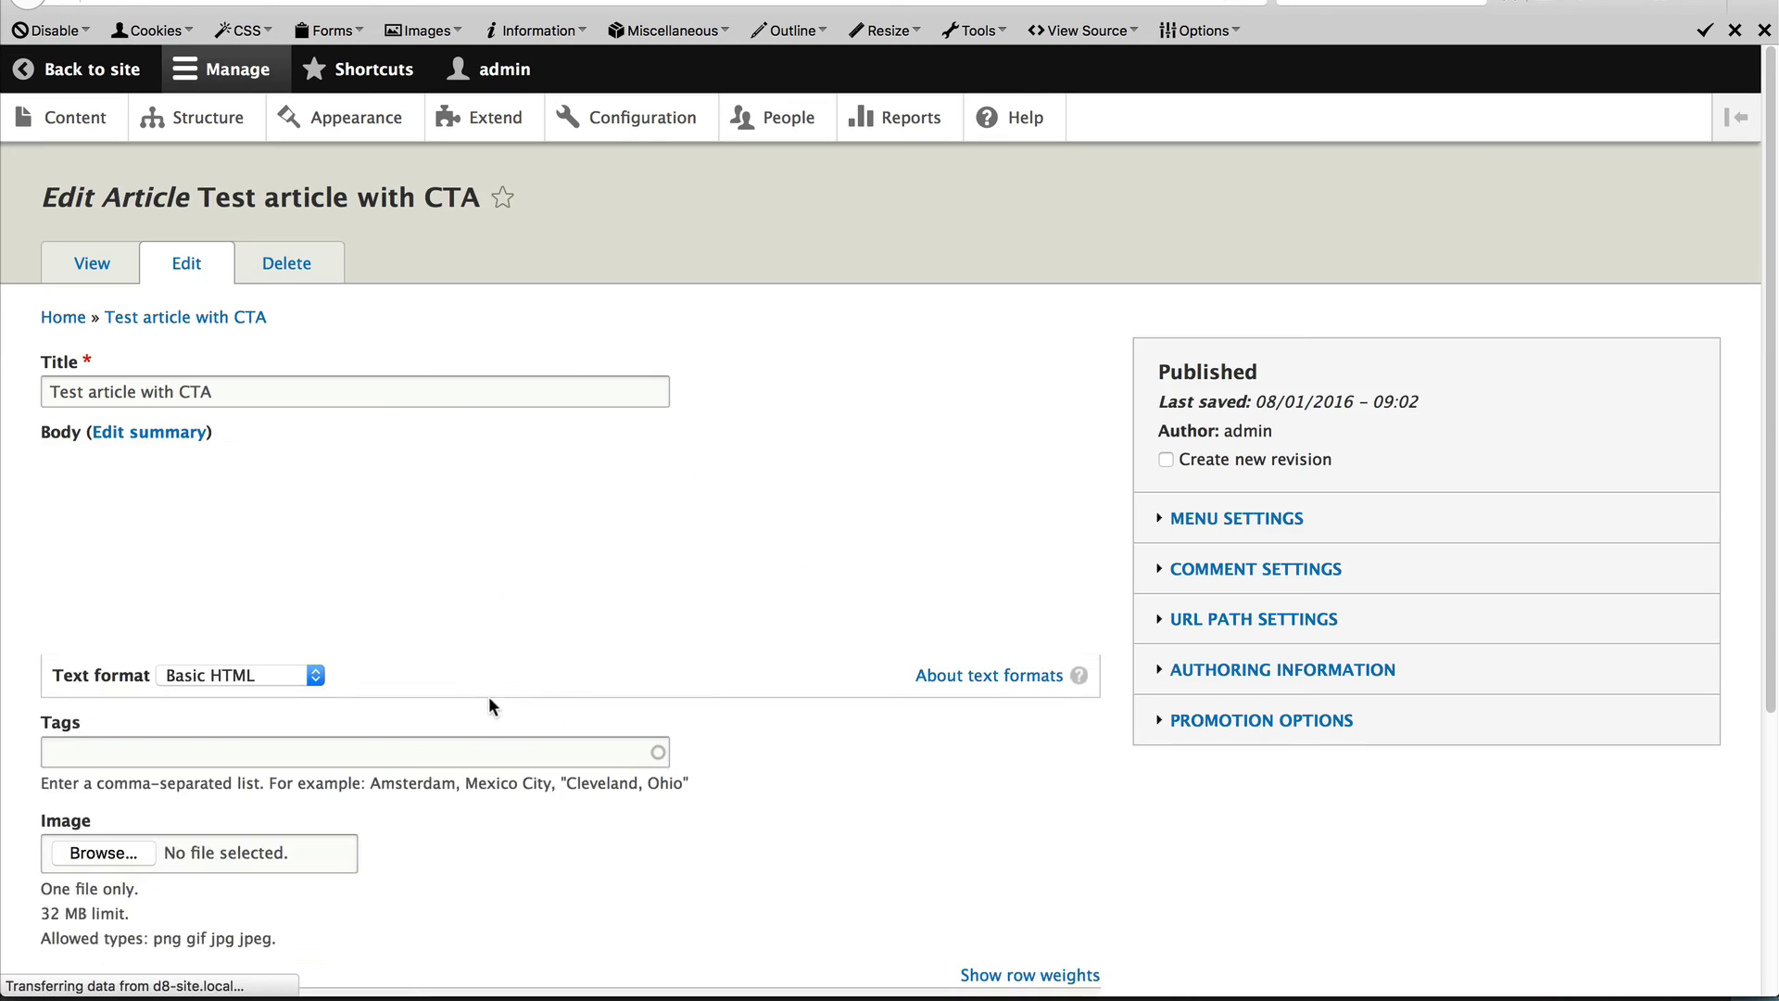
scroll(463, 852, "down", 10)
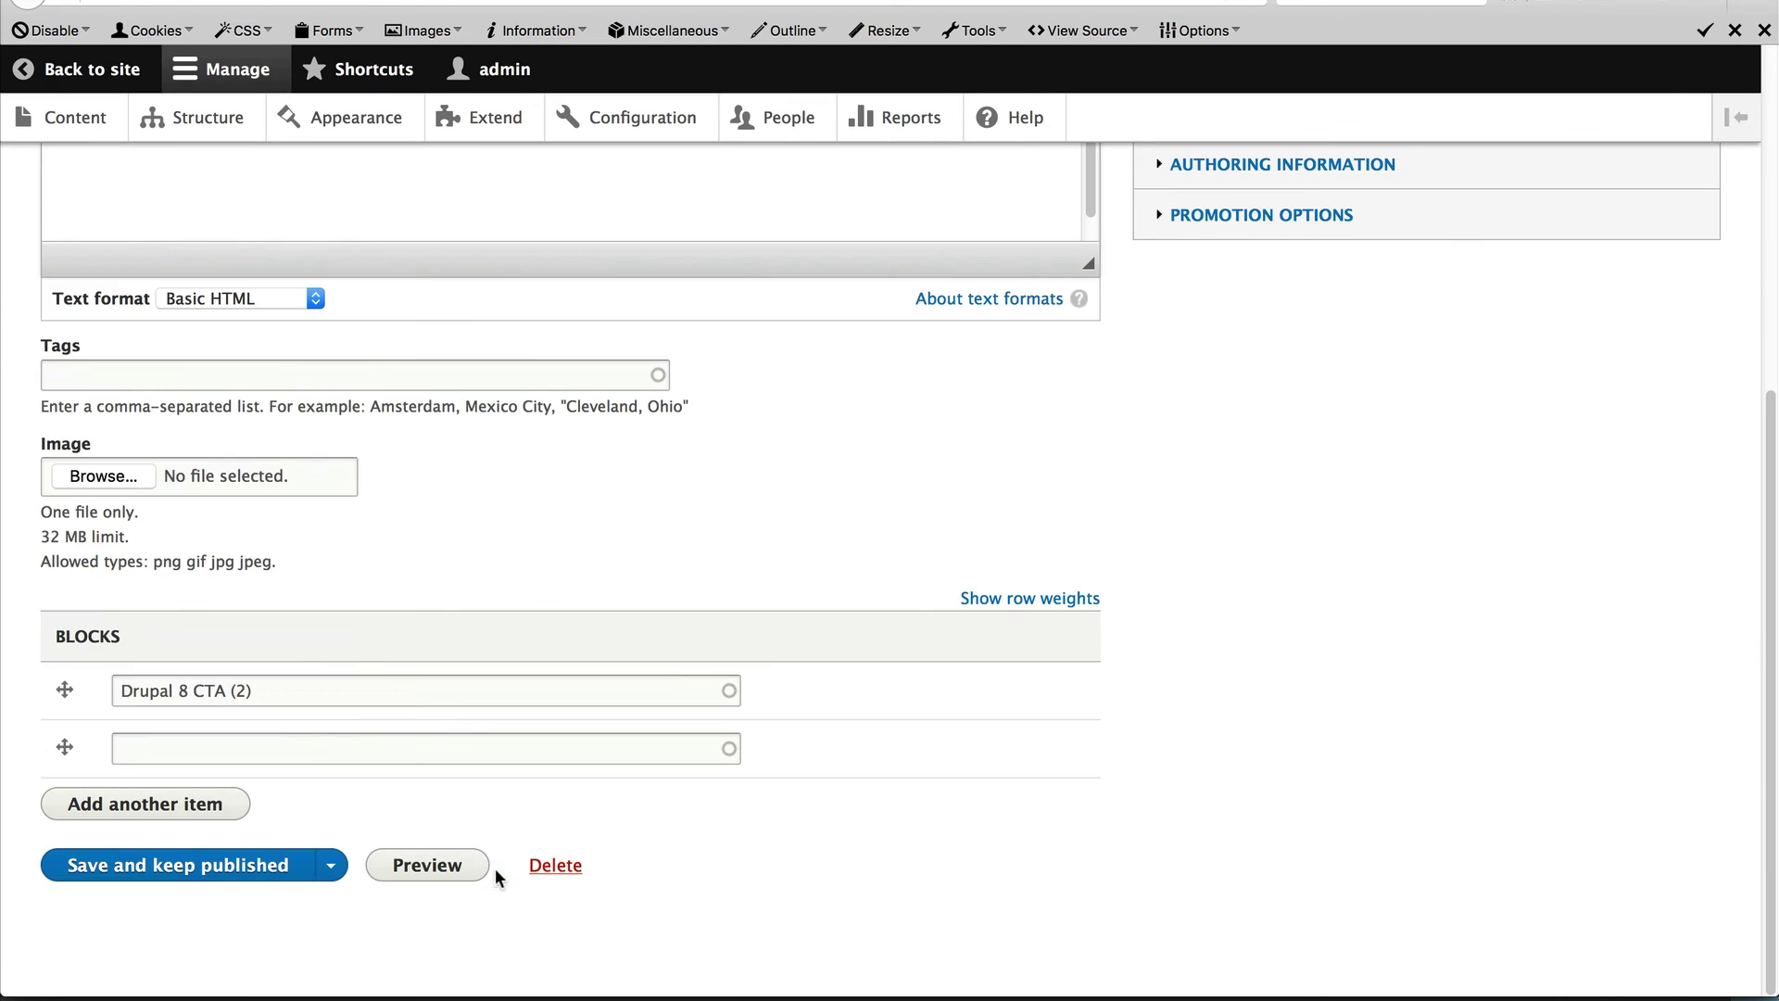
triple_click(621, 693)
key("BackSpace")
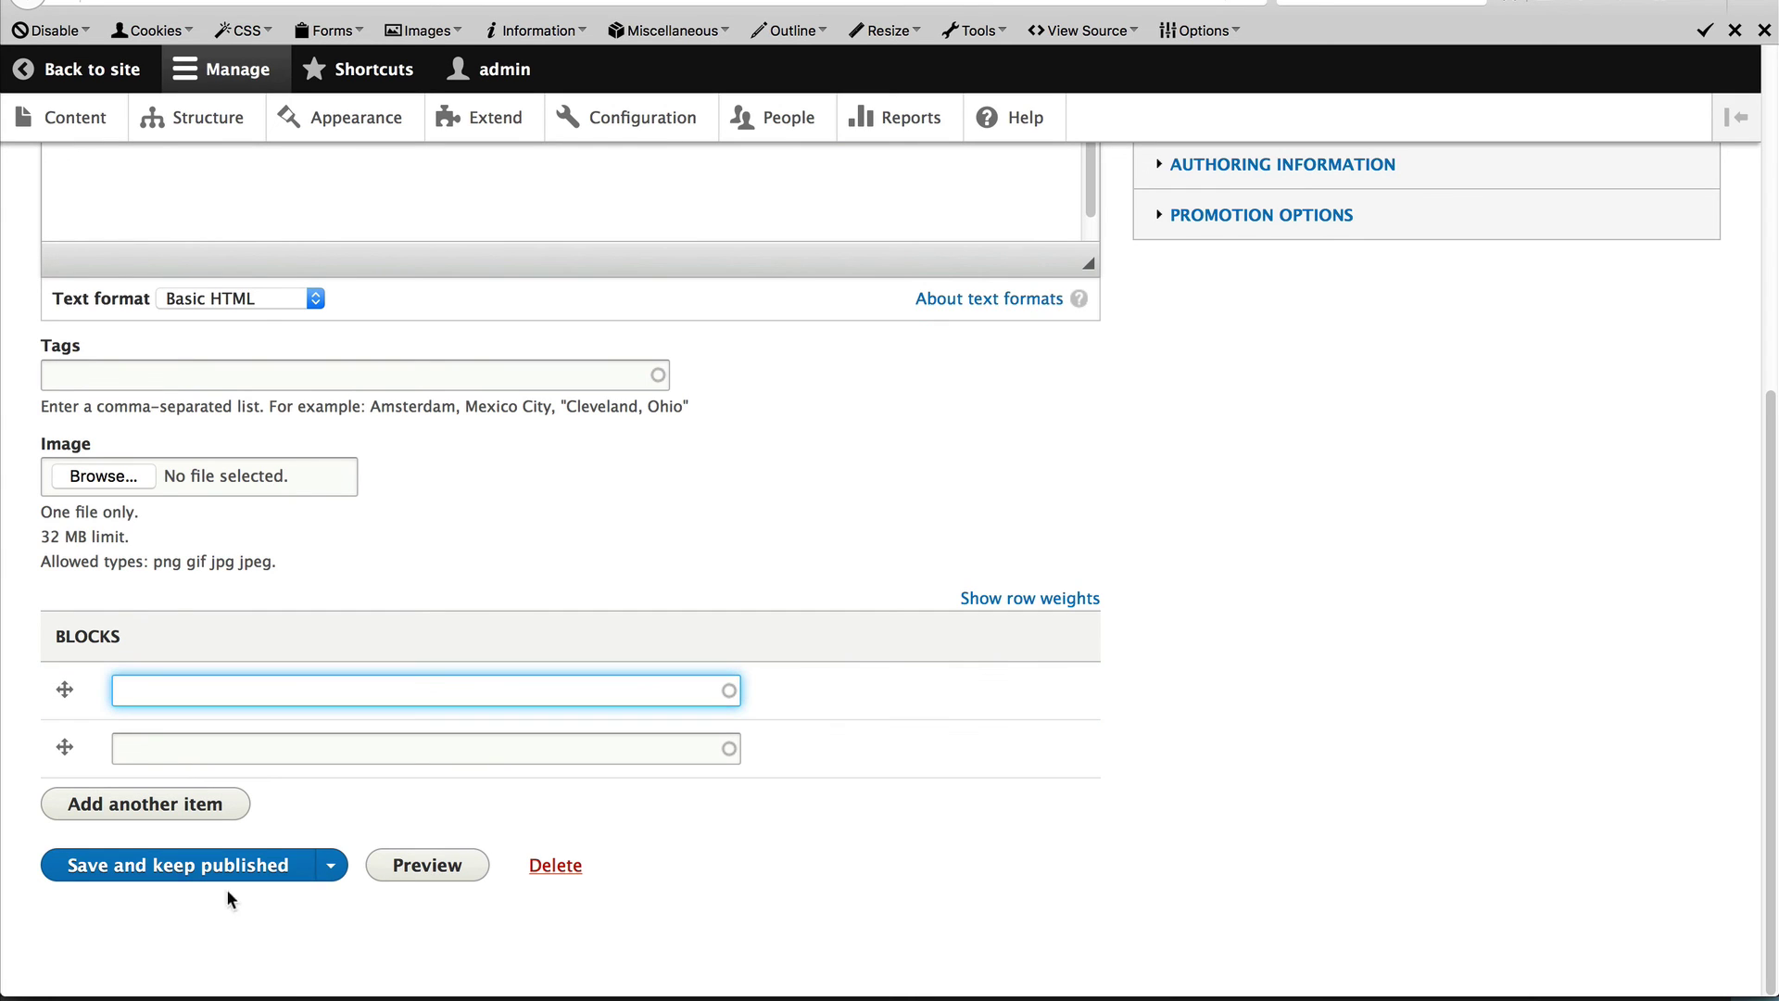
left_click(190, 867)
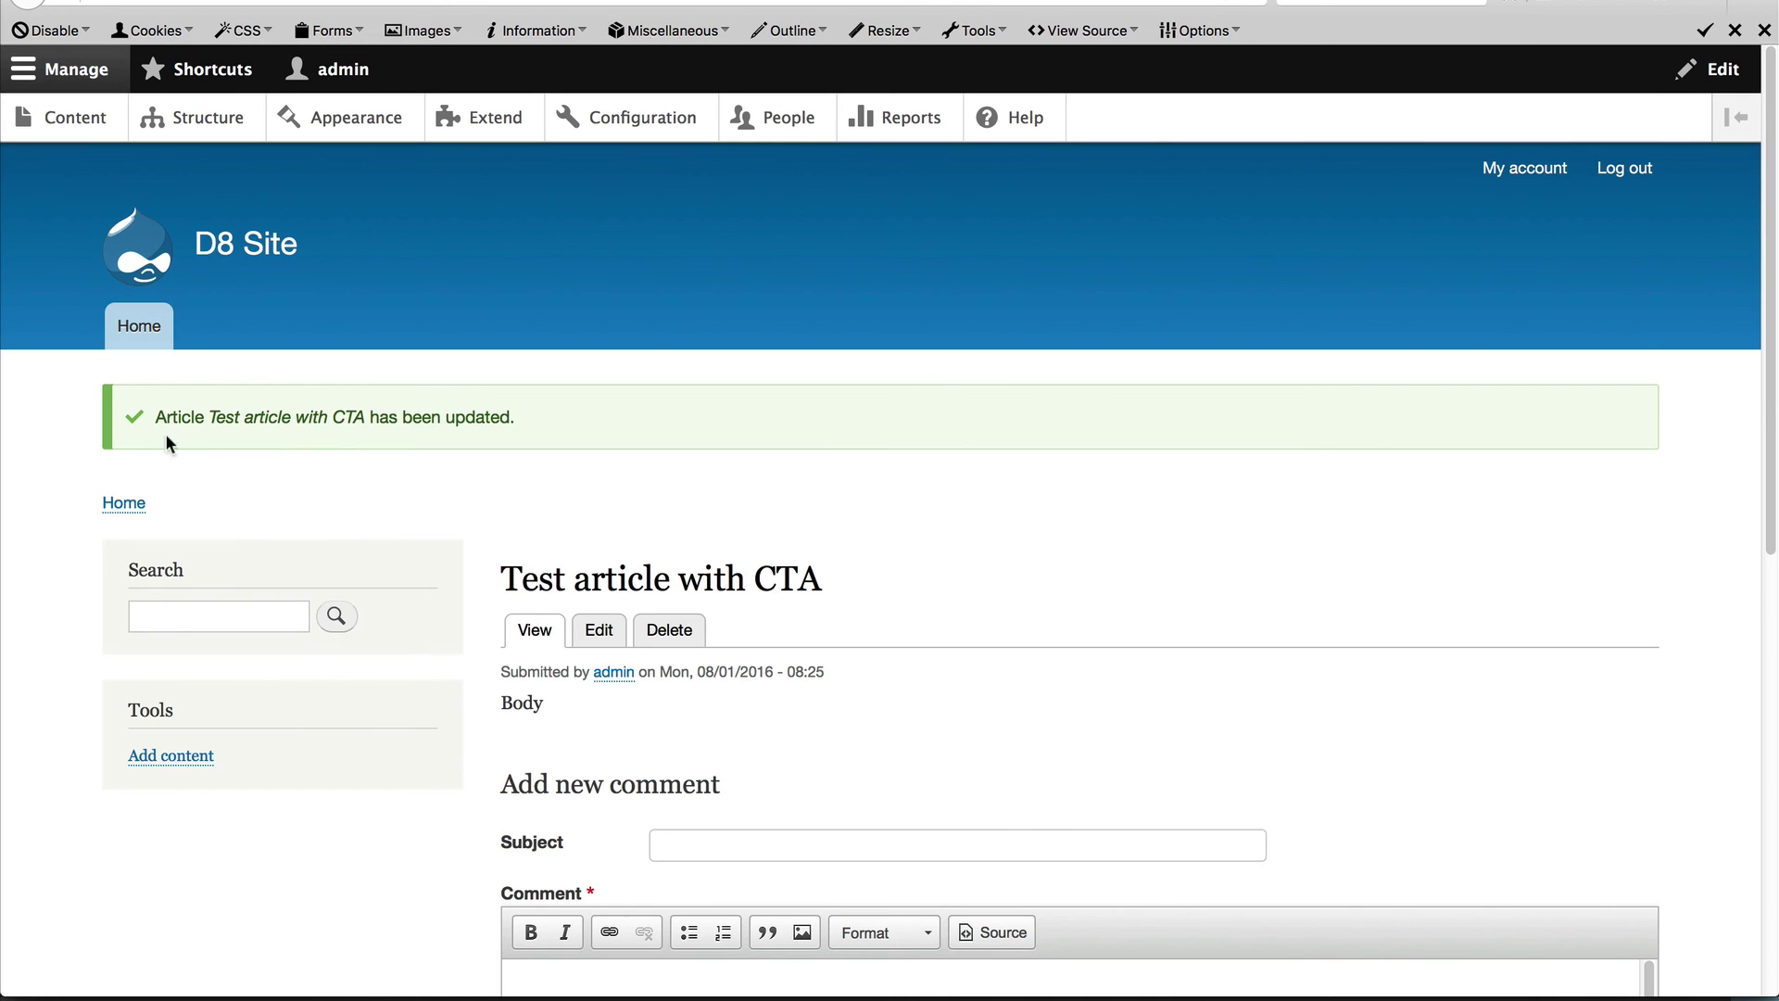